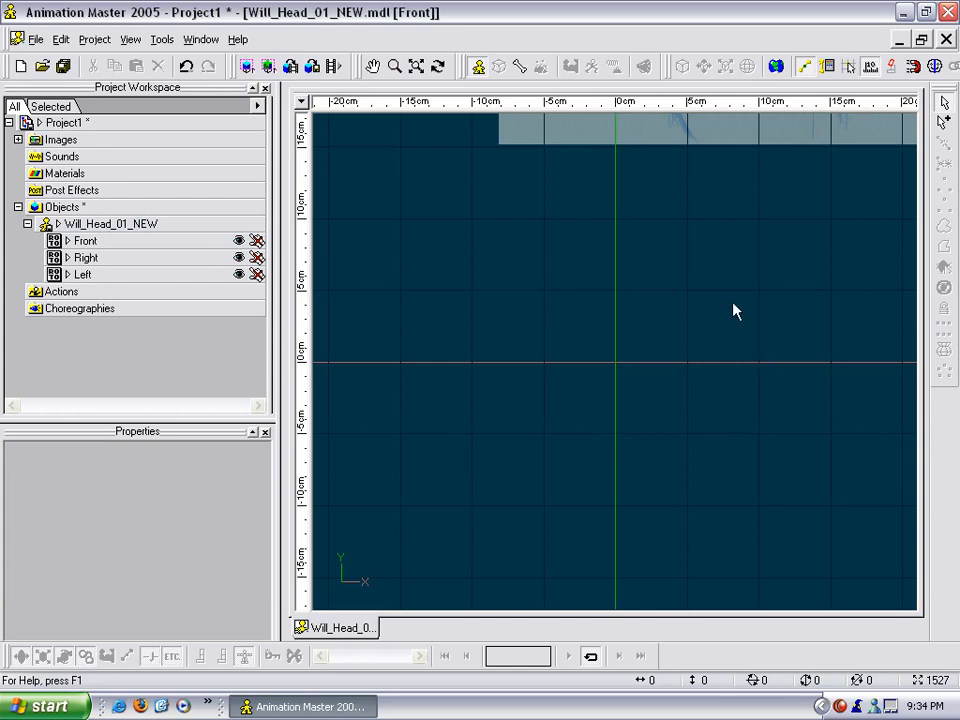
# Examine the head reference sketches in the front, right and left views
pyautogui.scroll(1, 690, 405)
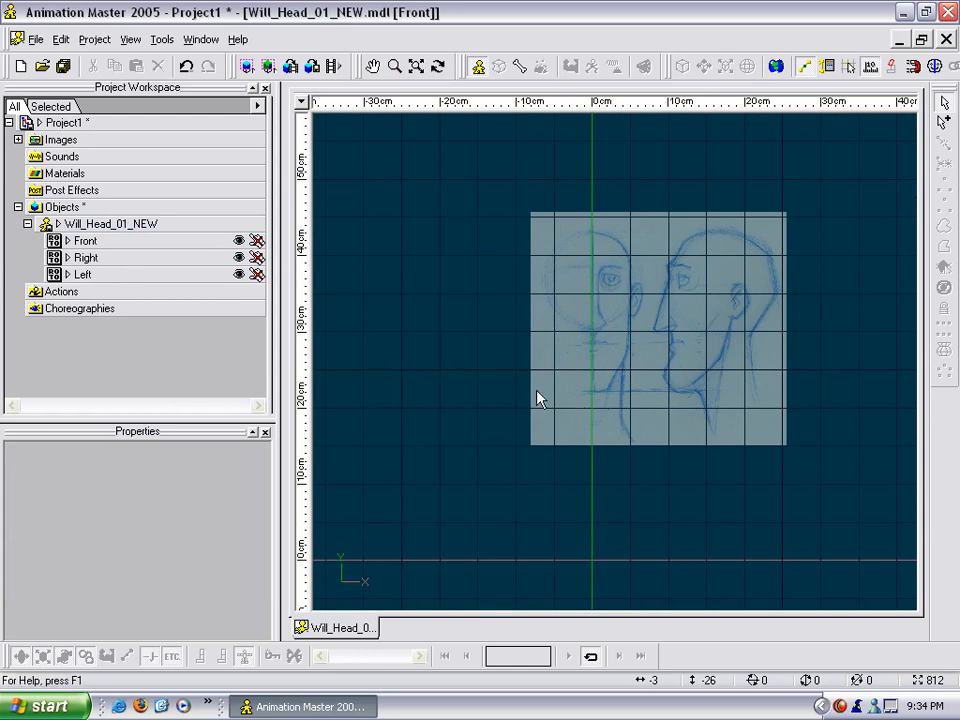
pyautogui.press('6')
pyautogui.moveTo(660, 296); pyautogui.dragTo(661, 468, button='middle')
pyautogui.moveTo(660, 468); pyautogui.dragTo(662, 491)
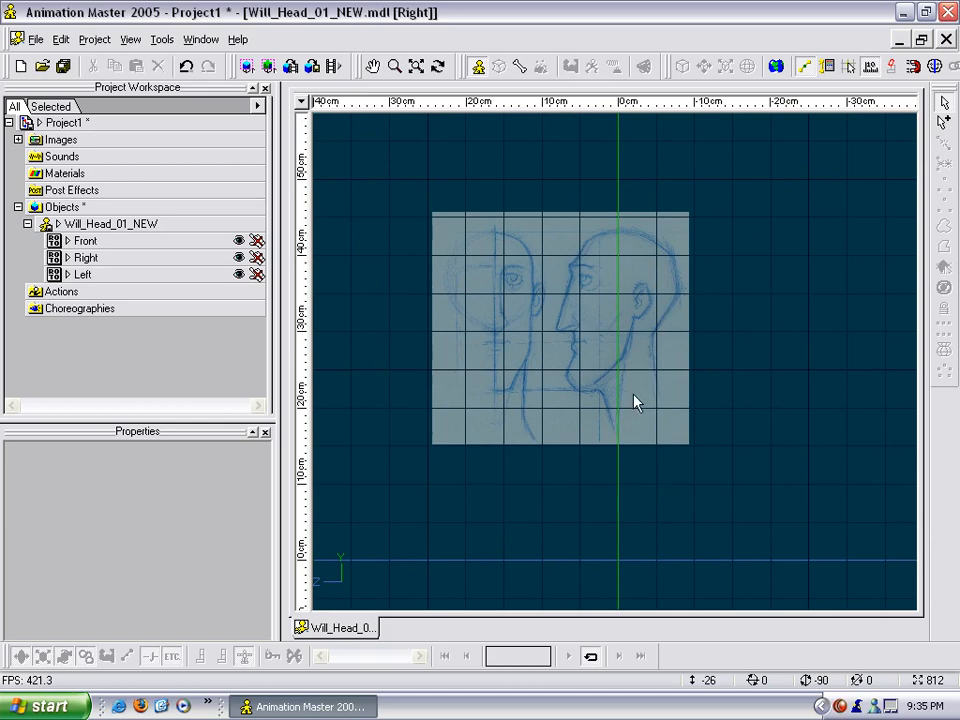
pyautogui.press('3')
pyautogui.moveTo(628, 343); pyautogui.dragTo(615, 519)
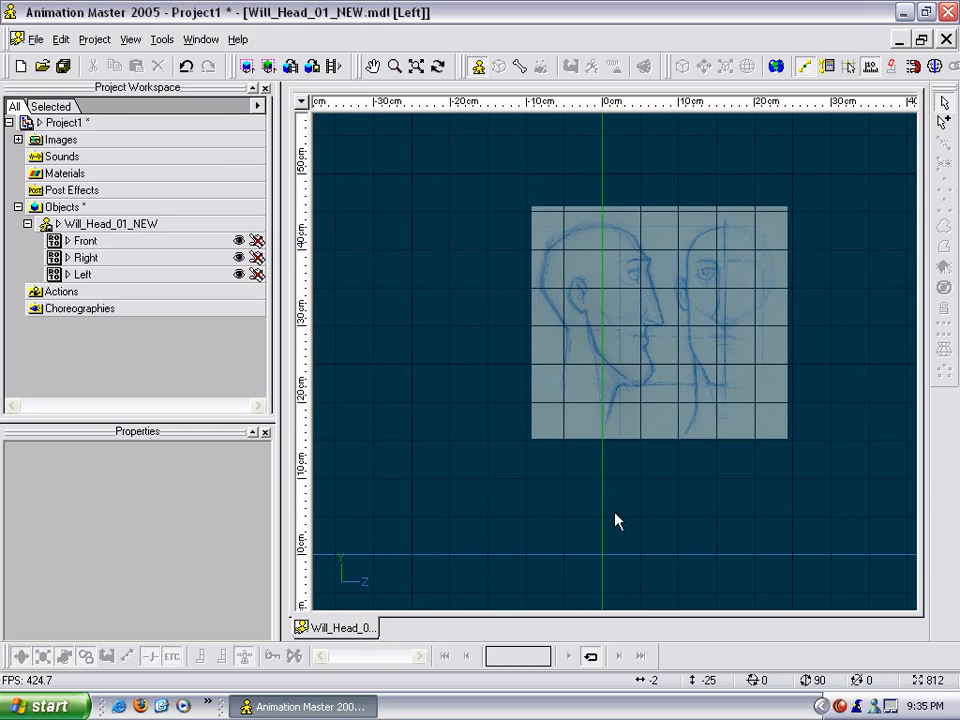
pyautogui.moveTo(660, 476); pyautogui.dragTo(656, 486, button='middle')
pyautogui.scroll(3, 656, 486)
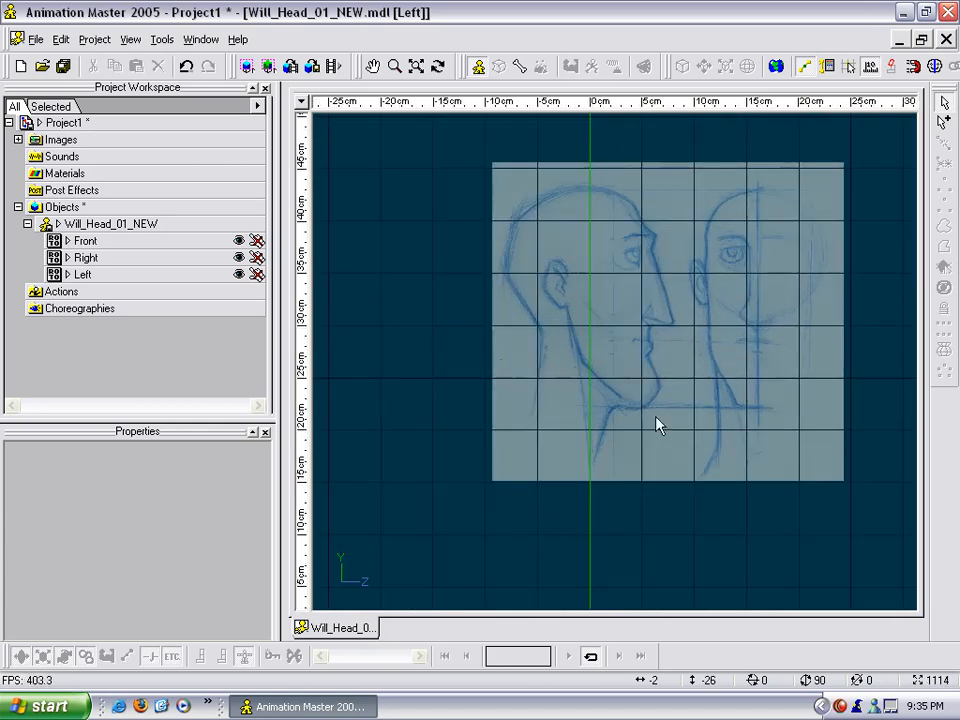
pyautogui.scroll(2, 660, 428)
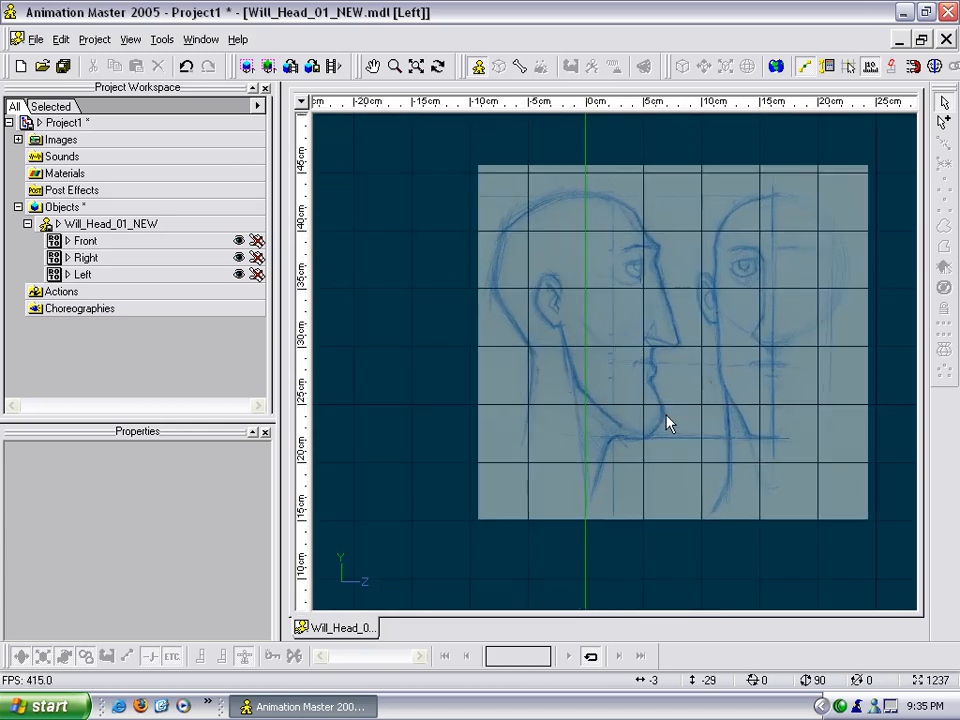
pyautogui.press('1')
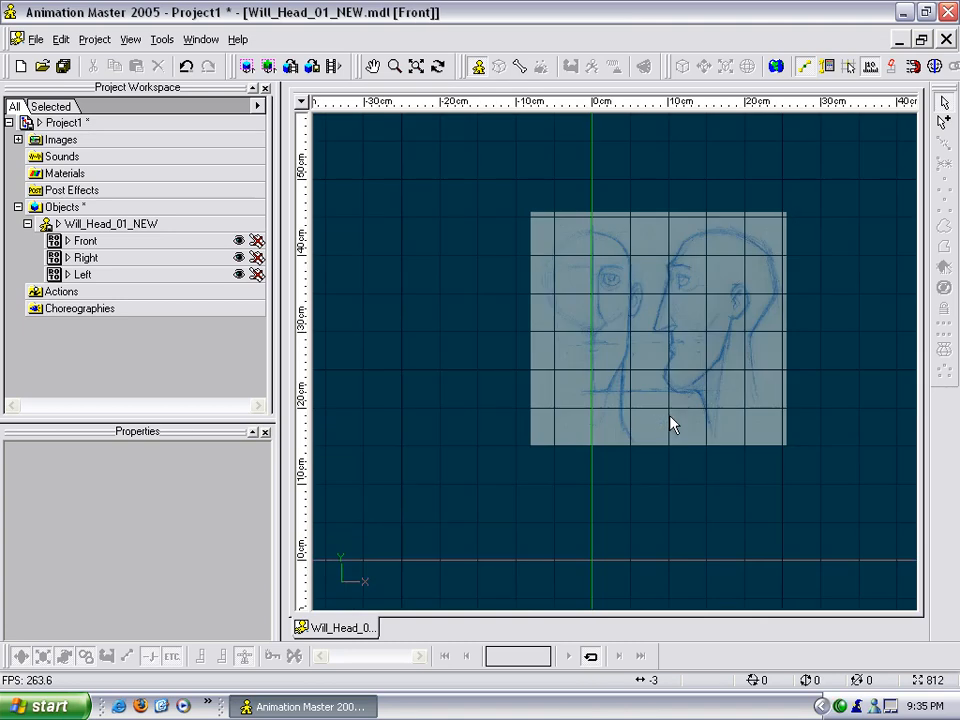
pyautogui.scroll(3, 666, 388)
pyautogui.moveTo(623, 385); pyautogui.dragTo(620, 386, button='middle')
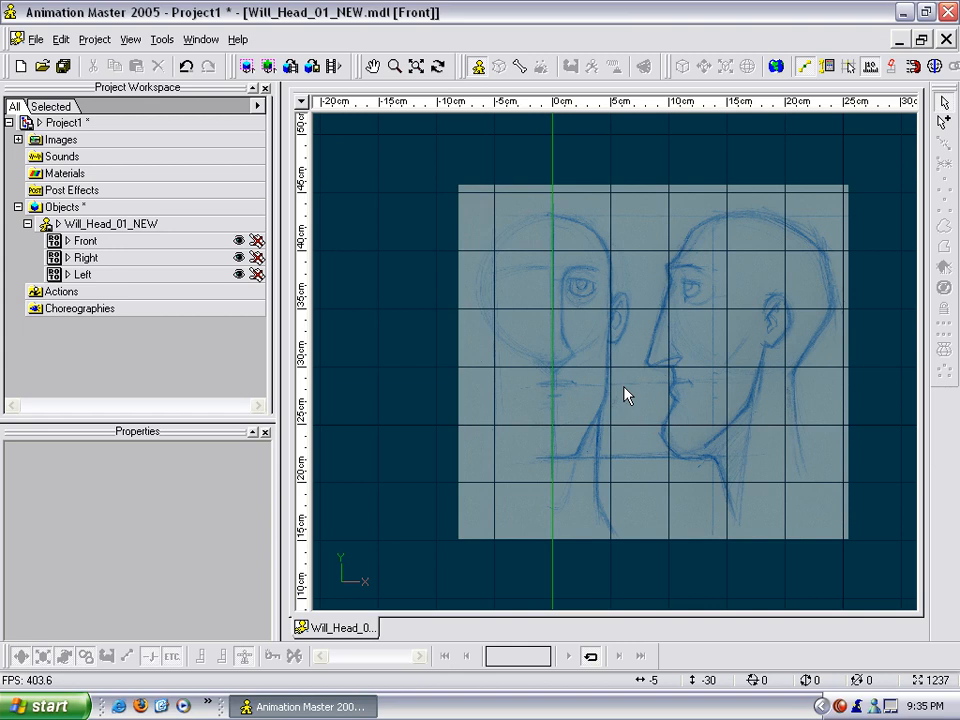
pyautogui.moveTo(671, 386); pyautogui.dragTo(670, 406)
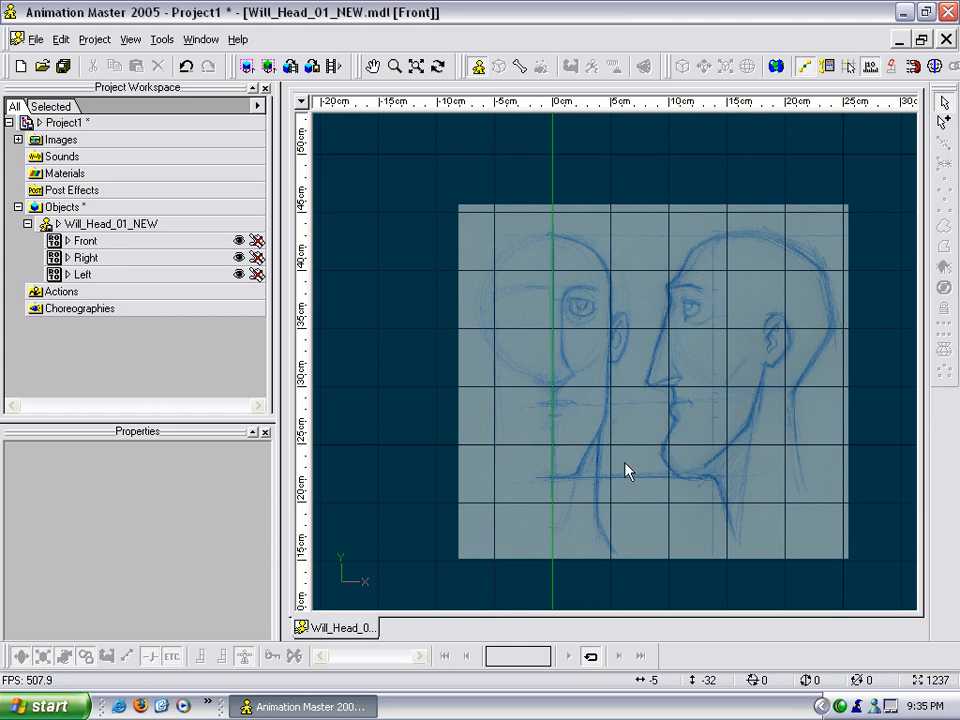
pyautogui.scroll(1, 637, 433)
pyautogui.moveTo(666, 384); pyautogui.dragTo(546, 347, button='middle')
pyautogui.scroll(3, 672, 400)
pyautogui.scroll(3, 676, 422)
pyautogui.scroll(-2, 656, 394)
pyautogui.moveTo(624, 350); pyautogui.dragTo(549, 353, button='middle')
# In the right view, start a spline at the crown and trace the sketched forehead down to the brow
pyautogui.press('4')
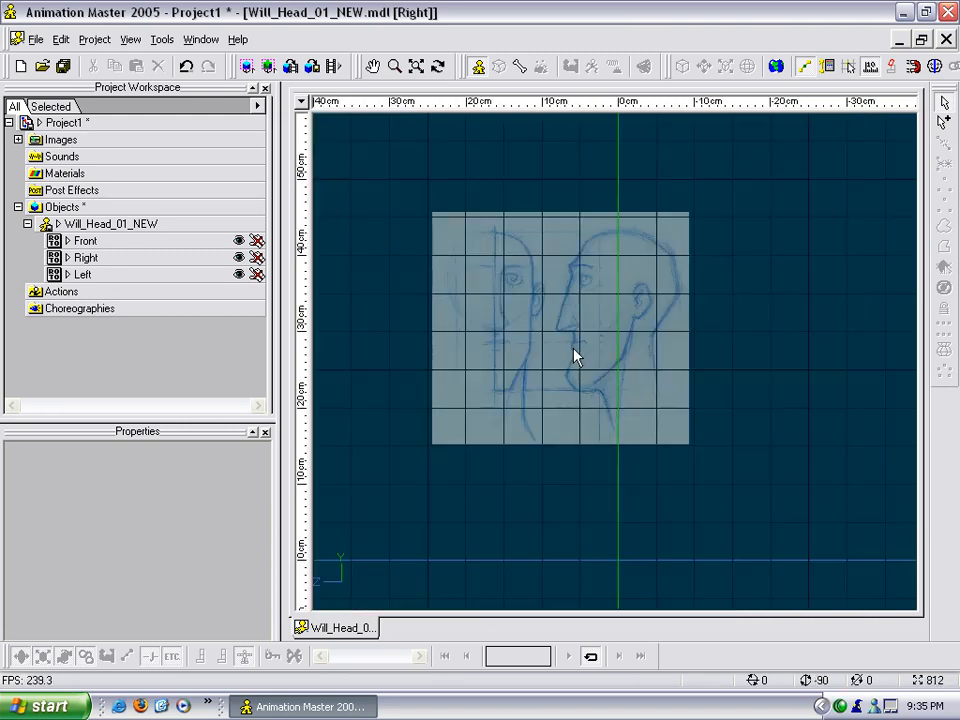
pyautogui.scroll(3, 595, 405)
pyautogui.scroll(2, 595, 405)
pyautogui.moveTo(633, 390); pyautogui.dragTo(639, 407, button='middle')
pyautogui.scroll(2, 618, 312)
pyautogui.moveTo(618, 312); pyautogui.dragTo(668, 414, button='middle')
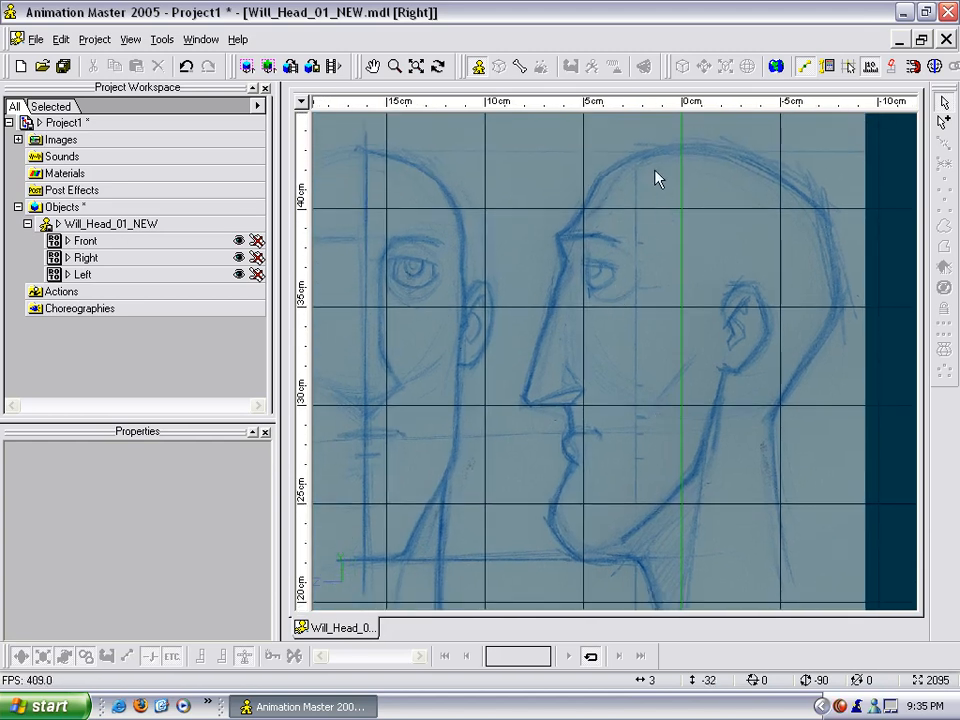
pyautogui.press('a')
pyautogui.click(683, 149)
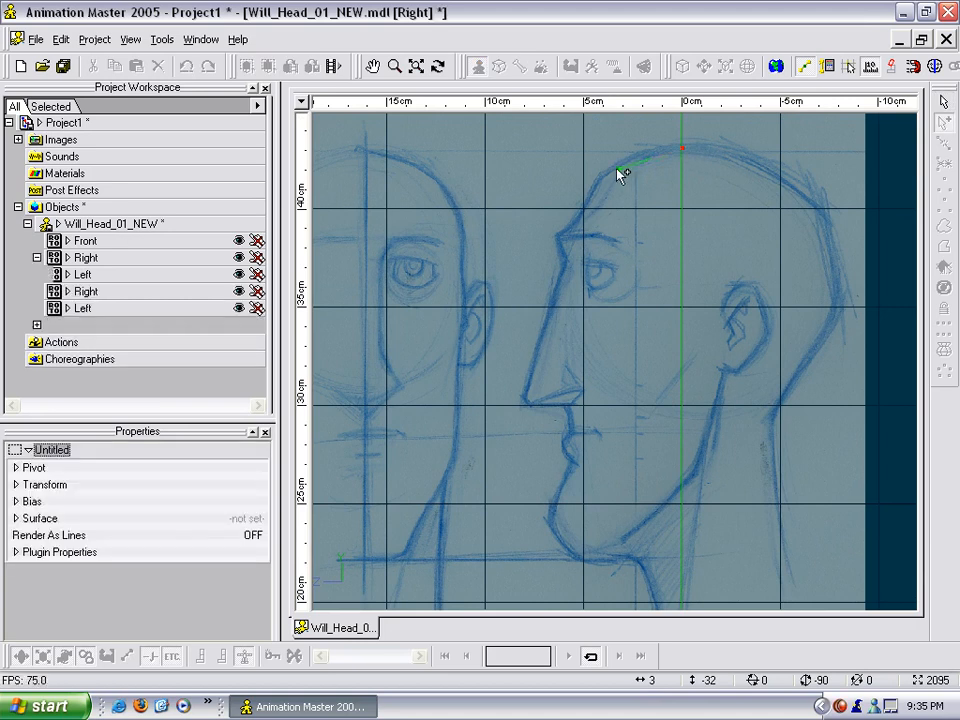
pyautogui.click(578, 218)
pyautogui.click(559, 238)
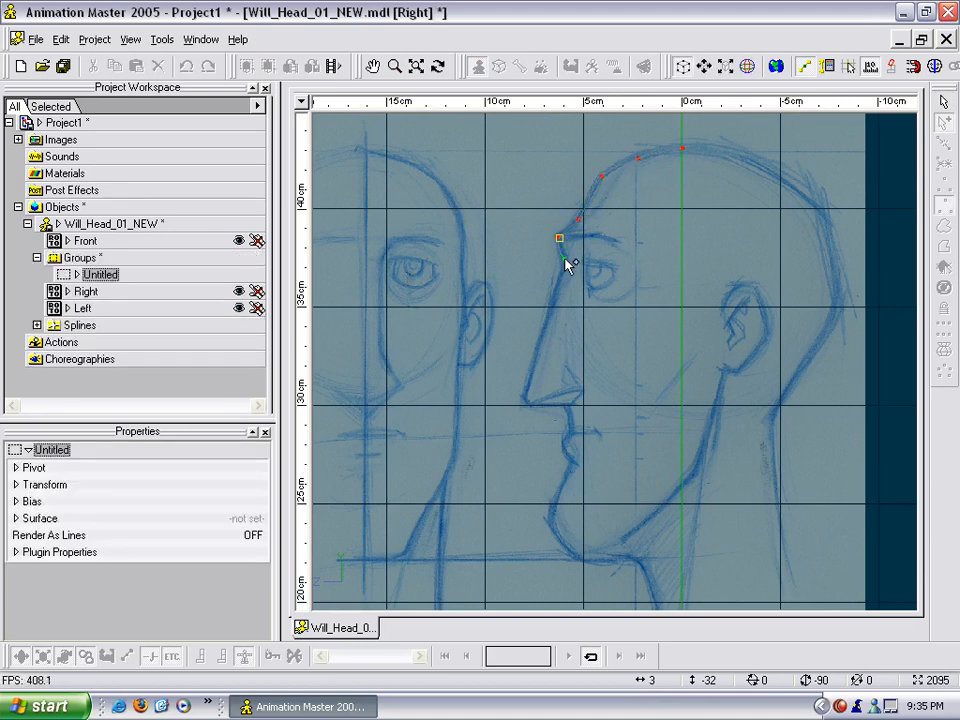
# Continue the profile spline from the brow along the nose bridge, around the nose tip and down to the upper lip
pyautogui.click(568, 262)
pyautogui.click(552, 305)
pyautogui.click(538, 351)
pyautogui.click(531, 405)
pyautogui.click(568, 404)
pyautogui.click(573, 432)
pyautogui.click(563, 443)
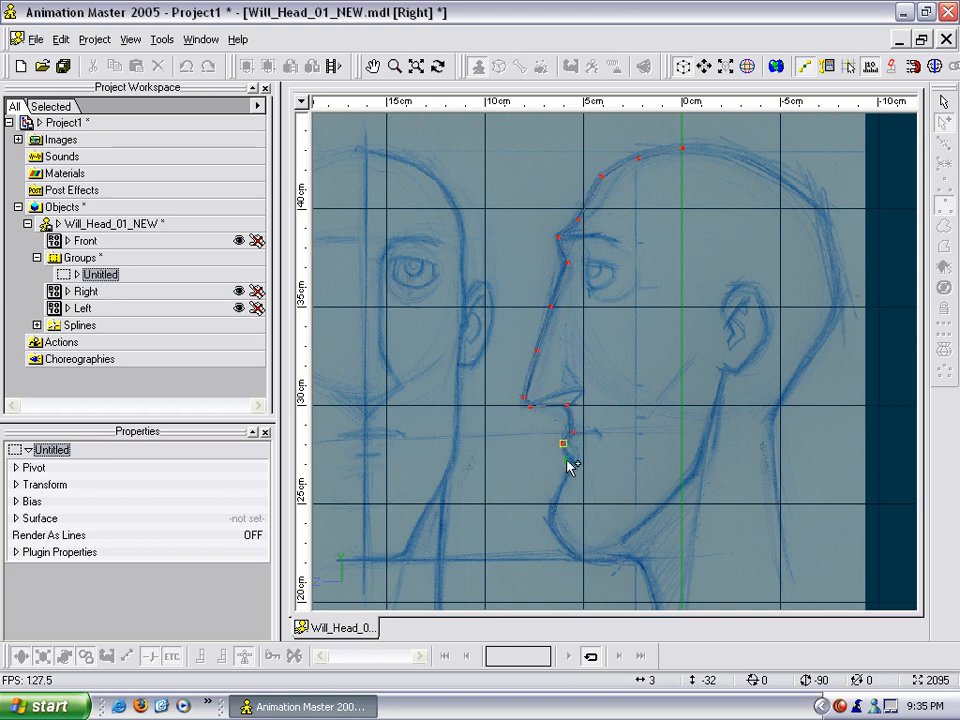
# Continue the profile spline past the lower lip, around the chin and underneath the jaw to the throat
pyautogui.click(573, 458)
pyautogui.click(561, 483)
pyautogui.click(551, 517)
pyautogui.click(566, 546)
pyautogui.click(590, 562)
pyautogui.click(629, 559)
pyautogui.click(643, 565)
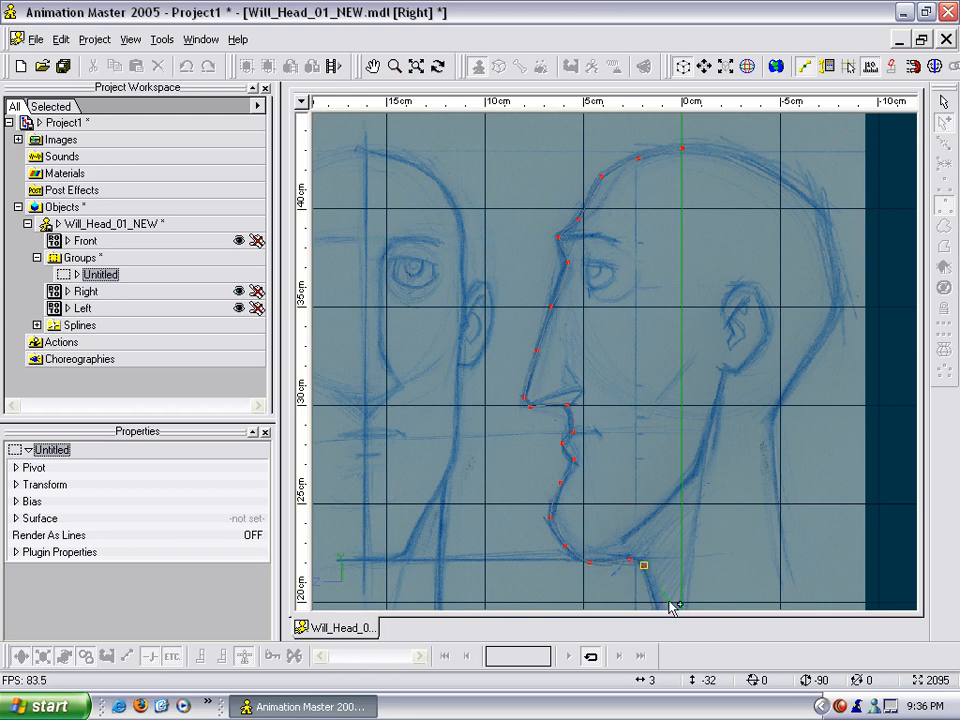
# Extend the profile spline down the front of the neck and end it near the bottom of the sketch
pyautogui.click(660, 596)
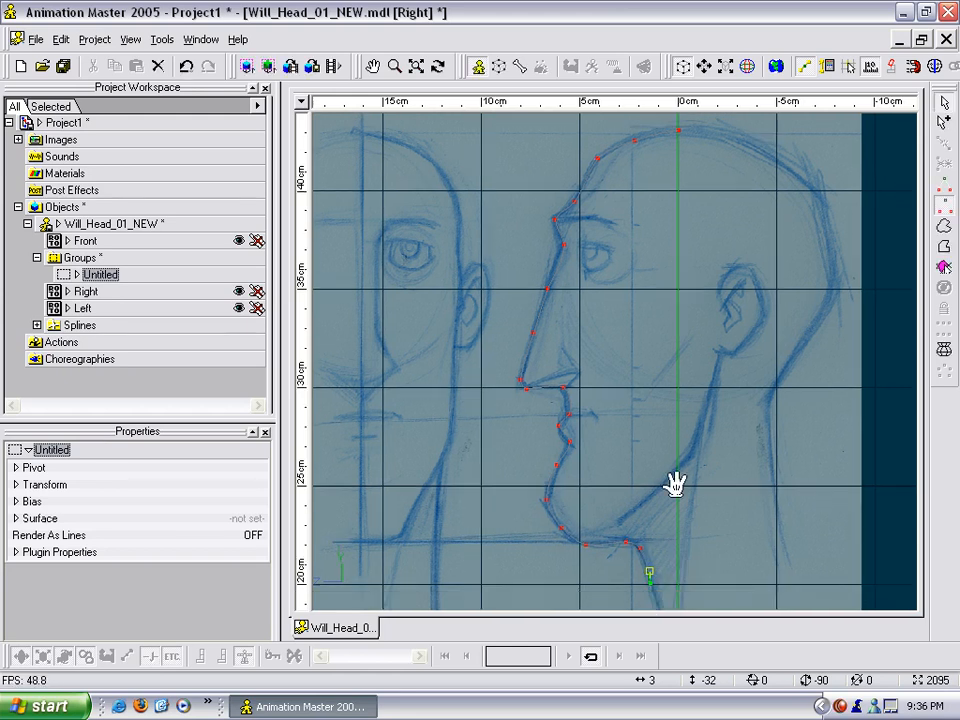
pyautogui.moveTo(676, 484); pyautogui.dragTo(642, 285, button='middle')
pyautogui.scroll(3, 651, 371)
pyautogui.press('a')
pyautogui.click(633, 465)
pyautogui.press('Escape')
# Continue the profile spline from the crown point around the back of the skull, past the nape and down the back of the neck
pyautogui.moveTo(748, 403); pyautogui.dragTo(737, 510, button='middle')
pyautogui.scroll(-3, 730, 468)
pyautogui.moveTo(692, 341); pyautogui.dragTo(692, 390, button='middle')
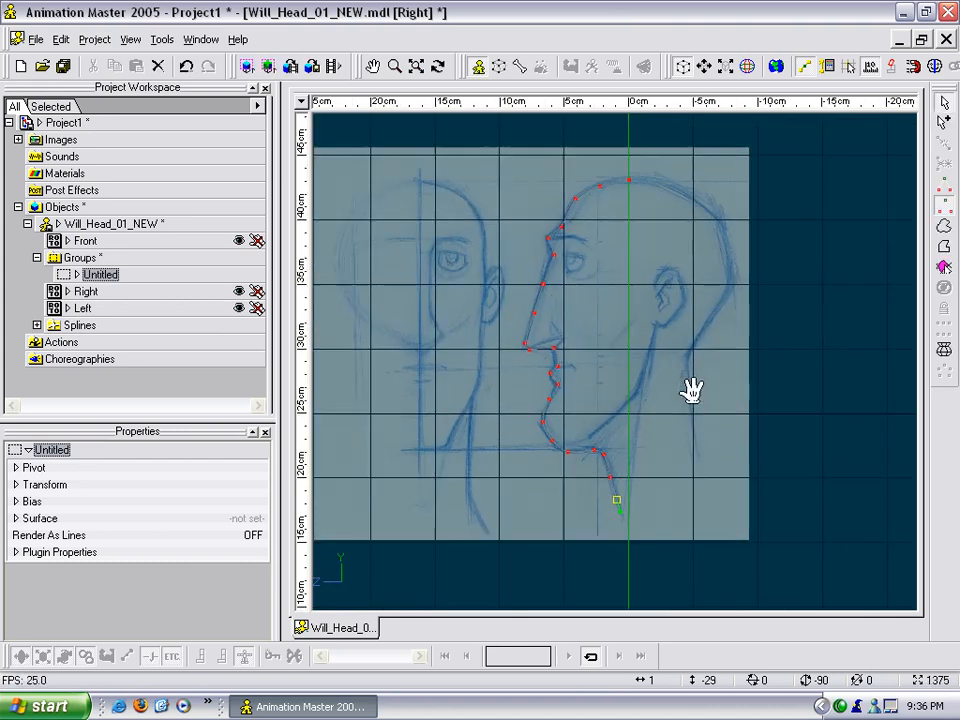
pyautogui.scroll(1, 692, 390)
pyautogui.press('a')
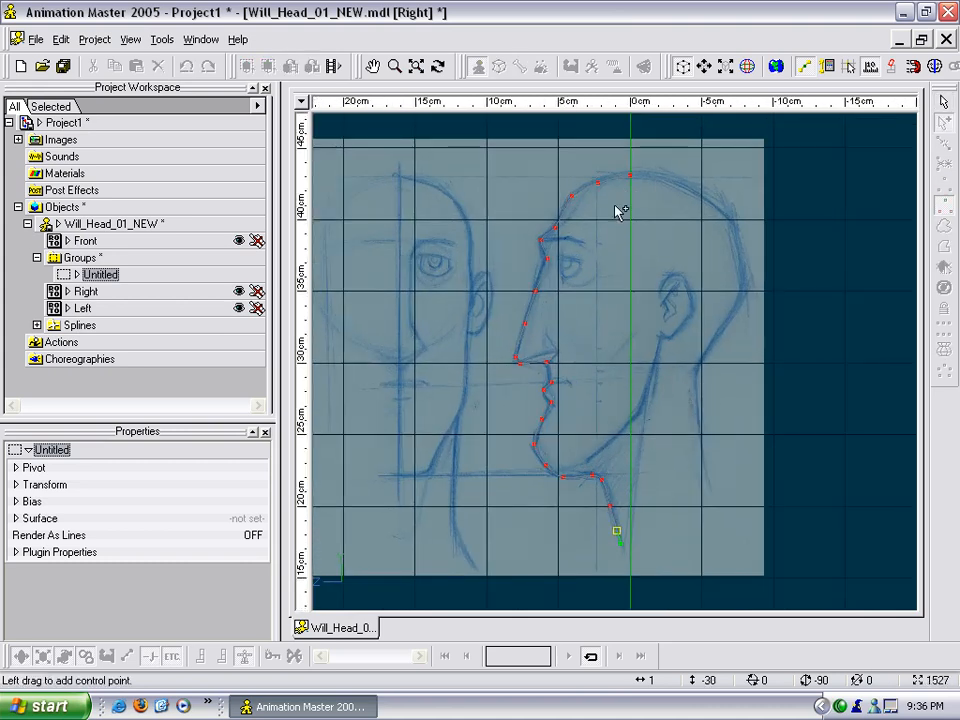
pyautogui.click(631, 177)
pyautogui.click(679, 184)
pyautogui.click(729, 218)
pyautogui.click(744, 291)
pyautogui.click(721, 332)
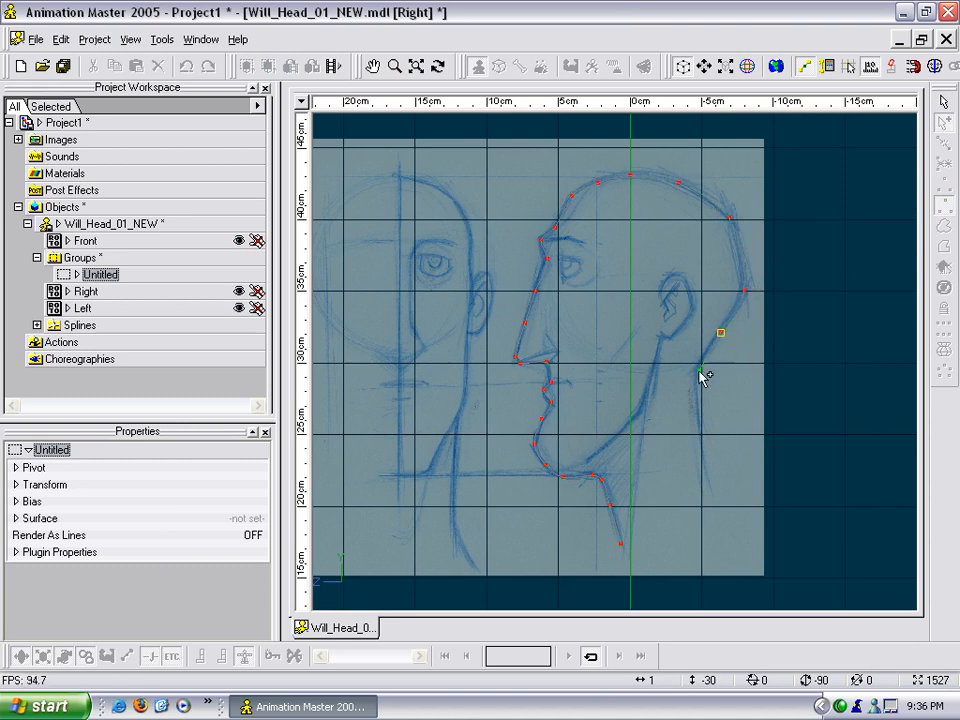
pyautogui.click(703, 428)
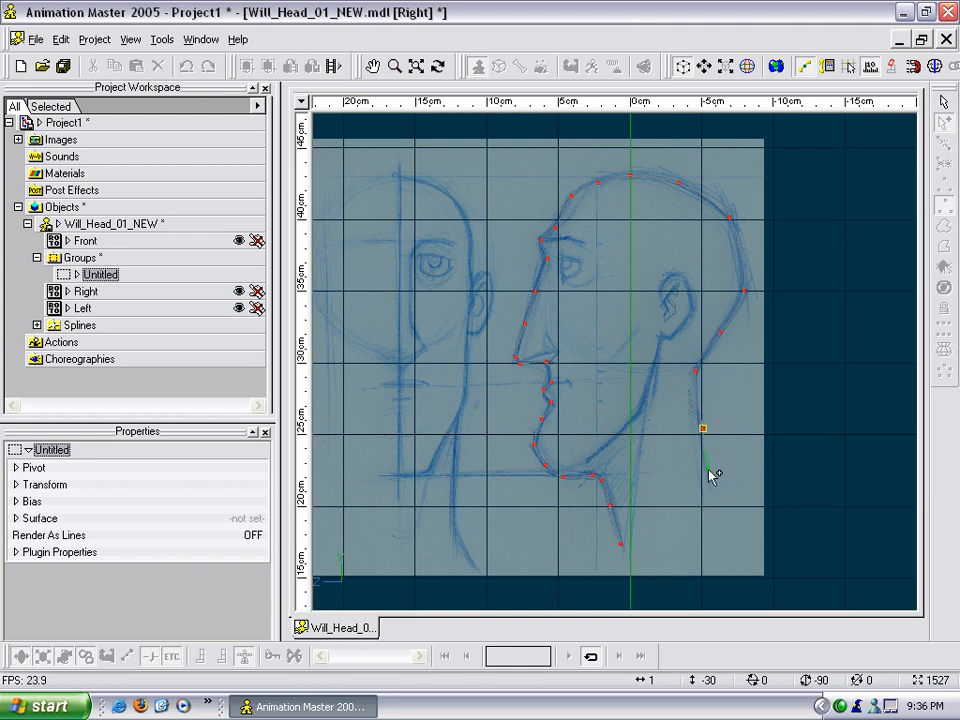
pyautogui.click(728, 517)
pyautogui.press('Escape')
# Examine the completed head profile spline from several angles in the rotated 3D view
pyautogui.moveTo(725, 443); pyautogui.dragTo(750, 352, button='middle')
pyautogui.moveTo(601, 339)
pyautogui.mouseDown(button='middle')
pyautogui.moveTo(594, 356)
pyautogui.moveTo(664, 368)
pyautogui.mouseUp(button='middle')
pyautogui.moveTo(708, 312); pyautogui.dragTo(680, 342, button='middle')
pyautogui.press('t')
pyautogui.moveTo(619, 339)
pyautogui.mouseDown()
pyautogui.moveTo(666, 360)
pyautogui.moveTo(630, 358)
pyautogui.mouseUp()
pyautogui.press('Escape')
pyautogui.scroll(2, 645, 346)
pyautogui.moveTo(648, 346); pyautogui.dragTo(643, 336, button='middle')
pyautogui.scroll(2, 643, 342)
pyautogui.scroll(-2, 645, 342)
pyautogui.moveTo(697, 301); pyautogui.dragTo(656, 351, button='middle')
pyautogui.scroll(-1, 661, 345)
pyautogui.press('t')
pyautogui.moveTo(661, 346); pyautogui.dragTo(650, 323)
pyautogui.press('Escape')
pyautogui.click(677, 328)
pyautogui.press('t')
pyautogui.press('Escape')
pyautogui.moveTo(639, 323)
pyautogui.mouseDown(button='middle')
pyautogui.moveTo(662, 341)
pyautogui.moveTo(628, 305)
pyautogui.mouseUp(button='middle')
pyautogui.press('t')
pyautogui.moveTo(605, 324); pyautogui.dragTo(624, 332)
pyautogui.press('Escape')
pyautogui.scroll(2, 612, 300)
pyautogui.moveTo(602, 279); pyautogui.dragTo(631, 400, button='middle')
pyautogui.scroll(1, 630, 397)
pyautogui.press('t')
pyautogui.moveTo(628, 392); pyautogui.dragTo(643, 391)
pyautogui.press('Escape')
pyautogui.scroll(-4, 643, 392)
pyautogui.scroll(4, 640, 374)
pyautogui.moveTo(649, 401); pyautogui.dragTo(656, 366, button='middle')
pyautogui.scroll(3, 656, 375)
pyautogui.press('t')
pyautogui.moveTo(653, 376); pyautogui.dragTo(605, 378)
pyautogui.press('Escape')
pyautogui.scroll(-6, 631, 372)
pyautogui.moveTo(656, 375); pyautogui.dragTo(621, 364, button='middle')
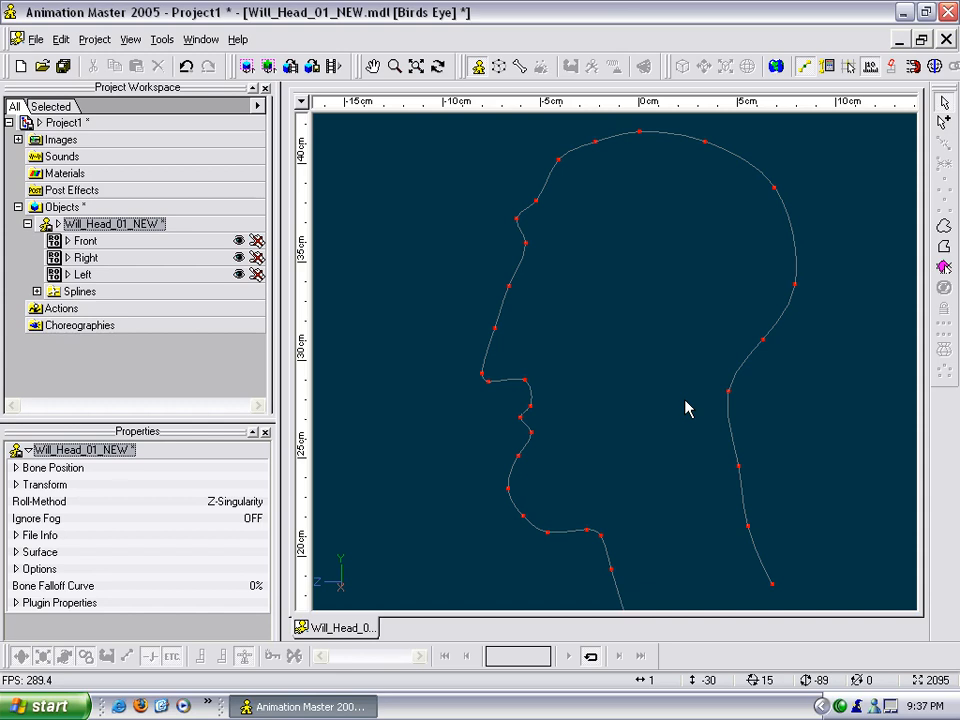
pyautogui.press('4')
pyautogui.moveTo(764, 407)
pyautogui.mouseDown()
pyautogui.moveTo(812, 386)
pyautogui.moveTo(771, 390)
pyautogui.moveTo(789, 390)
pyautogui.mouseUp()
pyautogui.click(806, 380)
pyautogui.press('t')
pyautogui.moveTo(790, 395); pyautogui.dragTo(752, 392, button='middle')
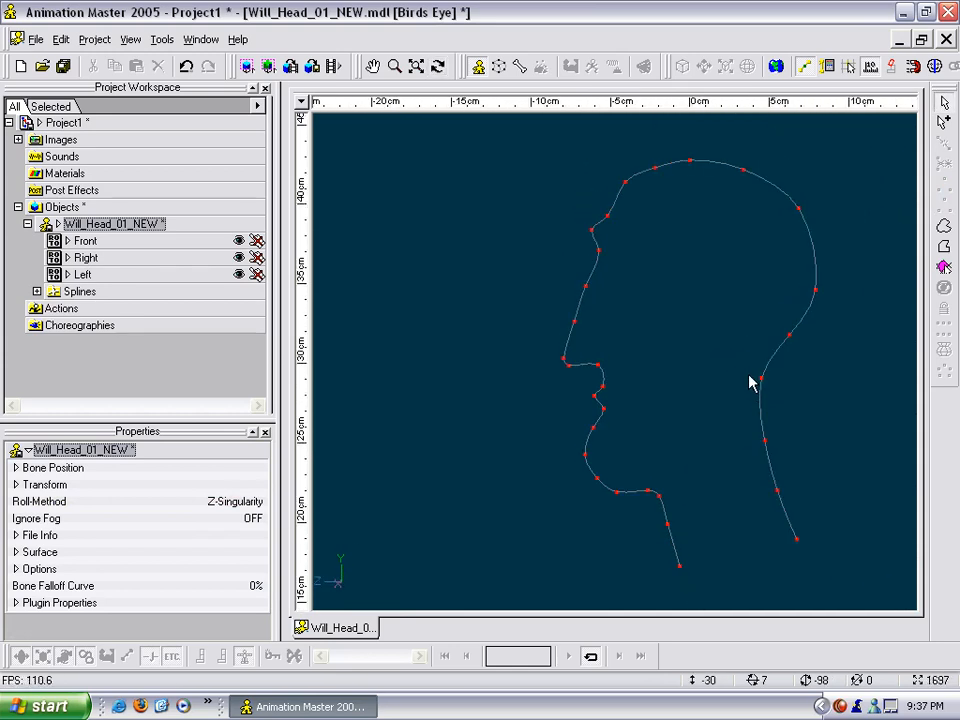
# In the front view, start a spline at the crown point and trace the side of the head to the top of the ear
pyautogui.press('2')
pyautogui.moveTo(531, 381)
pyautogui.mouseDown(button='middle')
pyautogui.moveTo(621, 356)
pyautogui.moveTo(651, 330)
pyautogui.moveTo(669, 357)
pyautogui.mouseUp(button='middle')
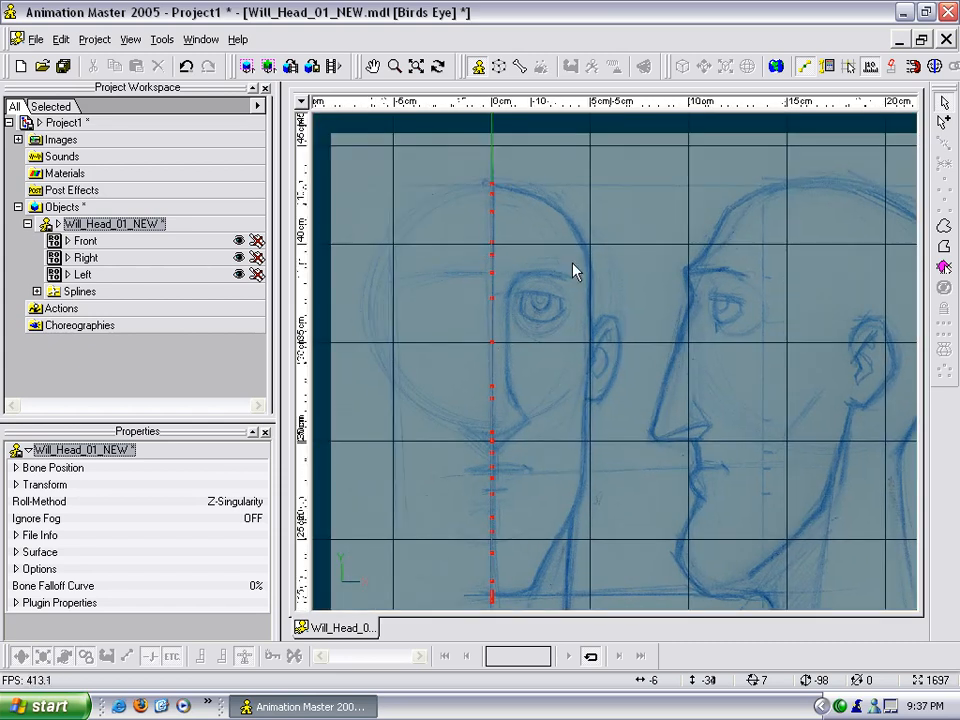
pyautogui.press('a')
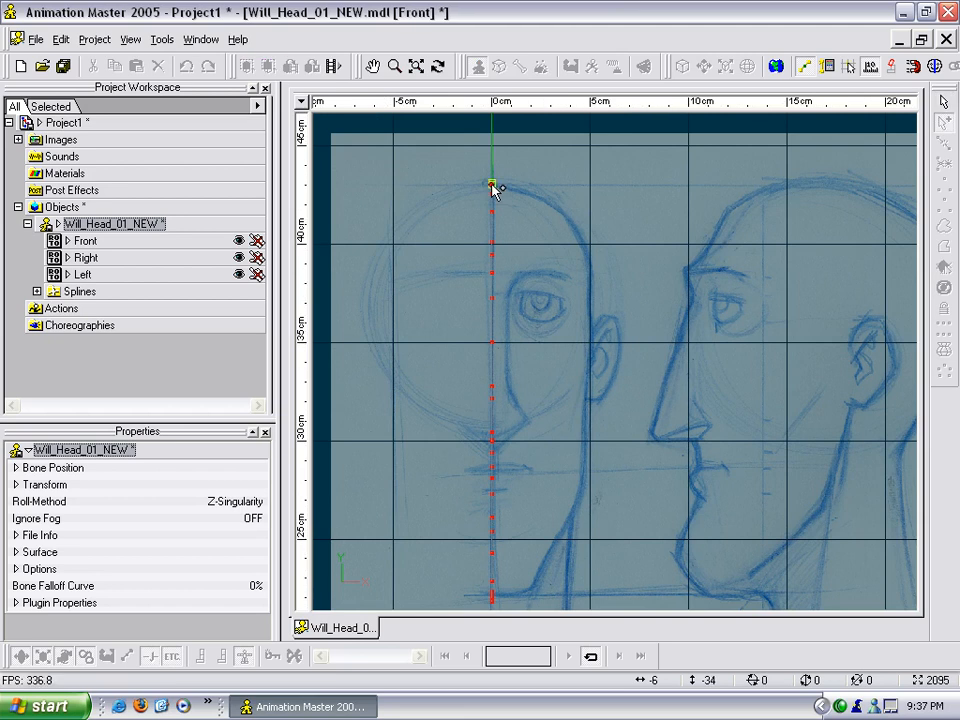
pyautogui.click(492, 186)
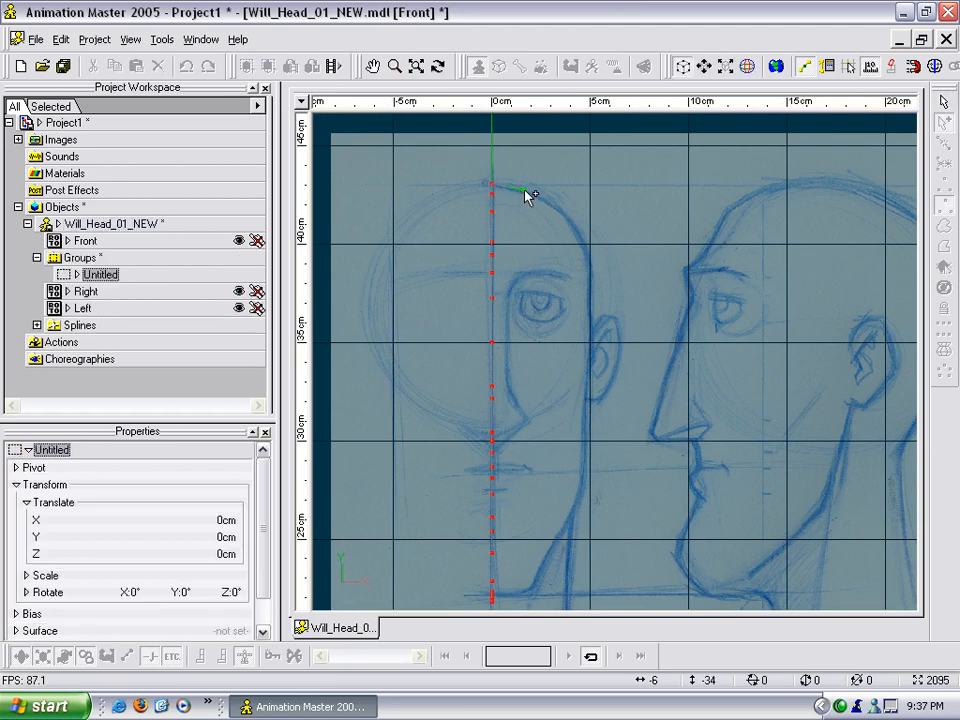
pyautogui.click(521, 191)
pyautogui.click(558, 211)
pyautogui.click(584, 247)
pyautogui.click(588, 280)
pyautogui.click(589, 319)
# Continue the front outline spline from the ear down the cheek and jaw to just beside the chin's centre line
pyautogui.click(590, 356)
pyautogui.click(585, 390)
pyautogui.click(584, 434)
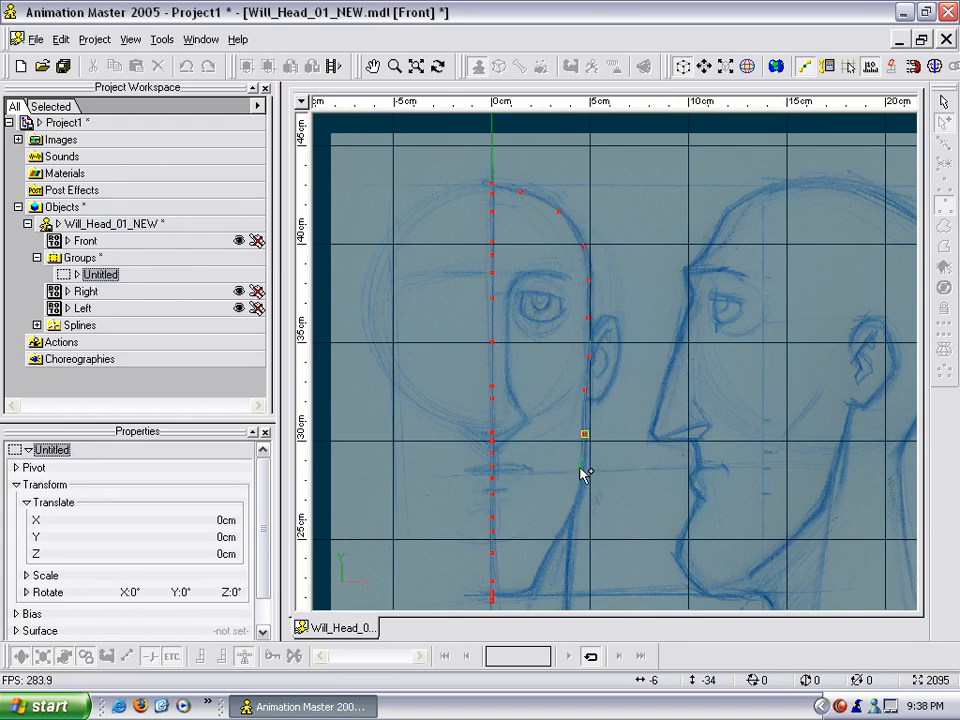
pyautogui.click(583, 482)
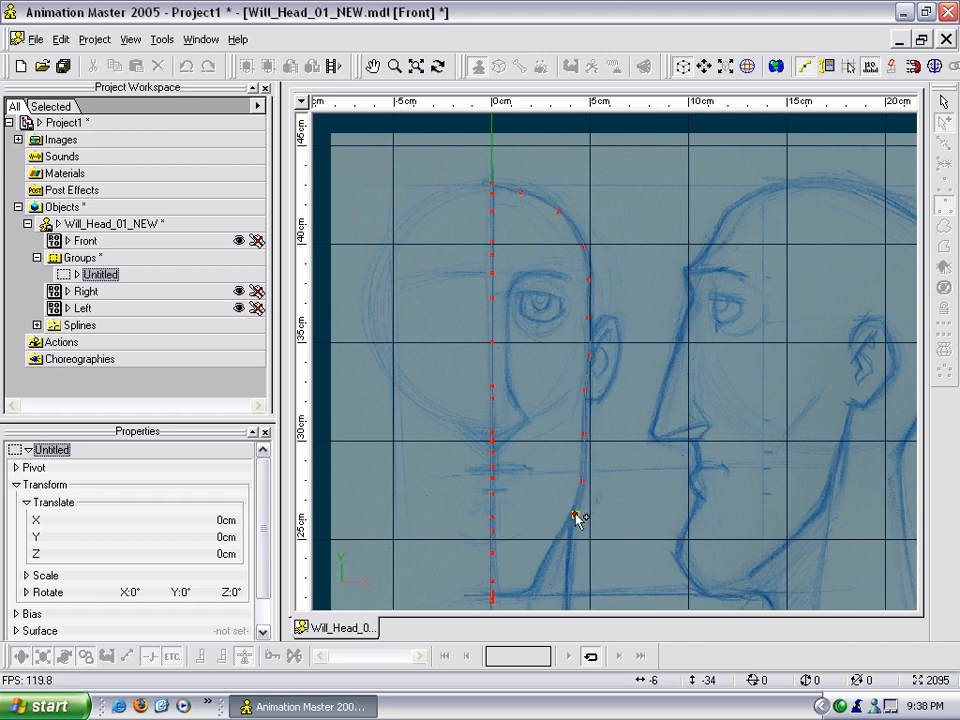
pyautogui.click(556, 546)
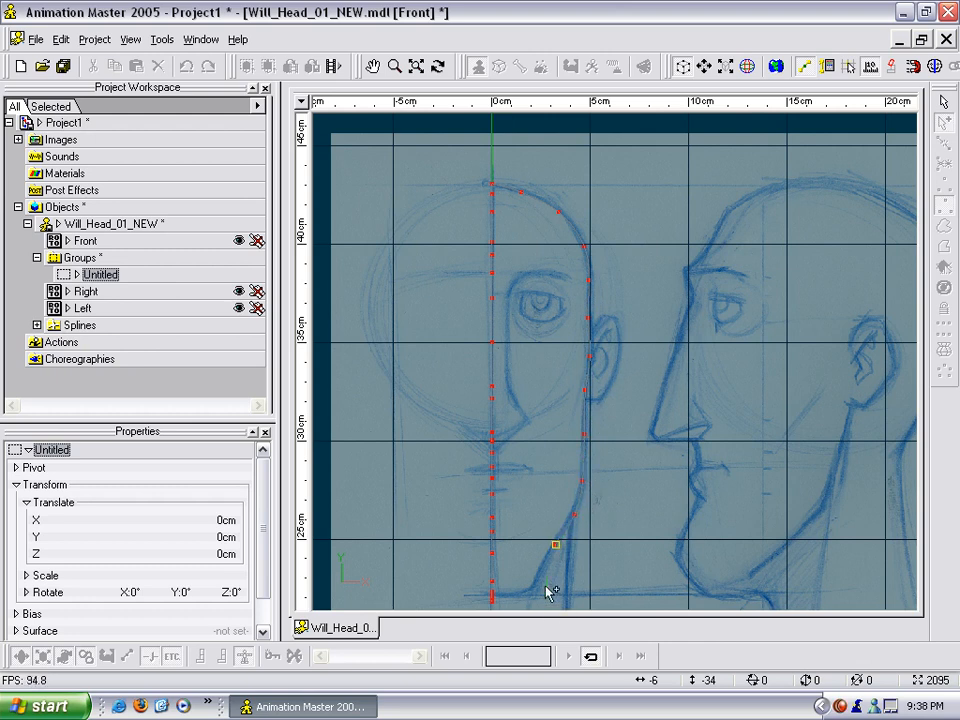
pyautogui.click(540, 572)
pyautogui.click(531, 591)
pyautogui.click(509, 597)
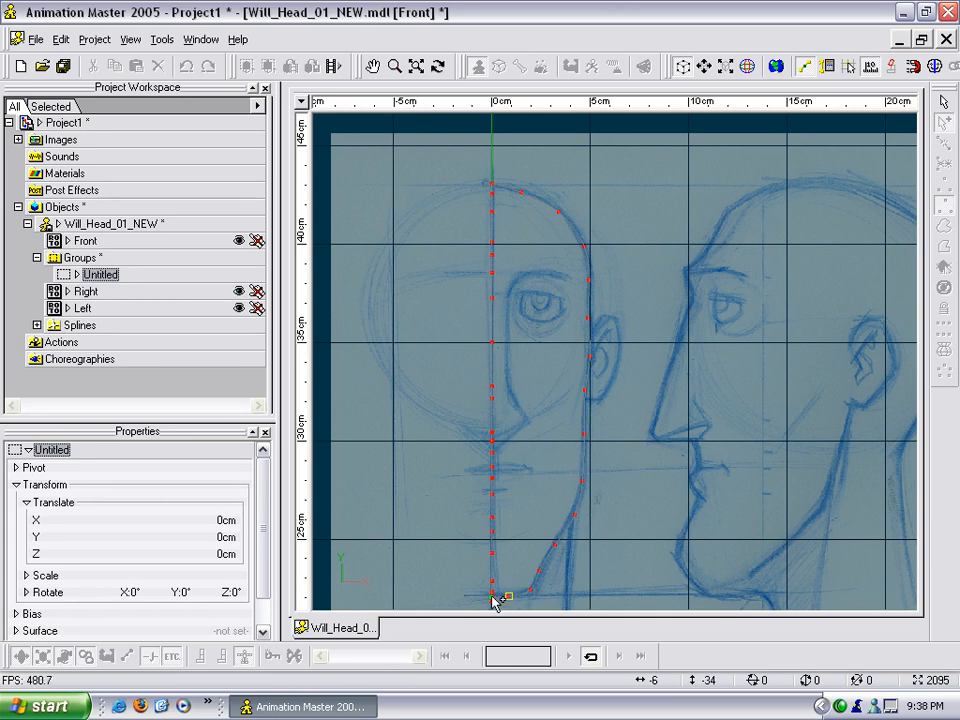
pyautogui.press('Escape')
# Connect the lower end of the front outline spline to the chin point on the profile spline
pyautogui.press('t')
pyautogui.moveTo(524, 582)
pyautogui.mouseDown()
pyautogui.moveTo(501, 584)
pyautogui.moveTo(525, 430)
pyautogui.moveTo(602, 311)
pyautogui.mouseUp()
pyautogui.press('m')
pyautogui.scroll(5, 525, 430)
pyautogui.scroll(2, 560, 398)
pyautogui.click(362, 440)
pyautogui.press('a')
pyautogui.moveTo(362, 441)
pyautogui.mouseDown()
pyautogui.moveTo(537, 437)
pyautogui.moveTo(546, 454)
pyautogui.moveTo(490, 474)
pyautogui.mouseUp()
pyautogui.rightClick(536, 440)
pyautogui.click(537, 438)
pyautogui.press('t')
pyautogui.press('t')
# In the right view, move the two lowest points of the front outline spline forward to the sketched chin
pyautogui.scroll(-9, 514, 420)
pyautogui.moveTo(545, 315); pyautogui.dragTo(551, 407, button='middle')
pyautogui.press('t')
pyautogui.moveTo(551, 407); pyautogui.dragTo(533, 418)
pyautogui.press('t')
pyautogui.press('4')
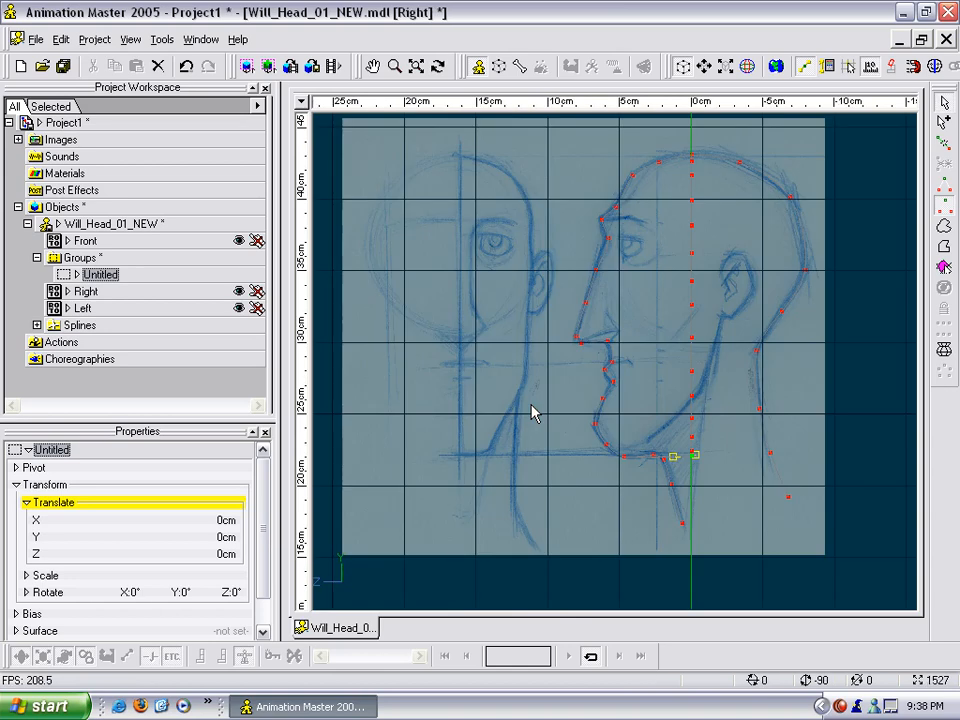
pyautogui.scroll(5, 525, 444)
pyautogui.scroll(3, 631, 471)
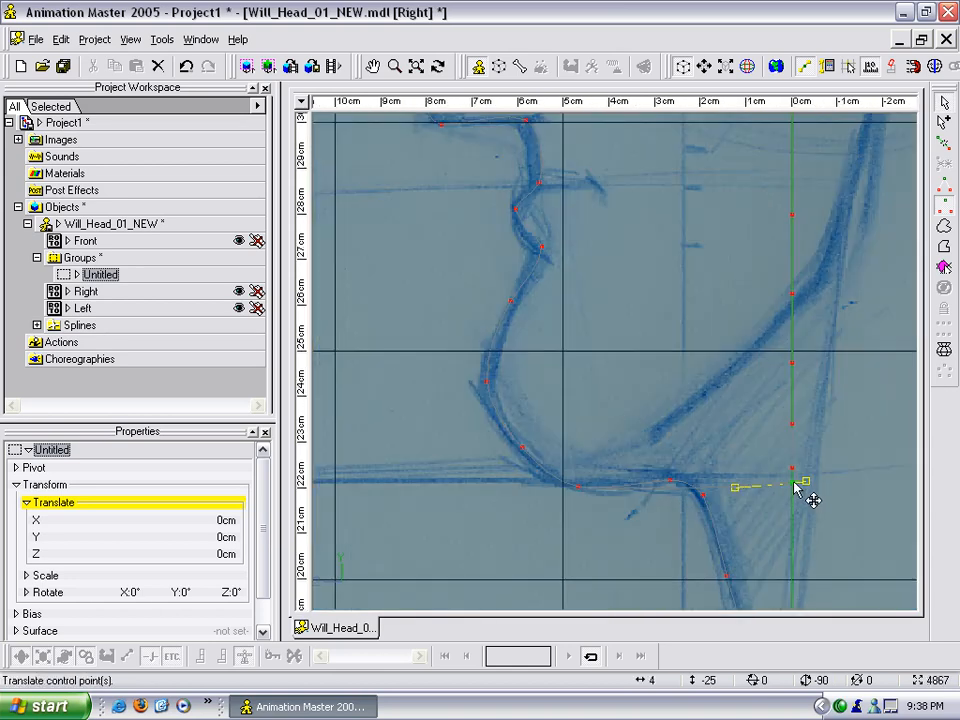
pyautogui.moveTo(793, 485); pyautogui.dragTo(586, 493)
pyautogui.moveTo(790, 476); pyautogui.dragTo(581, 484)
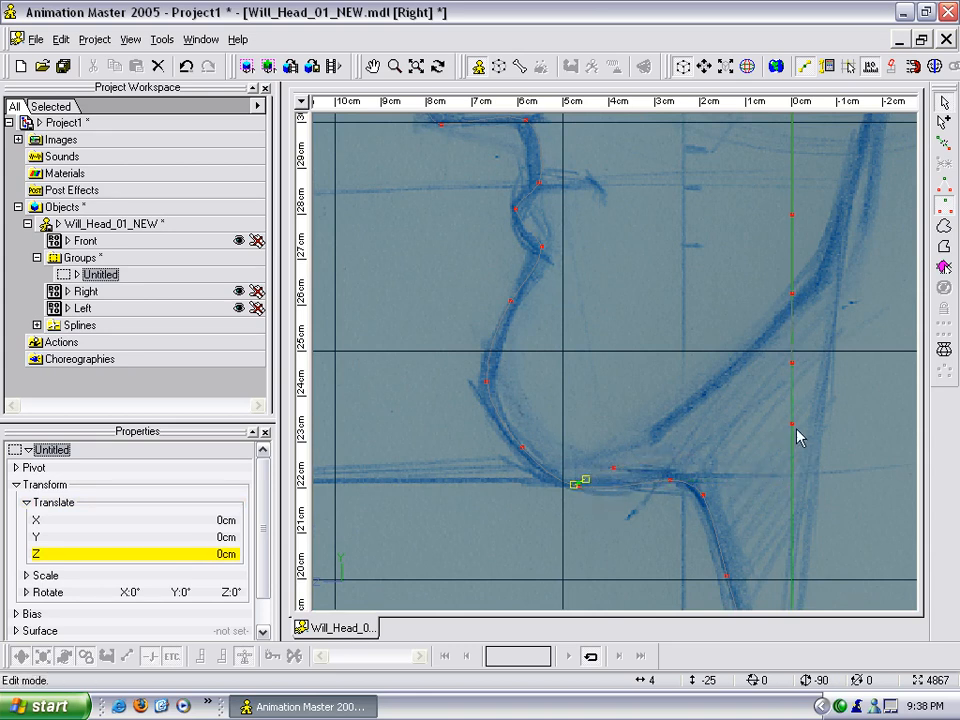
# In the right view, move the front outline spline's next two jaw points forward onto the sketched jawline
pyautogui.moveTo(790, 425); pyautogui.dragTo(669, 424)
pyautogui.moveTo(796, 361); pyautogui.dragTo(743, 363)
pyautogui.press('m')
pyautogui.moveTo(771, 356); pyautogui.dragTo(711, 454)
pyautogui.moveTo(734, 392)
pyautogui.mouseDown()
pyautogui.moveTo(749, 389)
pyautogui.moveTo(746, 377)
pyautogui.mouseUp()
# Move the front outline's jaw corner point back to the sketched jaw angle and adjust the neighbouring jaw point
pyautogui.moveTo(729, 317); pyautogui.dragTo(795, 349)
pyautogui.press('m')
pyautogui.press('m')
pyautogui.moveTo(701, 301); pyautogui.dragTo(784, 301)
pyautogui.press('m')
pyautogui.moveTo(802, 387); pyautogui.dragTo(785, 390)
pyautogui.click(772, 477)
pyautogui.moveTo(772, 477); pyautogui.dragTo(767, 481)
# Move the front outline points beside the ear, at the temple and near the crown back toward the front of the ear
pyautogui.press('m')
pyautogui.moveTo(801, 377); pyautogui.dragTo(799, 479)
pyautogui.moveTo(705, 314); pyautogui.dragTo(784, 313)
pyautogui.moveTo(784, 313); pyautogui.dragTo(744, 403, button='right')
pyautogui.moveTo(698, 372); pyautogui.dragTo(760, 373)
pyautogui.moveTo(698, 295); pyautogui.dragTo(749, 296)
pyautogui.moveTo(770, 388); pyautogui.dragTo(789, 390)
pyautogui.moveTo(744, 298)
pyautogui.mouseDown()
pyautogui.moveTo(767, 311)
pyautogui.moveTo(763, 298)
pyautogui.mouseUp()
pyautogui.click(700, 213)
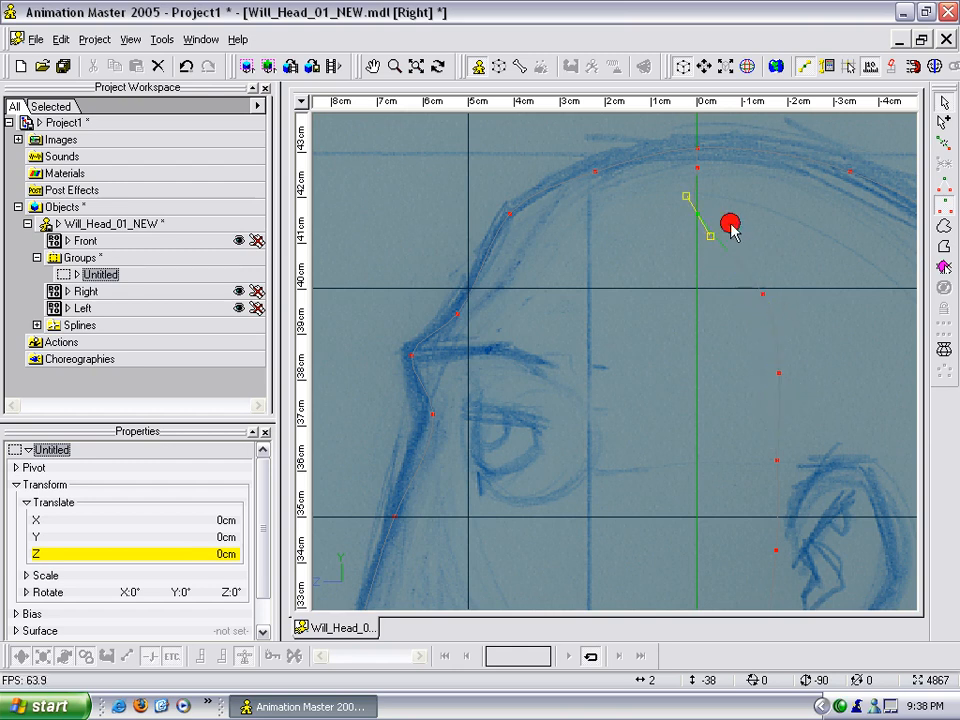
pyautogui.moveTo(703, 214); pyautogui.dragTo(750, 217)
pyautogui.moveTo(698, 170); pyautogui.dragTo(754, 170)
# Detach the front outline's upper end from the crown point and attach it to the next profile point behind the crown
pyautogui.moveTo(776, 182); pyautogui.dragTo(697, 316, button='middle')
pyautogui.scroll(4, 755, 279)
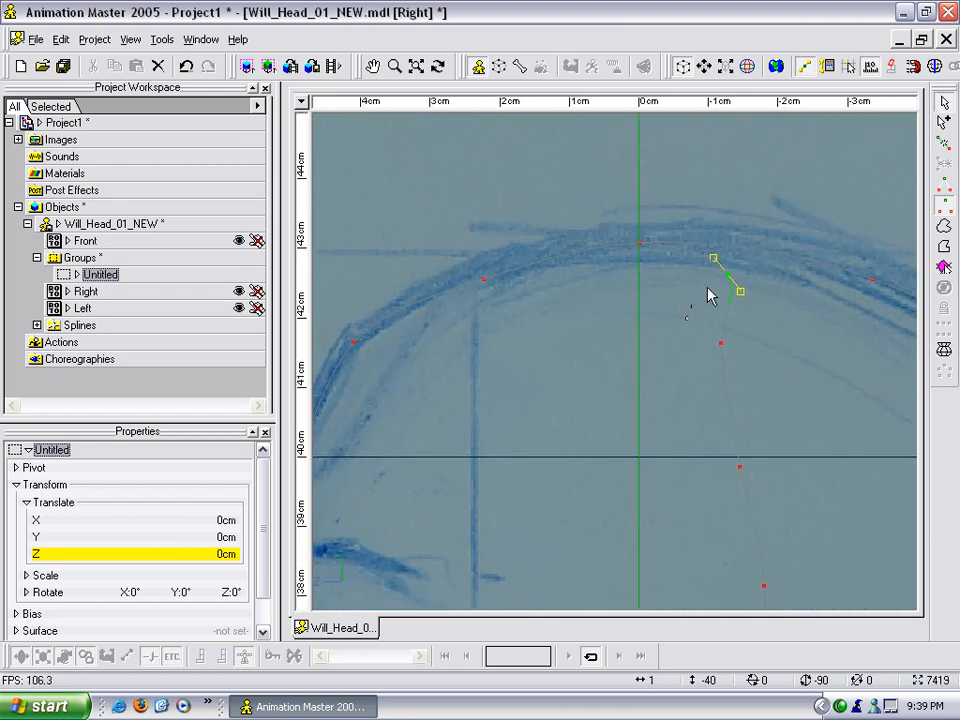
pyautogui.click(684, 236)
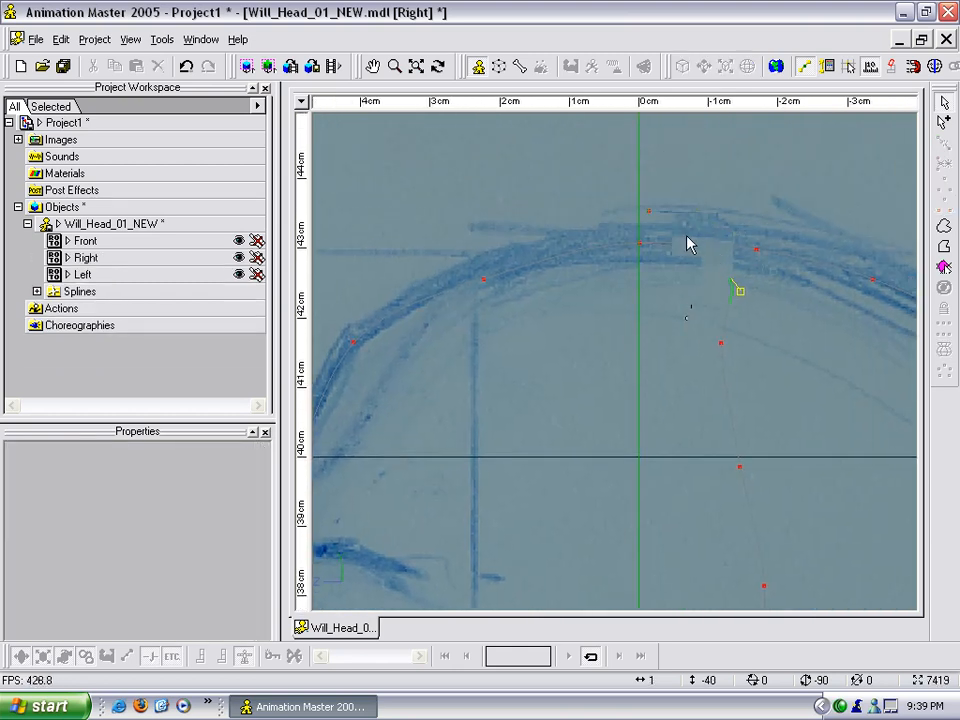
pyautogui.scroll(2, 723, 240)
pyautogui.click(756, 247)
pyautogui.moveTo(764, 273); pyautogui.dragTo(805, 249)
pyautogui.moveTo(805, 249); pyautogui.dragTo(629, 252, button='middle')
pyautogui.moveTo(645, 252); pyautogui.dragTo(746, 262)
pyautogui.press('Return')
pyautogui.moveTo(745, 262); pyautogui.dragTo(732, 211, button='middle')
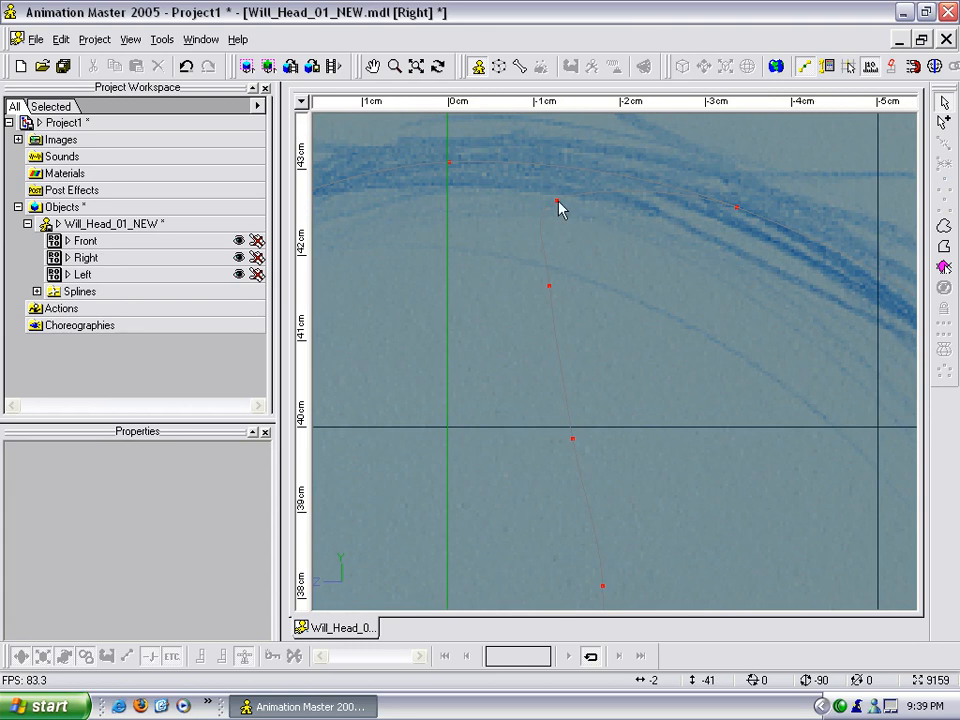
# Move the upper front outline points back so the spline descends smoothly from the new attachment point to the ear
pyautogui.moveTo(558, 207); pyautogui.dragTo(750, 229)
pyautogui.moveTo(557, 291); pyautogui.dragTo(714, 291)
pyautogui.moveTo(626, 421); pyautogui.dragTo(567, 296, button='middle')
pyautogui.moveTo(515, 314); pyautogui.dragTo(627, 318)
pyautogui.scroll(-5, 627, 318)
pyautogui.moveTo(639, 347); pyautogui.dragTo(643, 283, button='middle')
pyautogui.moveTo(596, 329)
pyautogui.mouseDown()
pyautogui.moveTo(613, 330)
pyautogui.moveTo(605, 330)
pyautogui.mouseUp()
pyautogui.moveTo(620, 284); pyautogui.dragTo(614, 291)
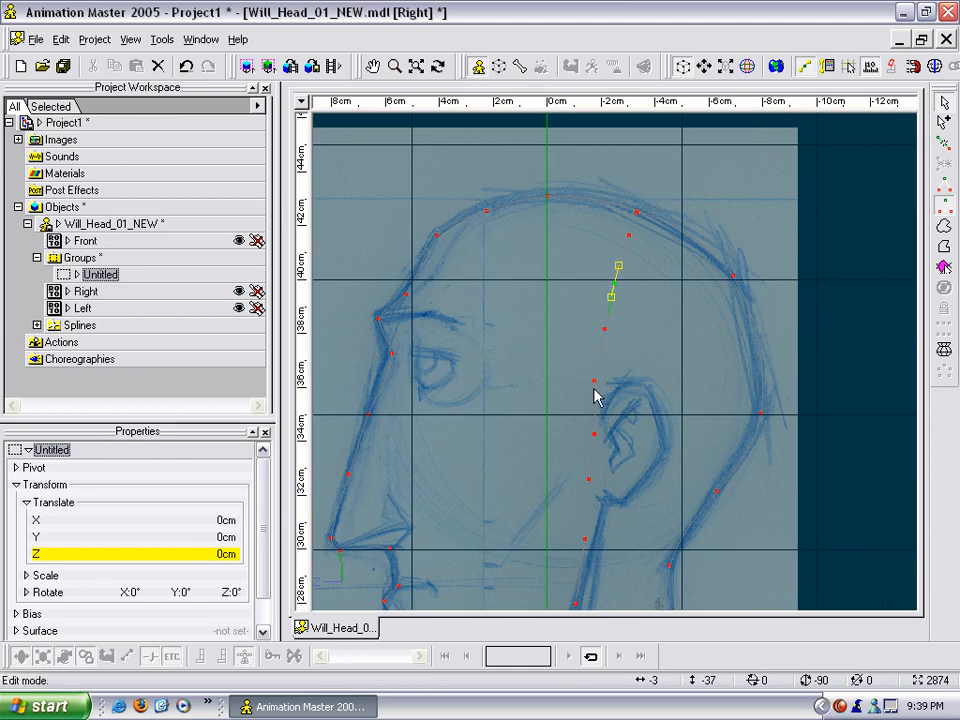
# Examine the profile and front outline splines of the head from several 3D angles
pyautogui.scroll(-4, 610, 371)
pyautogui.moveTo(612, 371); pyautogui.dragTo(632, 376, button='middle')
pyautogui.scroll(3, 621, 232)
pyautogui.moveTo(633, 383); pyautogui.dragTo(638, 282, button='right')
pyautogui.moveTo(612, 343)
pyautogui.keyDown('ctrl'); pyautogui.mouseDown(button='right')
pyautogui.moveTo(675, 339)
pyautogui.moveTo(600, 349)
pyautogui.moveTo(592, 374)
pyautogui.moveTo(673, 343)
pyautogui.moveTo(589, 339)
pyautogui.moveTo(574, 377)
pyautogui.moveTo(598, 339)
pyautogui.moveTo(649, 349)
pyautogui.moveTo(684, 334)
pyautogui.moveTo(596, 343)
pyautogui.moveTo(604, 330)
pyautogui.moveTo(499, 328)
pyautogui.moveTo(612, 330)
pyautogui.mouseUp(button='right'); pyautogui.keyUp('ctrl')
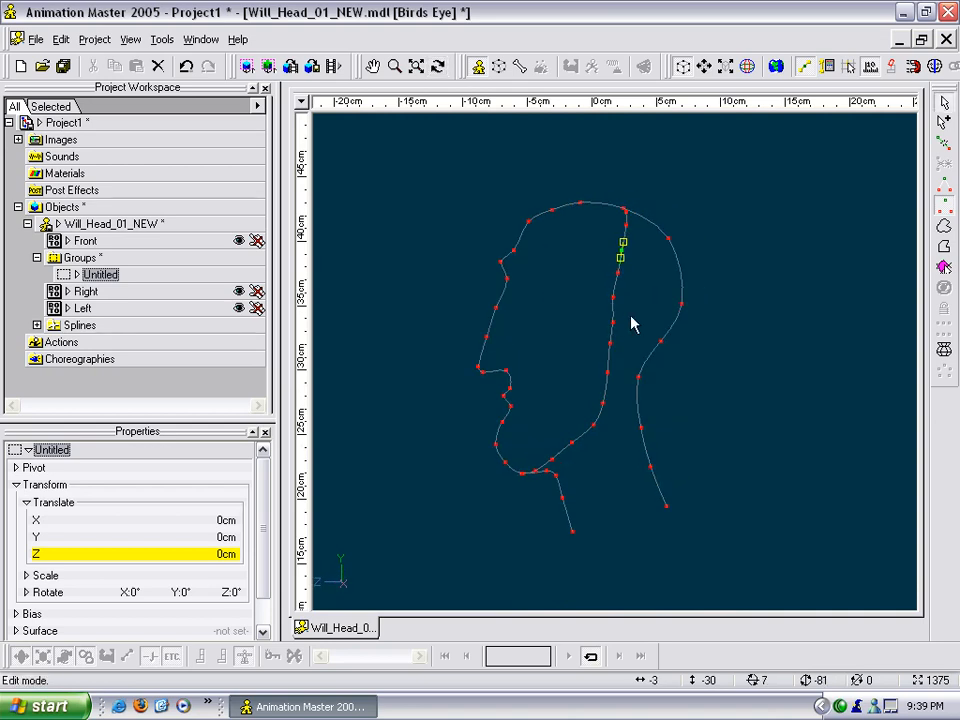
pyautogui.press('4')
pyautogui.moveTo(632, 340)
pyautogui.keyDown('ctrl'); pyautogui.mouseDown(button='right')
pyautogui.moveTo(660, 347)
pyautogui.moveTo(619, 347)
pyautogui.moveTo(640, 347)
pyautogui.mouseUp(button='right'); pyautogui.keyUp('ctrl')
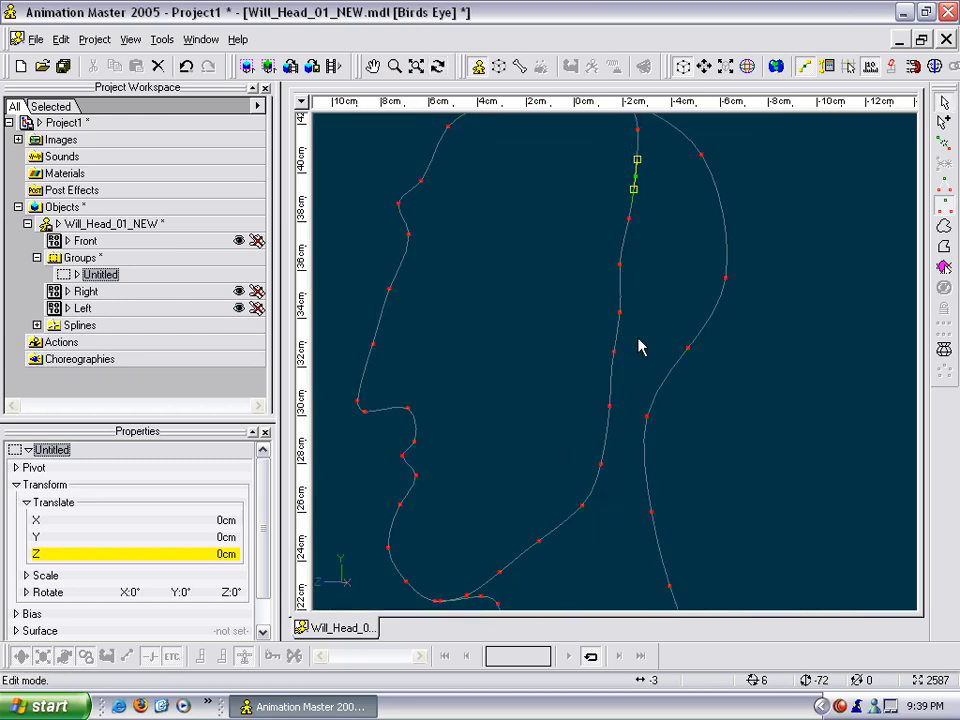
# In the right view, draw an eye socket spline from the brow point around the eye to the nose bridge point
pyautogui.press('4')
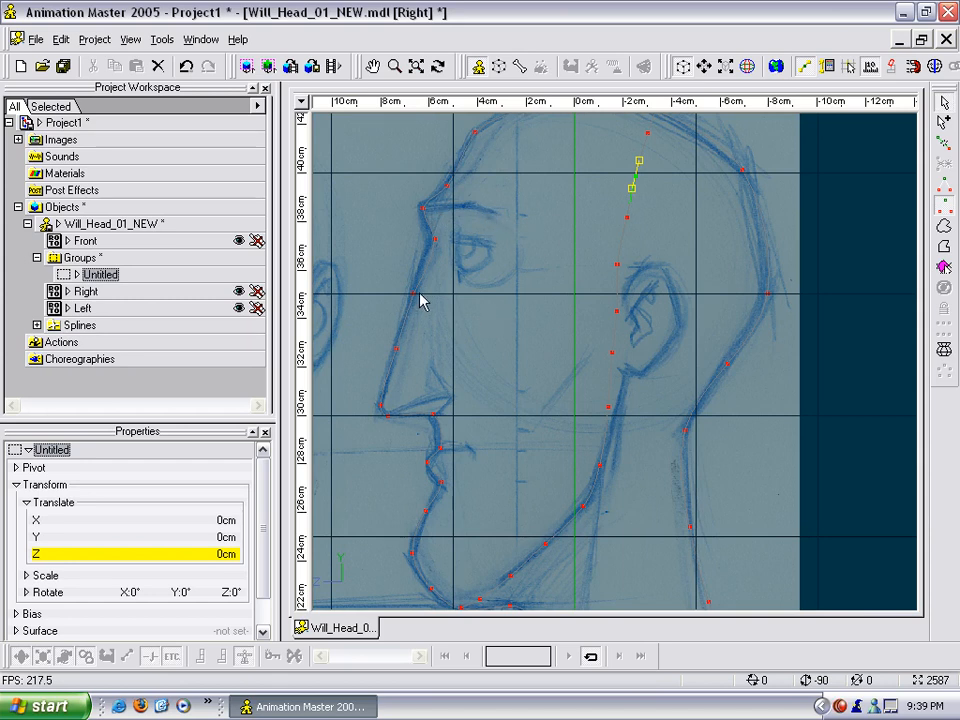
pyautogui.press('a')
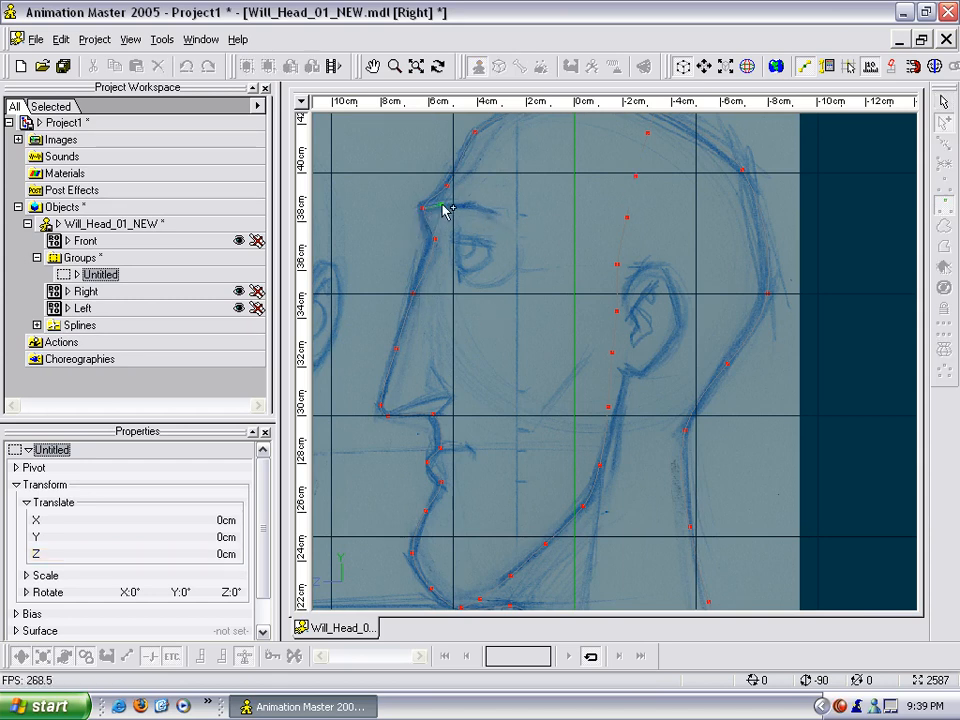
pyautogui.click(530, 242)
pyautogui.click(505, 300)
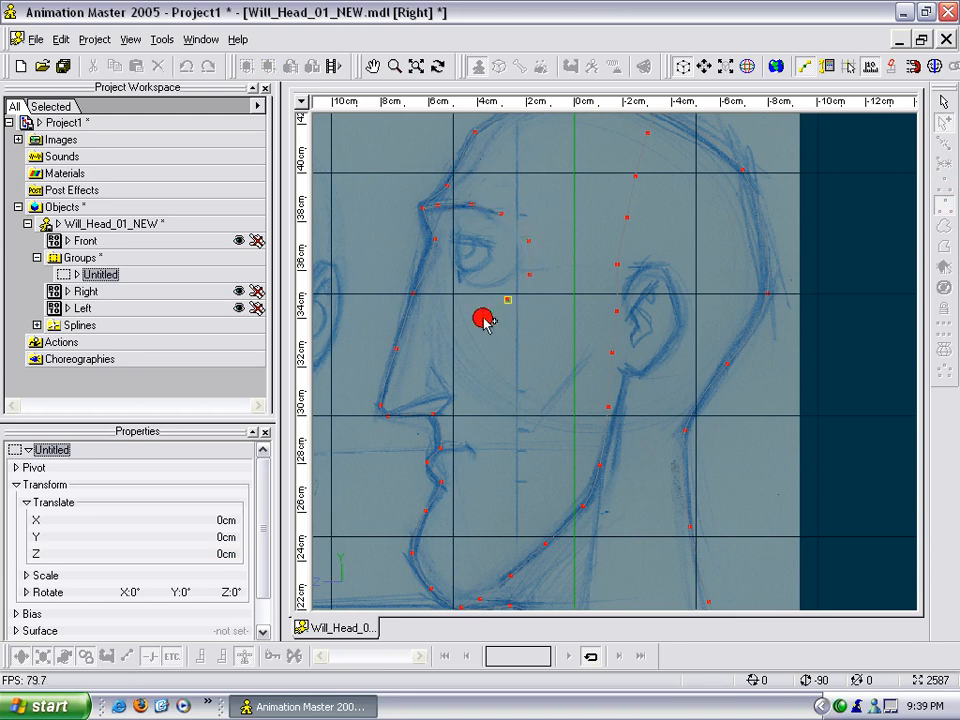
pyautogui.rightClick(437, 277)
pyautogui.press('t')
pyautogui.moveTo(436, 315); pyautogui.dragTo(501, 324)
# In the front view, move the eye socket spline's lower outer point sideways to the outer side of the eye
pyautogui.click(466, 266)
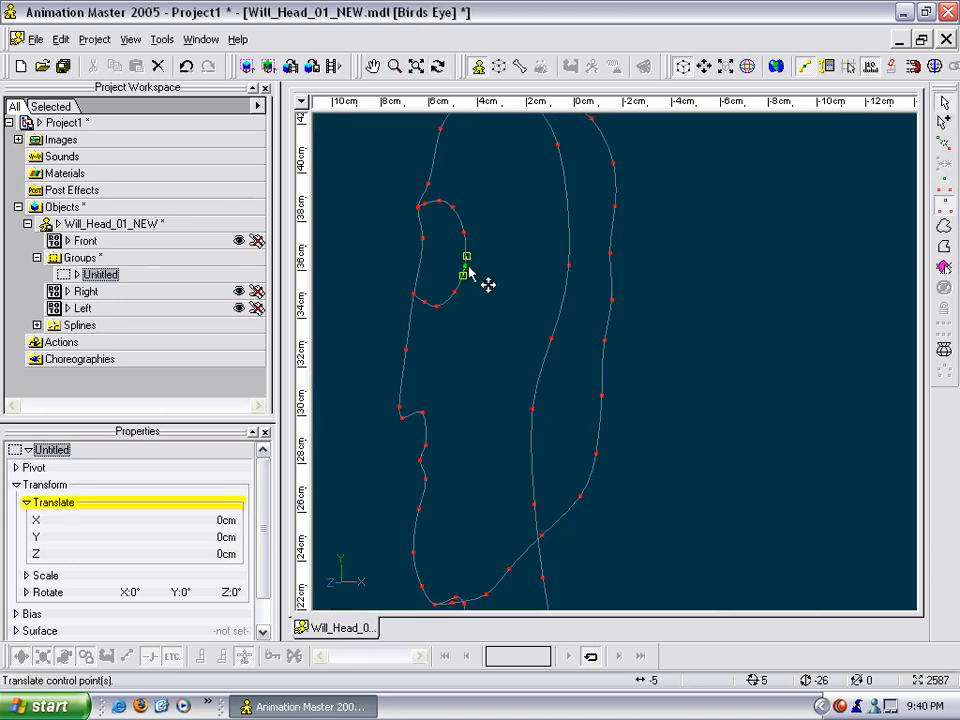
pyautogui.press('4')
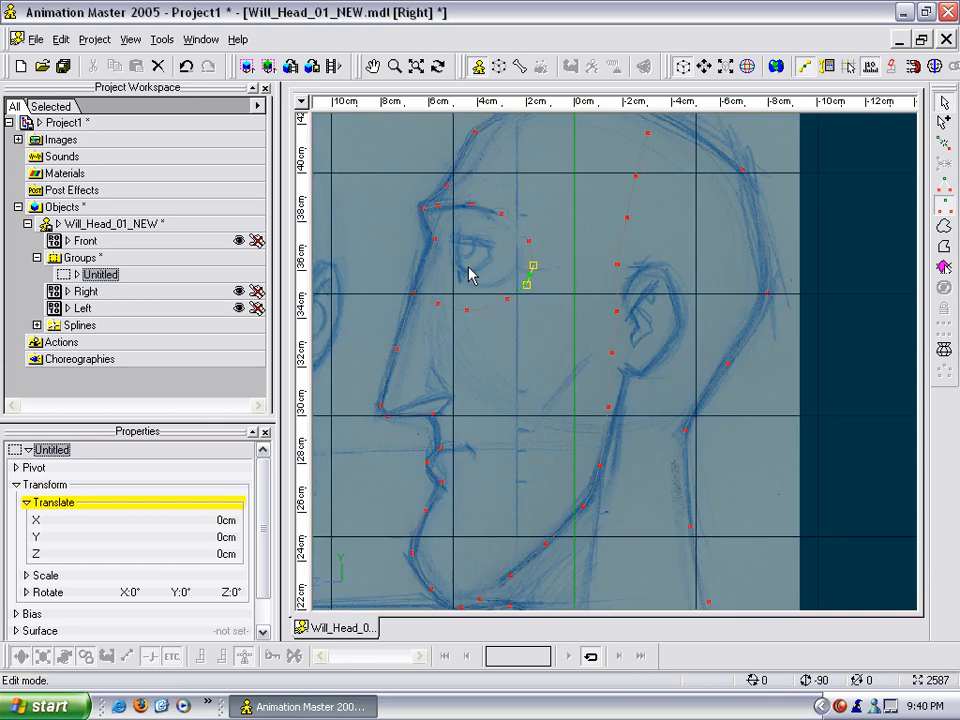
pyautogui.press('1')
pyautogui.scroll(2, 459, 323)
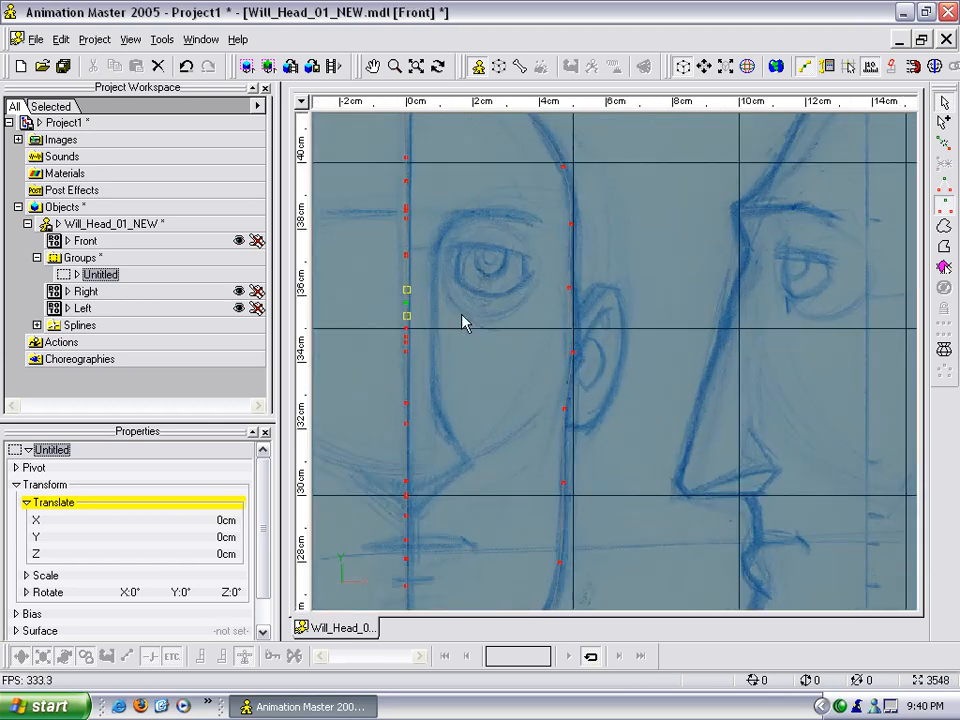
pyautogui.moveTo(408, 312); pyautogui.dragTo(555, 312)
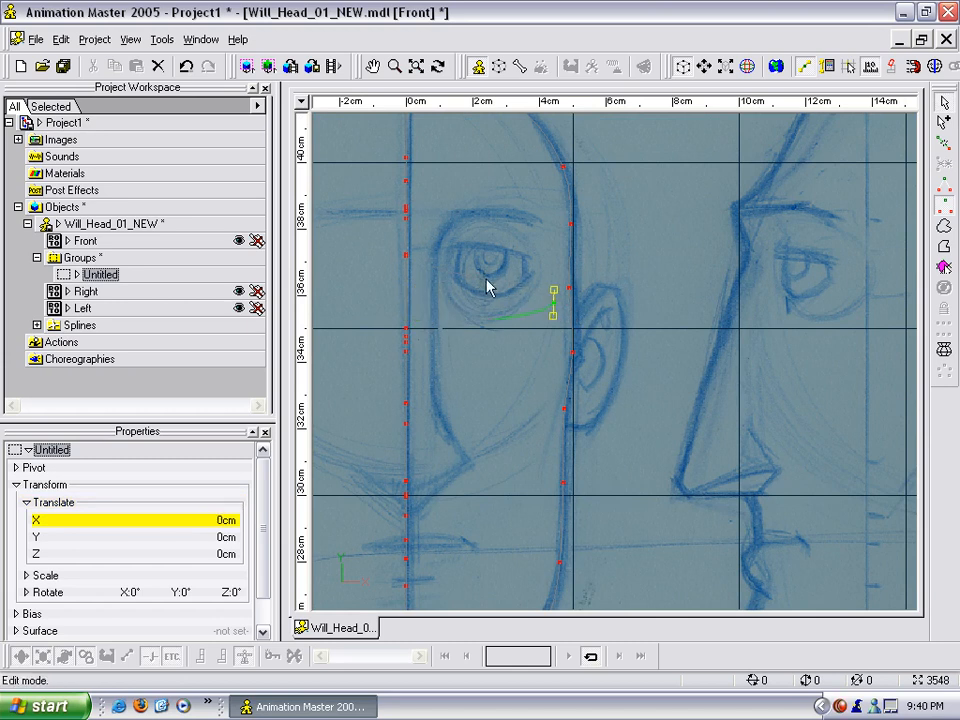
pyautogui.click(486, 262)
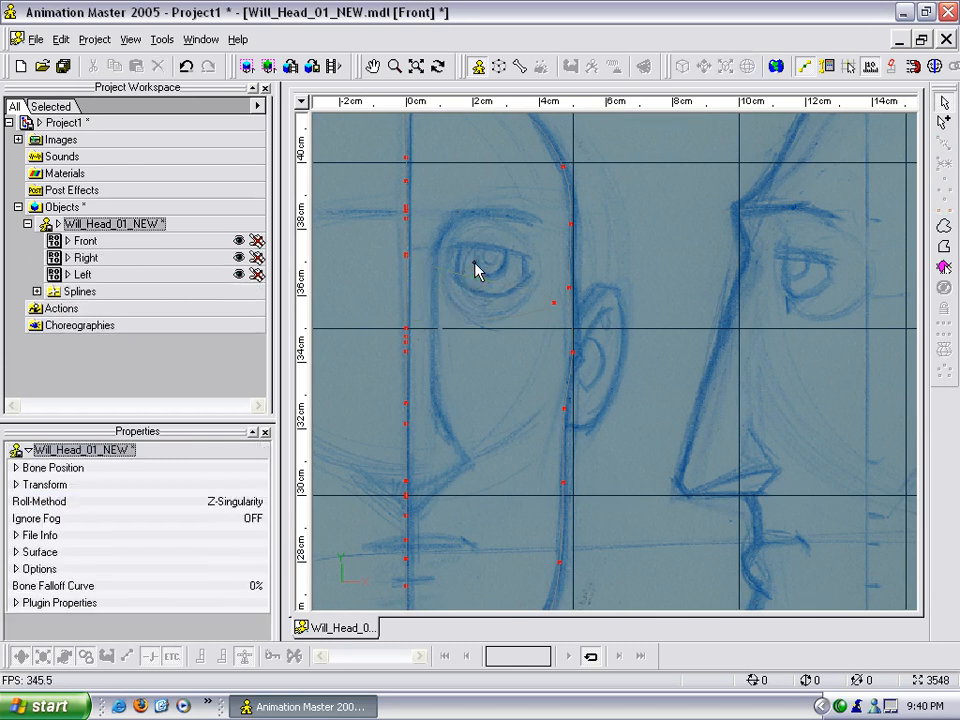
# Set the display colour of Objects to white in the appearance settings
pyautogui.click(162, 39)
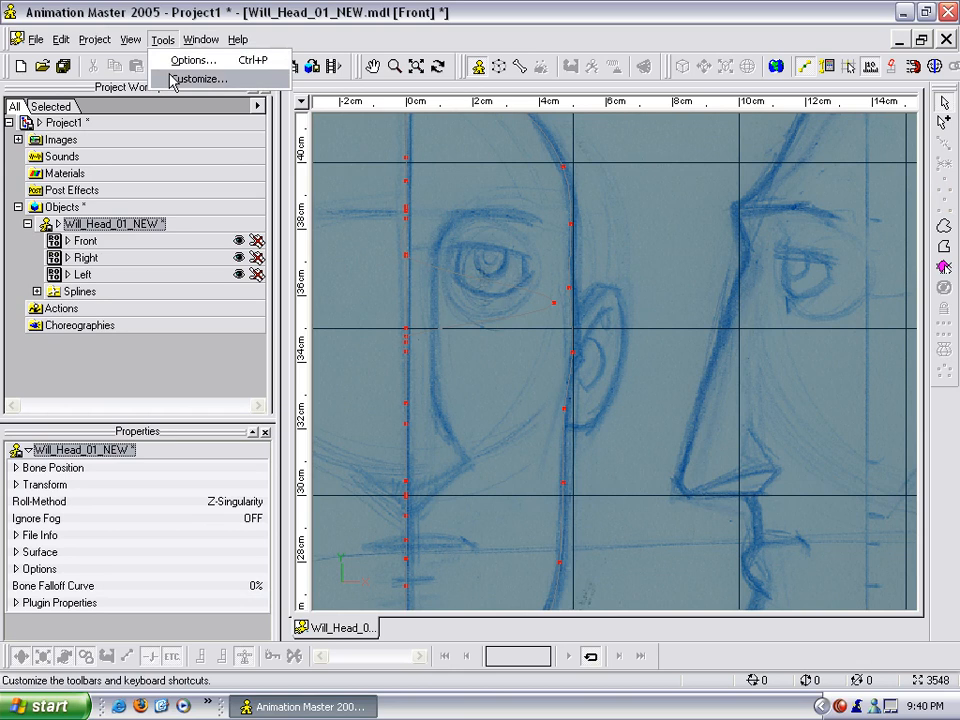
pyautogui.click(196, 78)
pyautogui.click(494, 481)
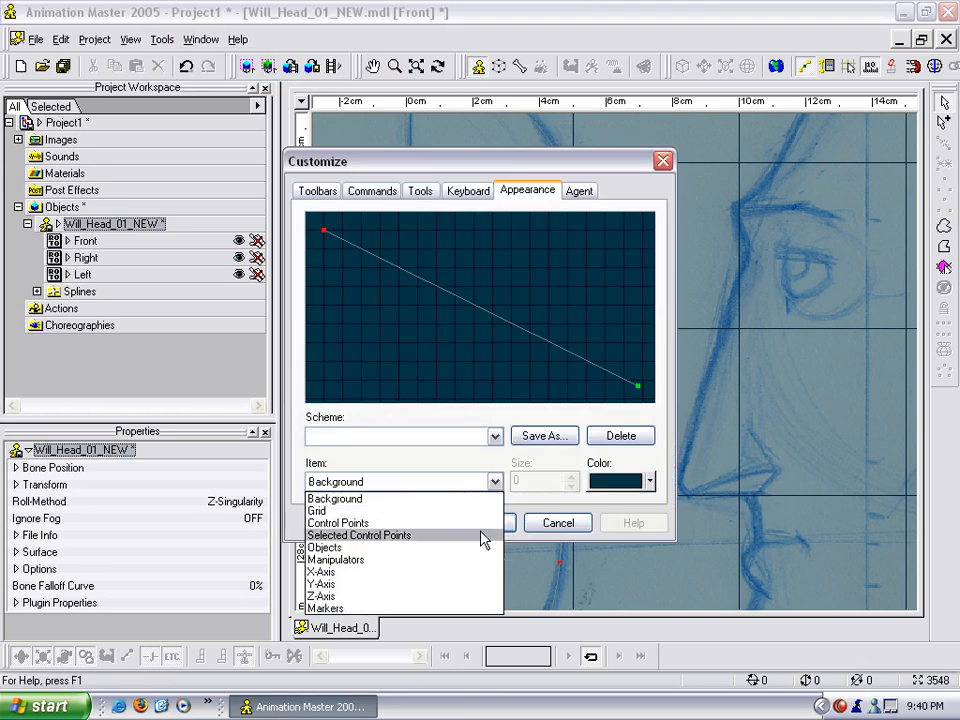
pyautogui.click(481, 546)
pyautogui.click(649, 481)
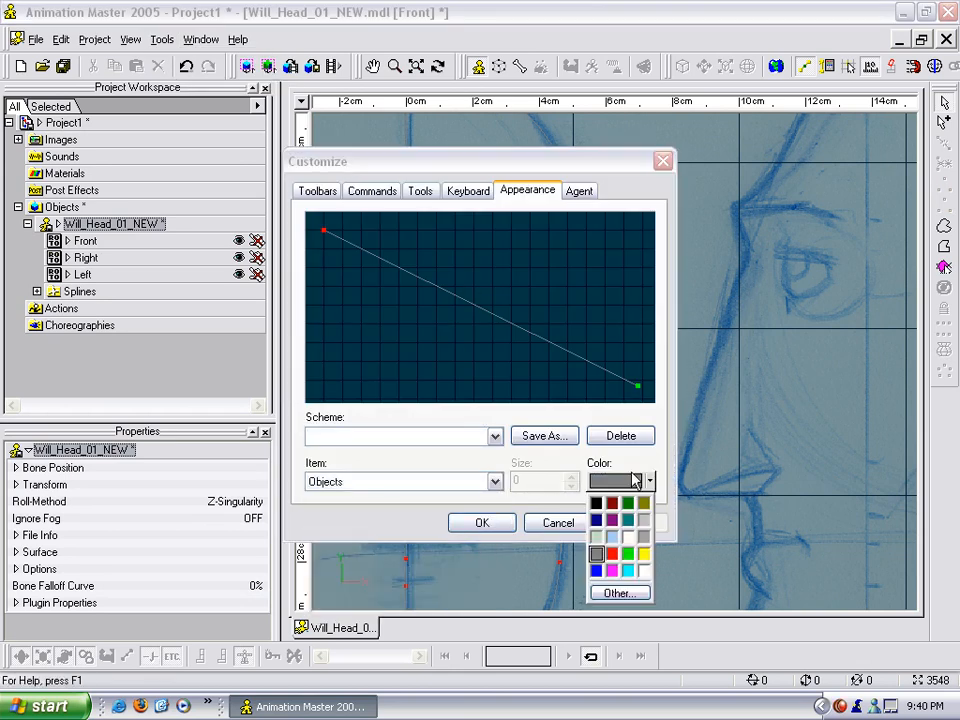
pyautogui.click(644, 569)
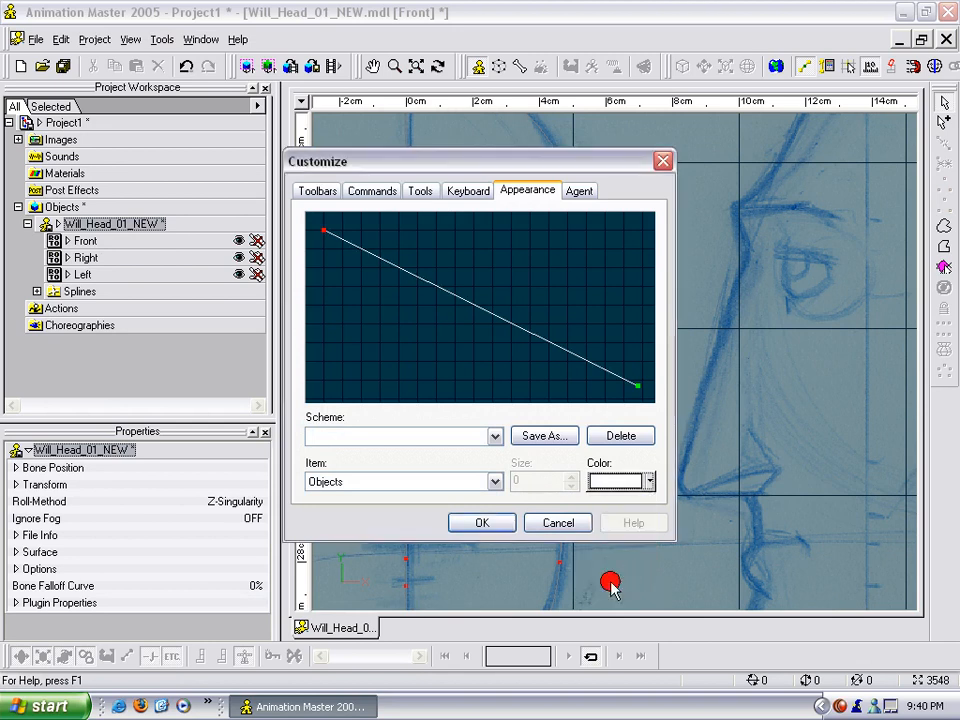
pyautogui.click(493, 528)
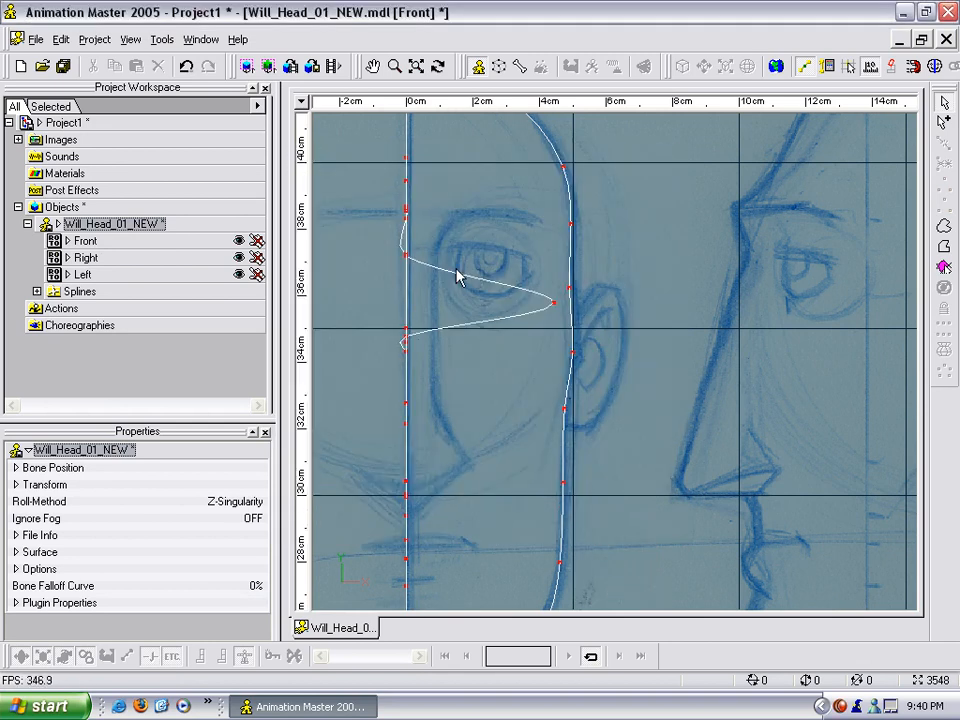
# In the front view, move the eye socket spline's upper points outward along the brow and around the eye's outer side
pyautogui.click(426, 266)
pyautogui.moveTo(426, 266); pyautogui.dragTo(563, 264)
pyautogui.moveTo(405, 214); pyautogui.dragTo(537, 217)
pyautogui.click(446, 207)
pyautogui.moveTo(410, 207); pyautogui.dragTo(529, 219)
pyautogui.click(431, 207)
# Move the eye socket spline's lower points outward to form a rounded curve beneath the eye
pyautogui.moveTo(557, 302); pyautogui.dragTo(548, 305)
pyautogui.click(459, 326)
pyautogui.moveTo(412, 333); pyautogui.dragTo(548, 302)
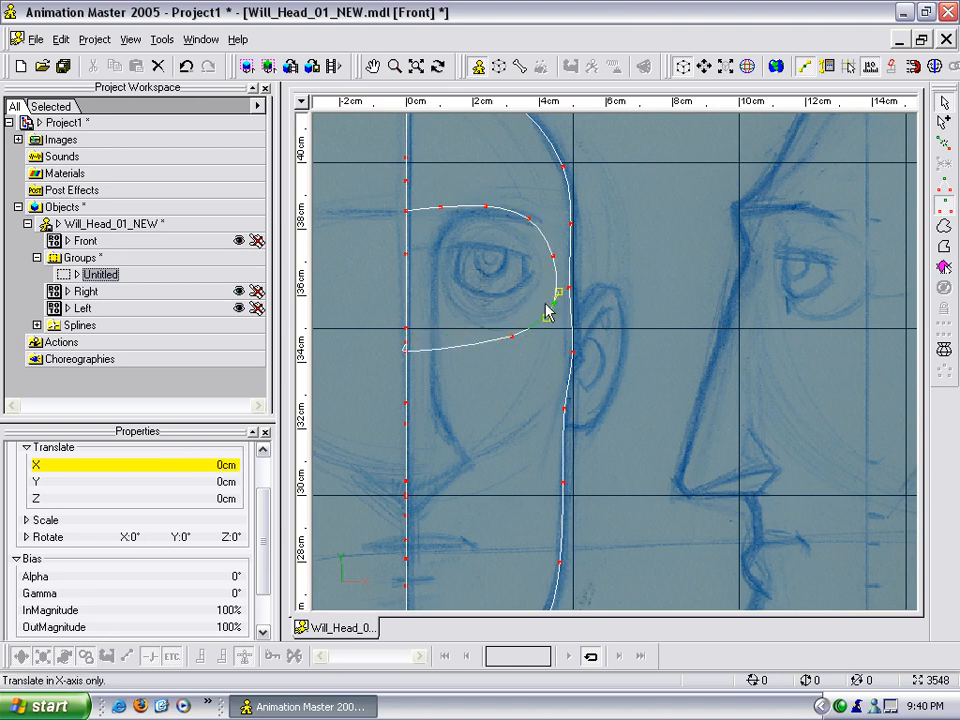
pyautogui.click(458, 340)
pyautogui.click(447, 350)
pyautogui.moveTo(407, 360); pyautogui.dragTo(530, 340)
pyautogui.click(442, 350)
pyautogui.moveTo(418, 347); pyautogui.dragTo(490, 357)
pyautogui.click(467, 340)
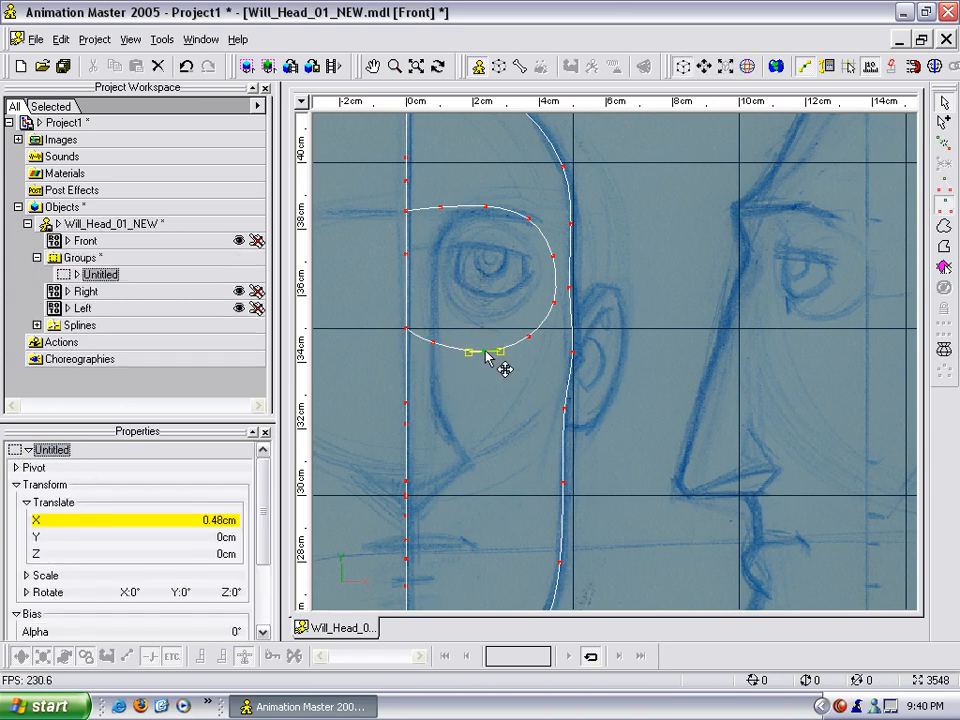
# In the top view, pull the eye socket spline's points nearest the nose forward
pyautogui.click(490, 327)
pyautogui.press('t')
pyautogui.moveTo(514, 317); pyautogui.dragTo(513, 430)
pyautogui.press('Escape')
pyautogui.click(519, 416)
pyautogui.press('t')
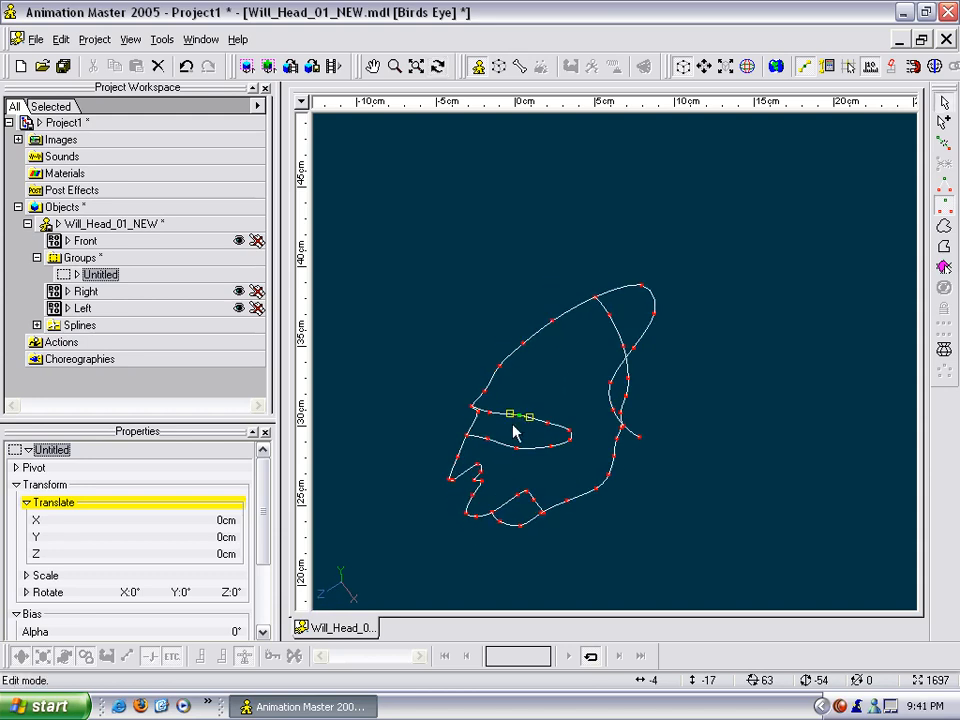
pyautogui.press('5')
pyautogui.moveTo(665, 521); pyautogui.dragTo(631, 381, button='middle')
pyautogui.scroll(4, 617, 375)
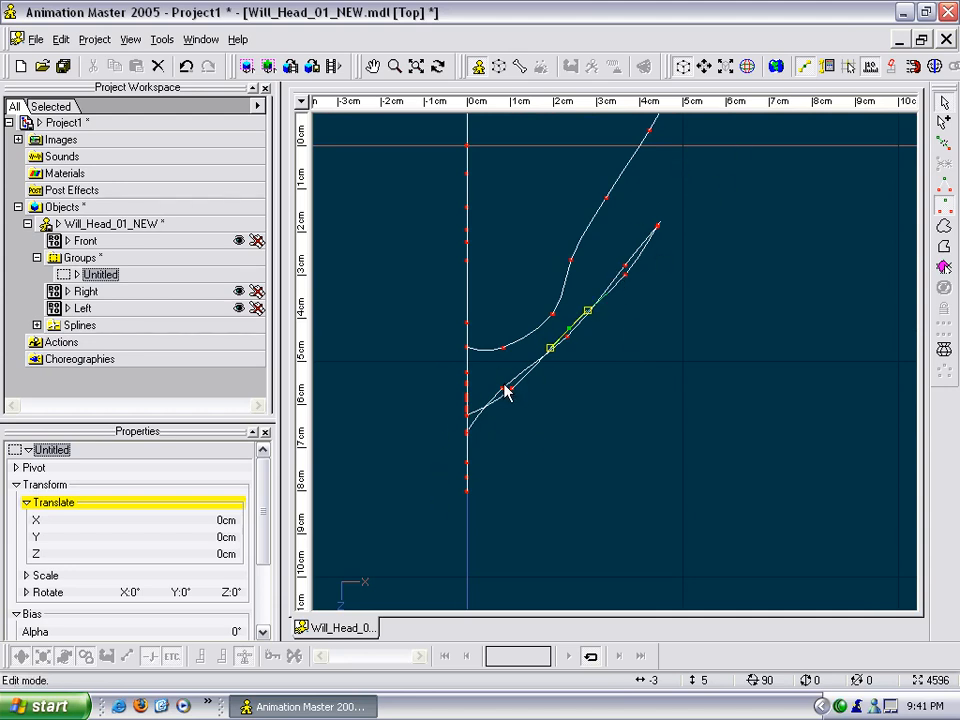
pyautogui.moveTo(505, 395); pyautogui.dragTo(525, 439)
pyautogui.moveTo(566, 334); pyautogui.dragTo(572, 409)
# Pull the remaining eye socket points forward in the top view so the spline curves around the face
pyautogui.click(625, 271)
pyautogui.moveTo(625, 271); pyautogui.dragTo(641, 355)
pyautogui.moveTo(570, 330); pyautogui.dragTo(590, 408)
pyautogui.moveTo(513, 390); pyautogui.dragTo(570, 410)
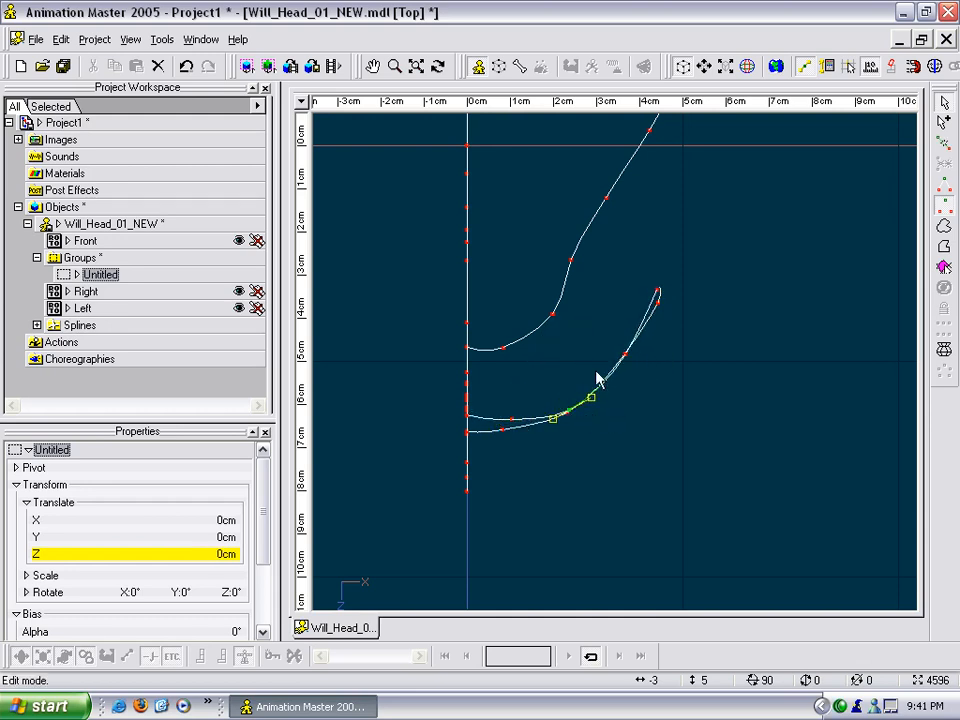
pyautogui.moveTo(630, 362); pyautogui.dragTo(630, 428)
# In the bird's eye view, adjust the depth of the eye socket spline's outer points
pyautogui.press('t')
pyautogui.click(634, 439)
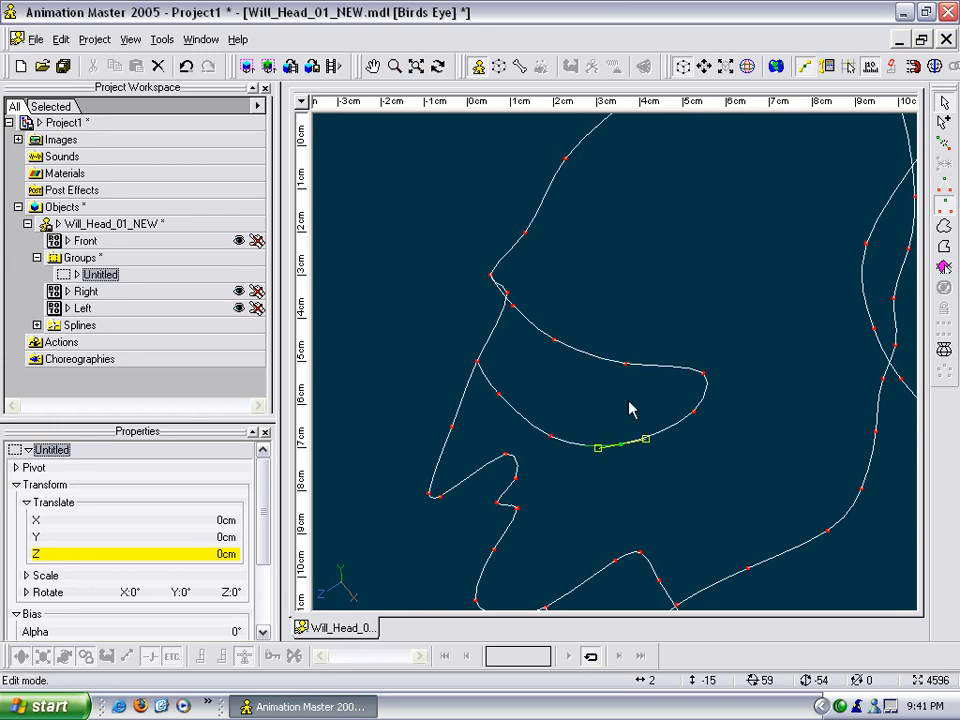
pyautogui.moveTo(626, 366); pyautogui.dragTo(619, 369)
pyautogui.moveTo(704, 374); pyautogui.dragTo(682, 419)
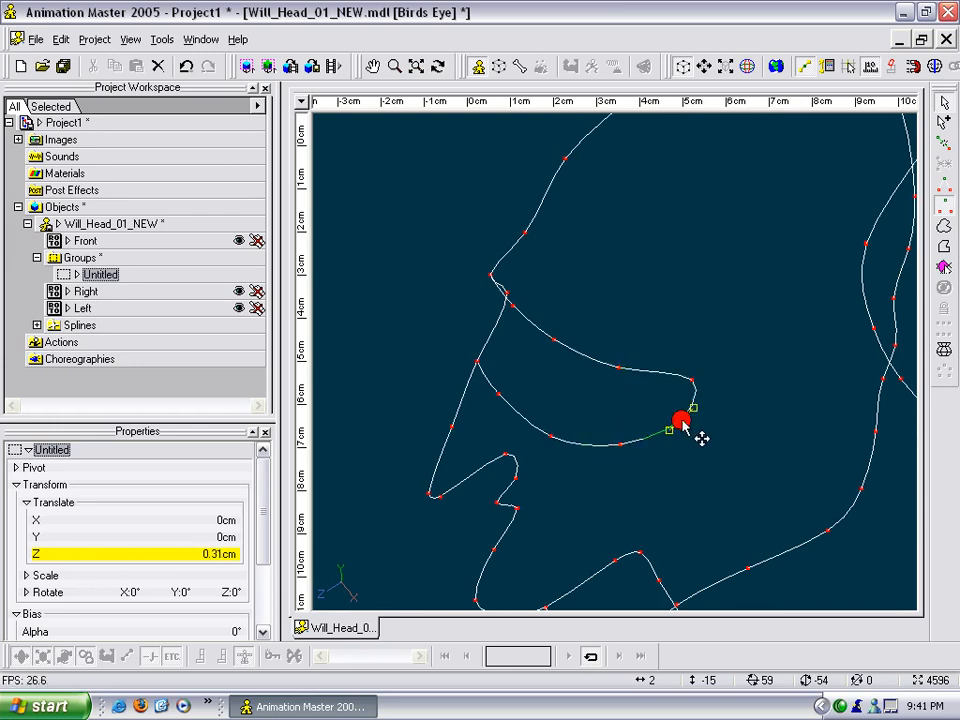
# In the right view, move the eye socket's outer, brow and lower points back to round the loop around the sketched eye
pyautogui.press('4')
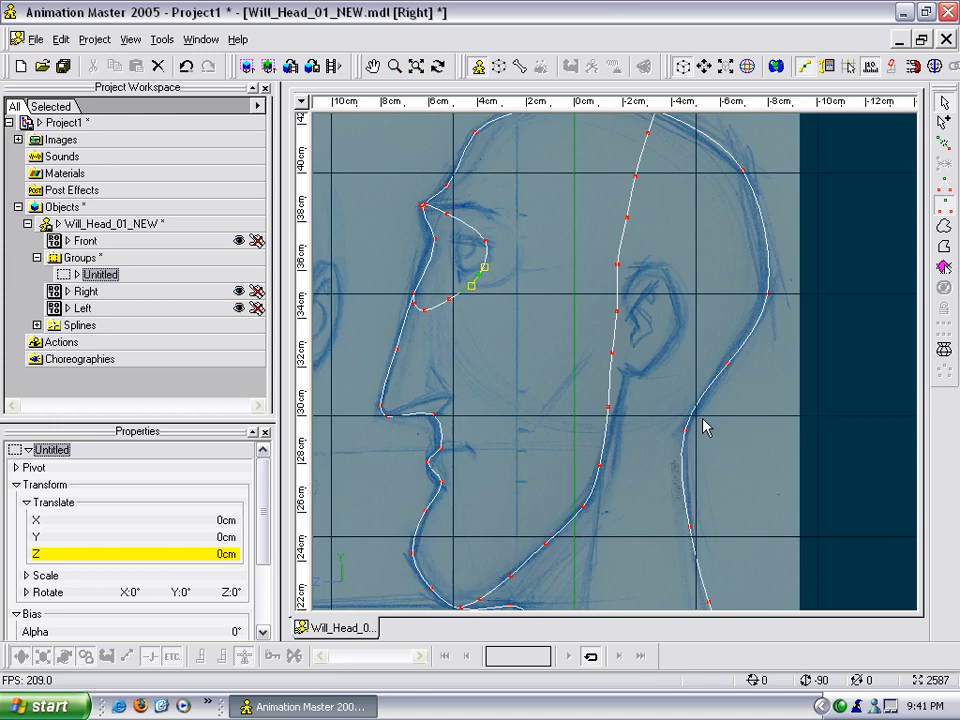
pyautogui.moveTo(487, 244); pyautogui.dragTo(525, 242)
pyautogui.moveTo(482, 275); pyautogui.dragTo(515, 274)
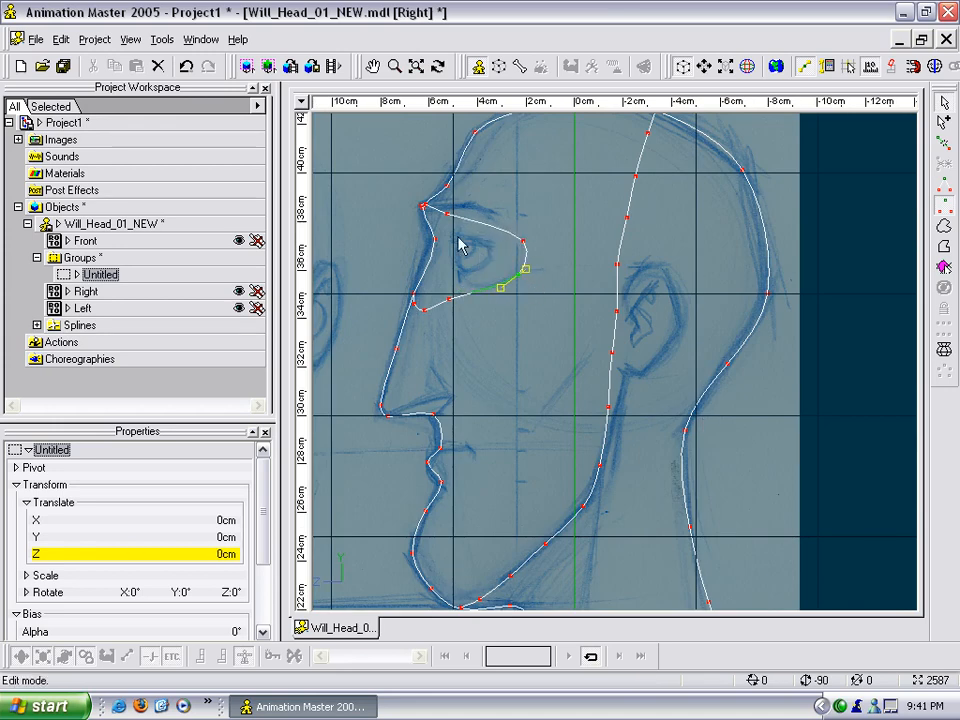
pyautogui.moveTo(448, 214); pyautogui.dragTo(465, 214)
pyautogui.moveTo(448, 299)
pyautogui.mouseDown()
pyautogui.moveTo(491, 303)
pyautogui.moveTo(421, 301)
pyautogui.moveTo(446, 317)
pyautogui.moveTo(431, 310)
pyautogui.moveTo(462, 318)
pyautogui.moveTo(480, 305)
pyautogui.moveTo(474, 298)
pyautogui.moveTo(452, 310)
pyautogui.mouseUp()
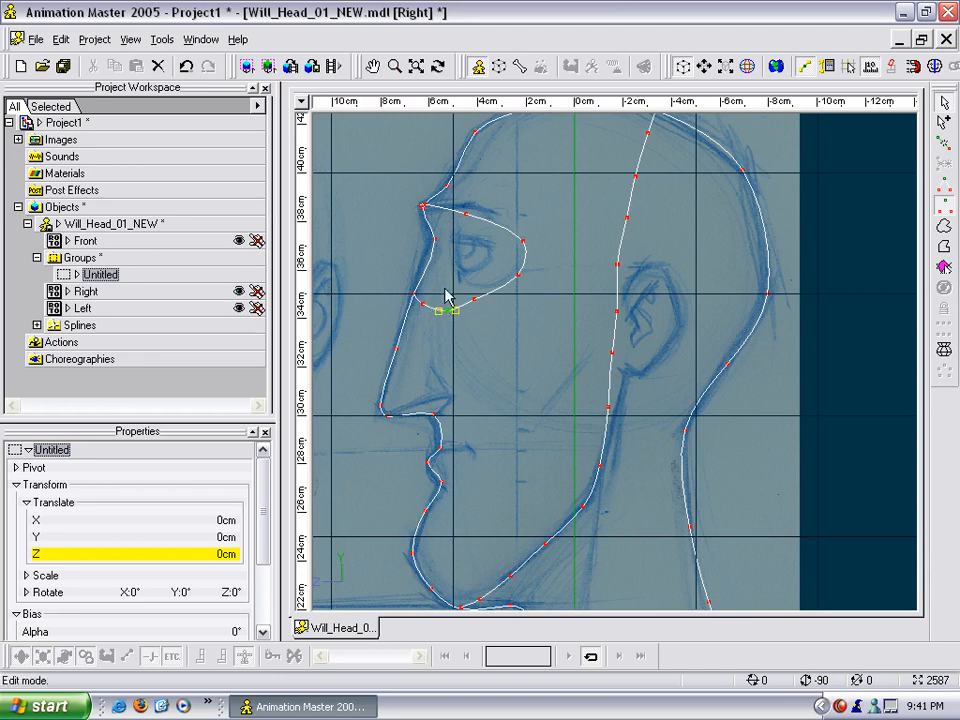
pyautogui.moveTo(448, 314); pyautogui.dragTo(468, 299)
# Examine the reshaped eye socket spline and the whole head in the bird's eye view
pyautogui.moveTo(518, 275)
pyautogui.mouseDown()
pyautogui.moveTo(510, 277)
pyautogui.moveTo(536, 306)
pyautogui.moveTo(510, 354)
pyautogui.moveTo(498, 336)
pyautogui.mouseUp()
pyautogui.press('t')
pyautogui.moveTo(436, 302); pyautogui.dragTo(422, 236, button='middle')
pyautogui.click(484, 236)
pyautogui.click(516, 223)
pyautogui.moveTo(497, 266); pyautogui.dragTo(516, 287, button='middle')
pyautogui.press('m')
pyautogui.moveTo(465, 268); pyautogui.dragTo(501, 276)
pyautogui.scroll(-5, 495, 283)
# Save the model under the new file name Will_Head_02_NEW.mdl
pyautogui.click(428, 228)
pyautogui.rightClick(427, 229)
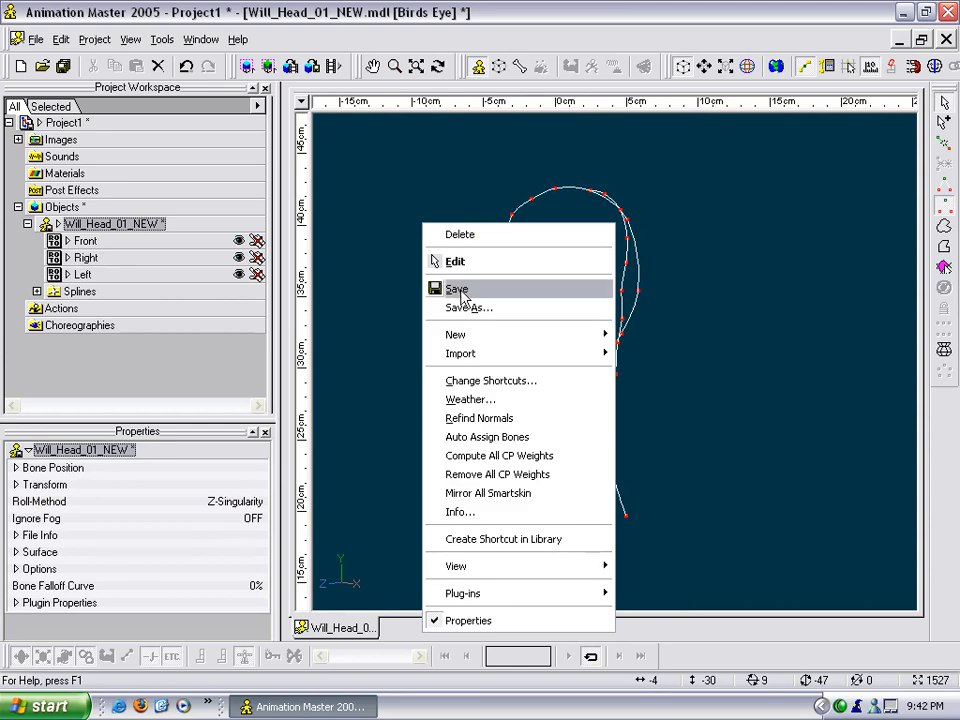
pyautogui.click(463, 308)
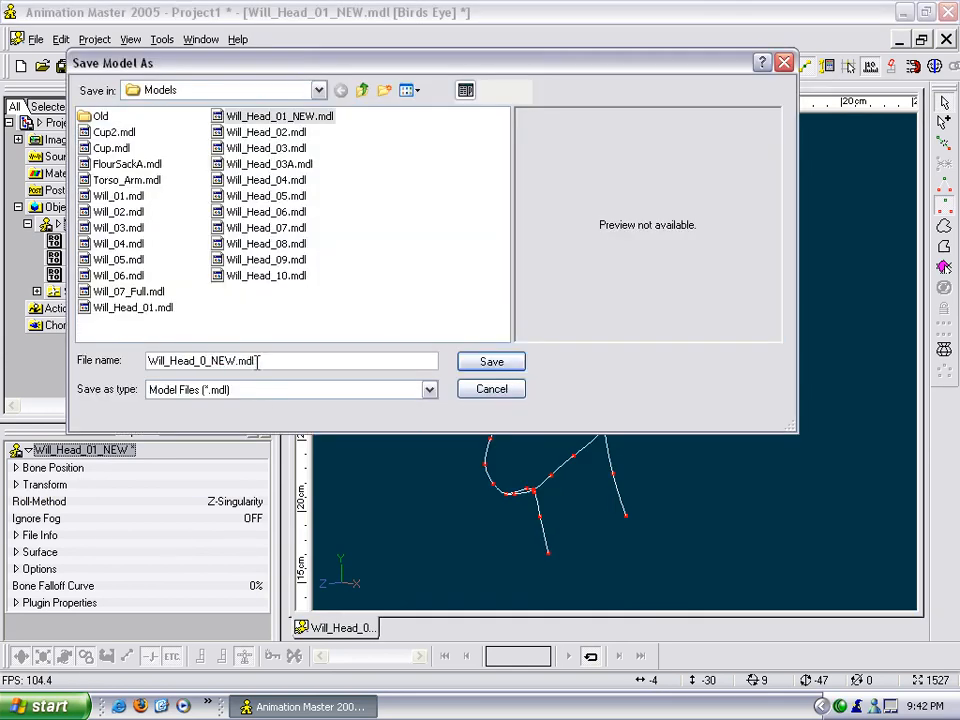
pyautogui.press('Return')
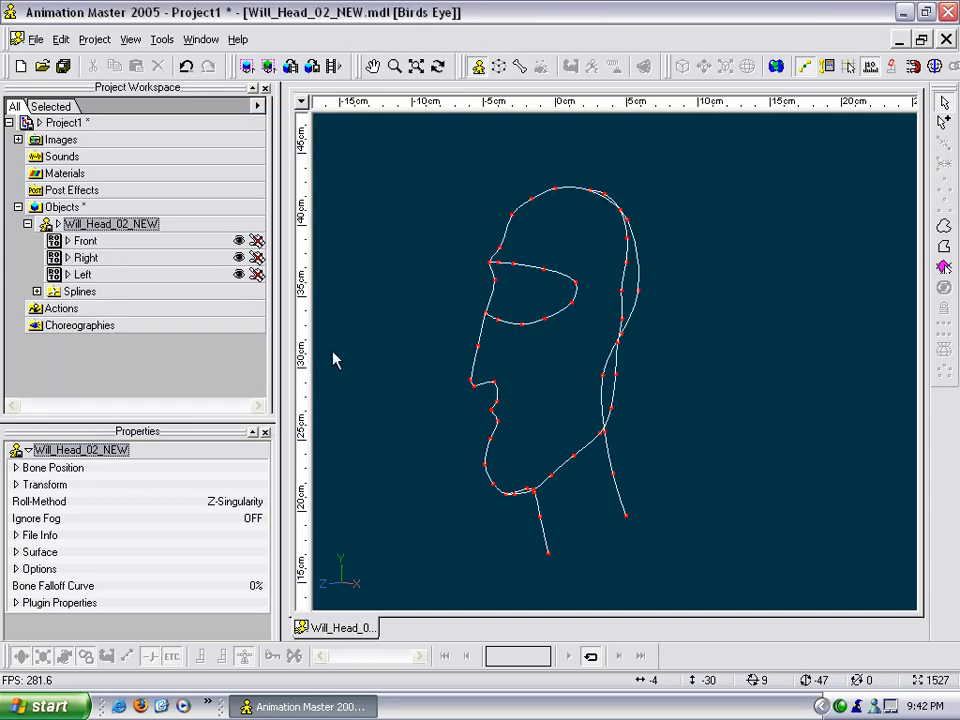
# Inspect the eye socket spline up close in 3D and the nose and mouth profile against the right view sketch
pyautogui.moveTo(647, 357); pyautogui.dragTo(711, 449, button='middle')
pyautogui.scroll(6, 655, 349)
pyautogui.click(566, 381)
pyautogui.press('t')
pyautogui.moveTo(566, 386); pyautogui.dragTo(588, 405)
pyautogui.scroll(-3, 591, 404)
pyautogui.scroll(3, 589, 368)
pyautogui.moveTo(591, 404); pyautogui.dragTo(606, 362, button='middle')
pyautogui.press('Escape')
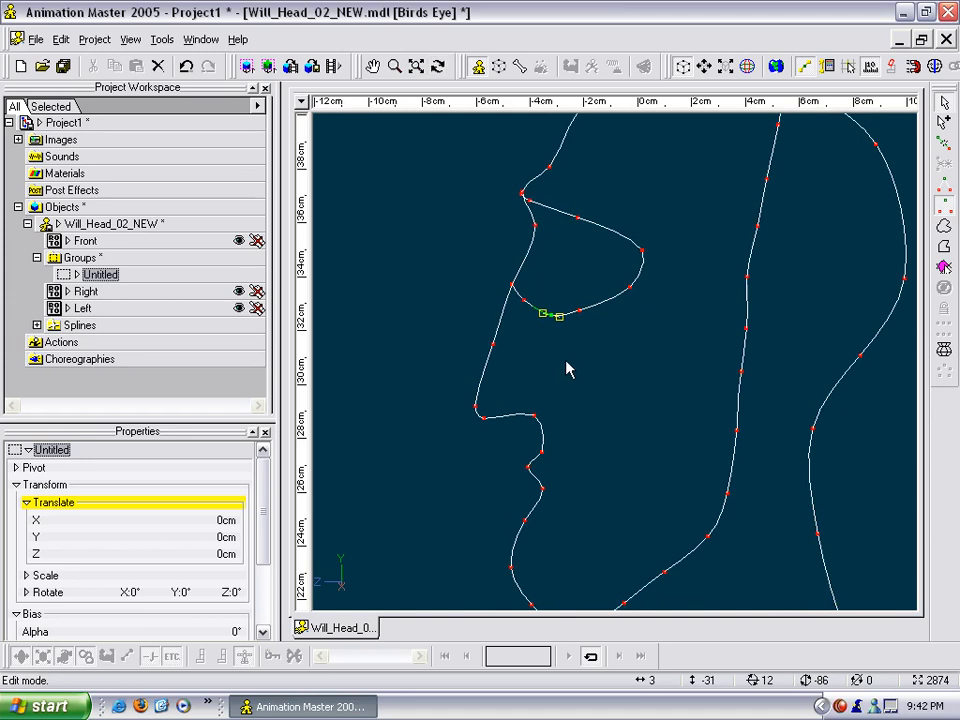
pyautogui.press('KP_6')
pyautogui.scroll(-1, 549, 422)
pyautogui.moveTo(549, 422)
pyautogui.mouseDown(button='middle')
pyautogui.moveTo(579, 352)
pyautogui.moveTo(590, 376)
pyautogui.moveTo(570, 364)
pyautogui.moveTo(582, 335)
pyautogui.mouseUp(button='middle')
pyautogui.scroll(4, 579, 352)
pyautogui.scroll(-2, 579, 352)
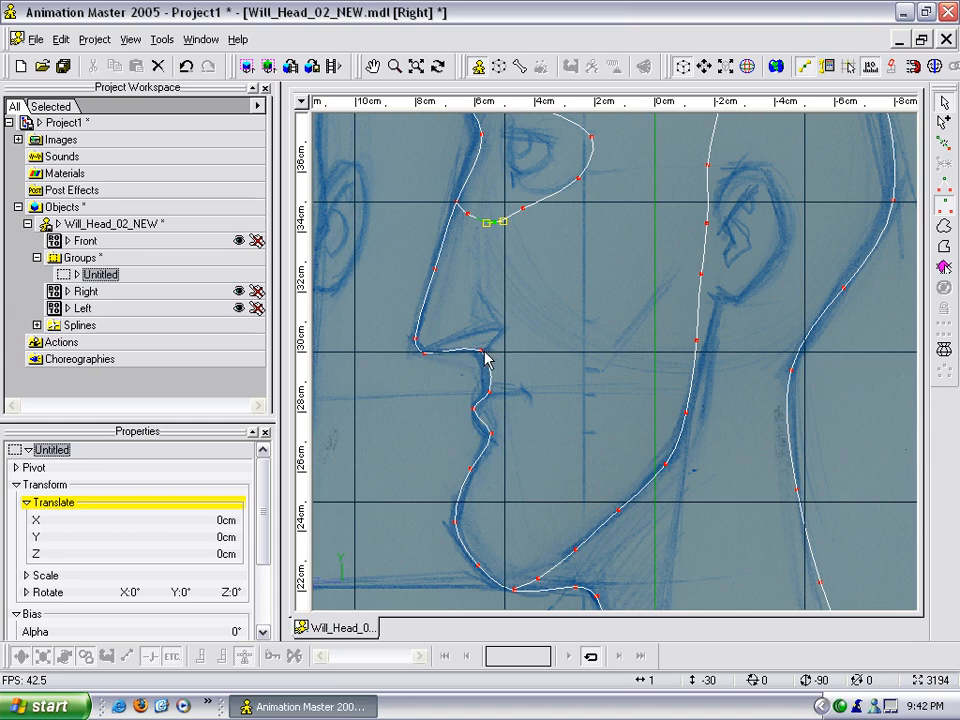
# Trace the side of the nose in the right view with a spline from the nose bridge round the nostril wing to the nose base
pyautogui.click(444, 280)
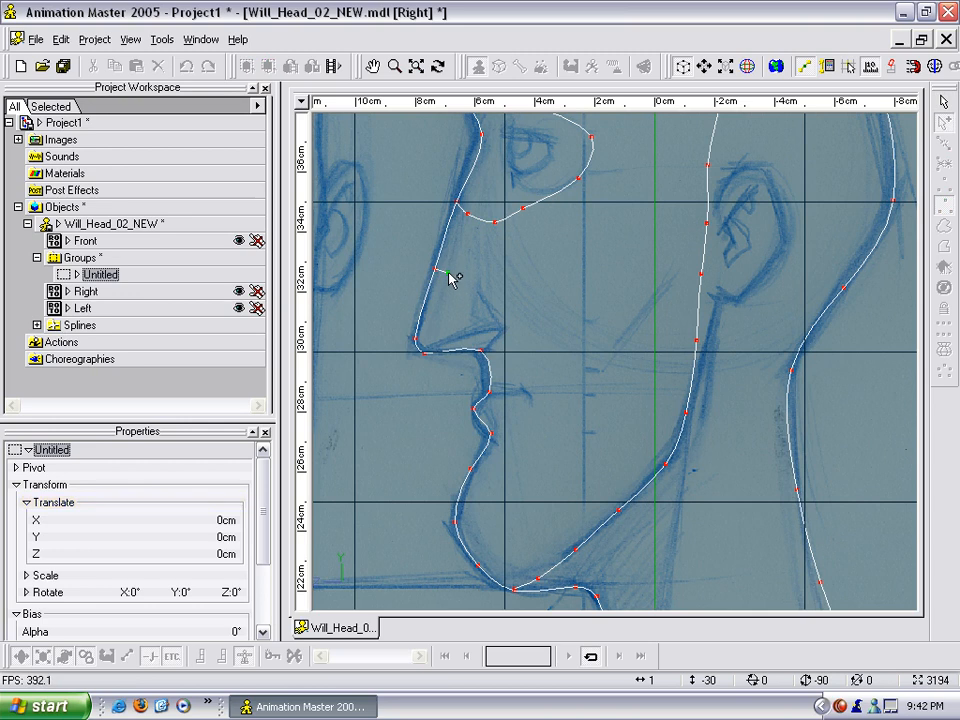
pyautogui.click(445, 273)
pyautogui.click(468, 297)
pyautogui.click(499, 321)
pyautogui.click(503, 357)
pyautogui.click(484, 352)
pyautogui.click(500, 323)
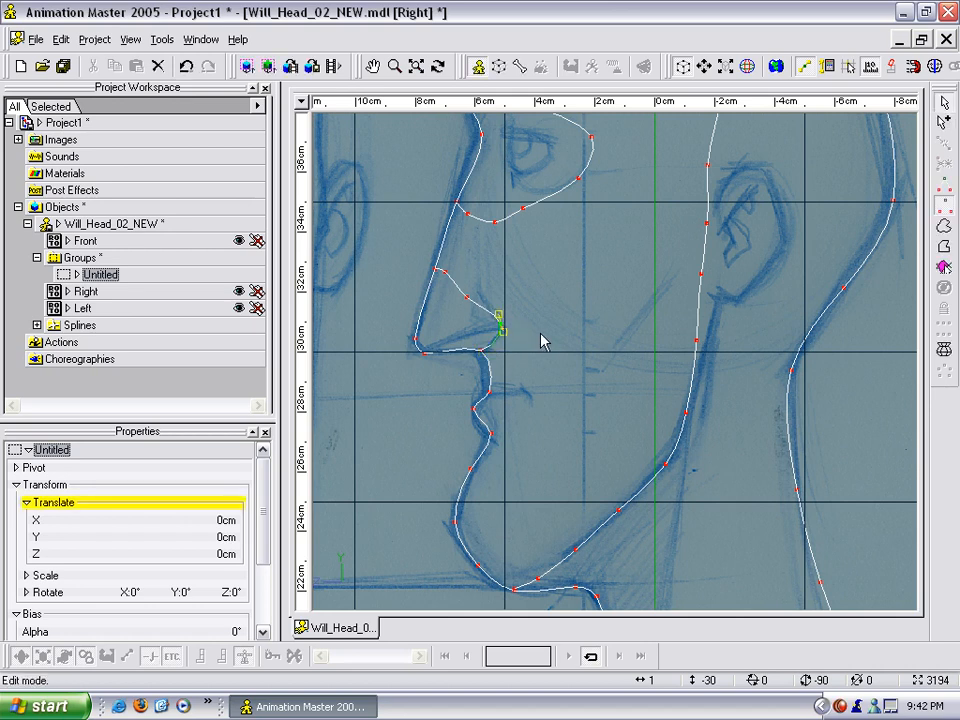
# In the front view, move the nostril wing's points sideways onto the sketched nose outline and check the curve in 3D
pyautogui.press('1')
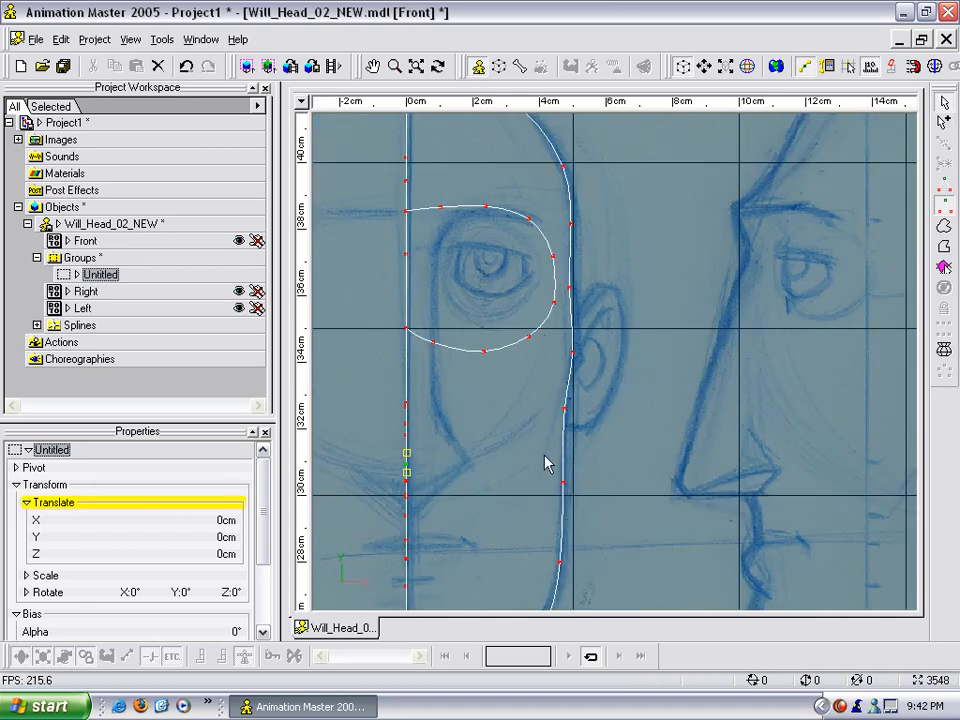
pyautogui.moveTo(543, 434); pyautogui.dragTo(541, 430, button='middle')
pyautogui.moveTo(390, 431); pyautogui.dragTo(412, 441)
pyautogui.click(417, 441)
pyautogui.click(434, 448)
pyautogui.press('t')
pyautogui.moveTo(465, 459); pyautogui.dragTo(427, 420)
pyautogui.scroll(2, 444, 425)
pyautogui.press('t')
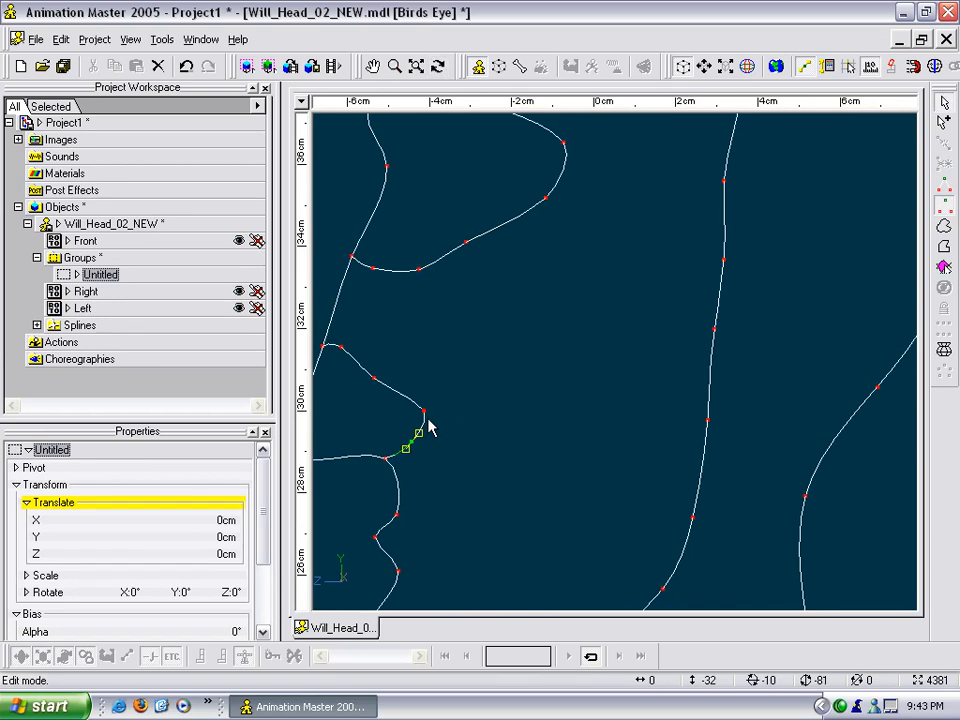
# Insert an extra control point at the back of the nostril wing and shape the curve to the right view sketch
pyautogui.press('4')
pyautogui.scroll(4, 460, 368)
pyautogui.moveTo(438, 382); pyautogui.dragTo(555, 420, button='middle')
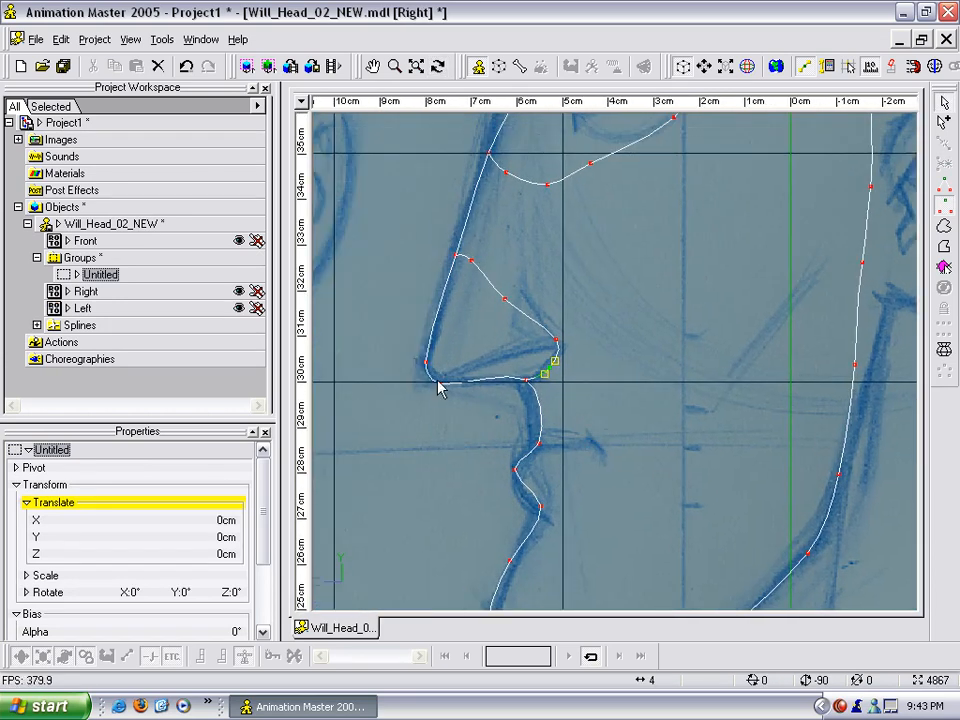
pyautogui.click(541, 327)
pyautogui.press('y')
pyautogui.click(557, 344)
pyautogui.moveTo(558, 345)
pyautogui.mouseDown()
pyautogui.moveTo(534, 375)
pyautogui.moveTo(555, 351)
pyautogui.moveTo(544, 326)
pyautogui.moveTo(554, 358)
pyautogui.moveTo(547, 332)
pyautogui.mouseUp()
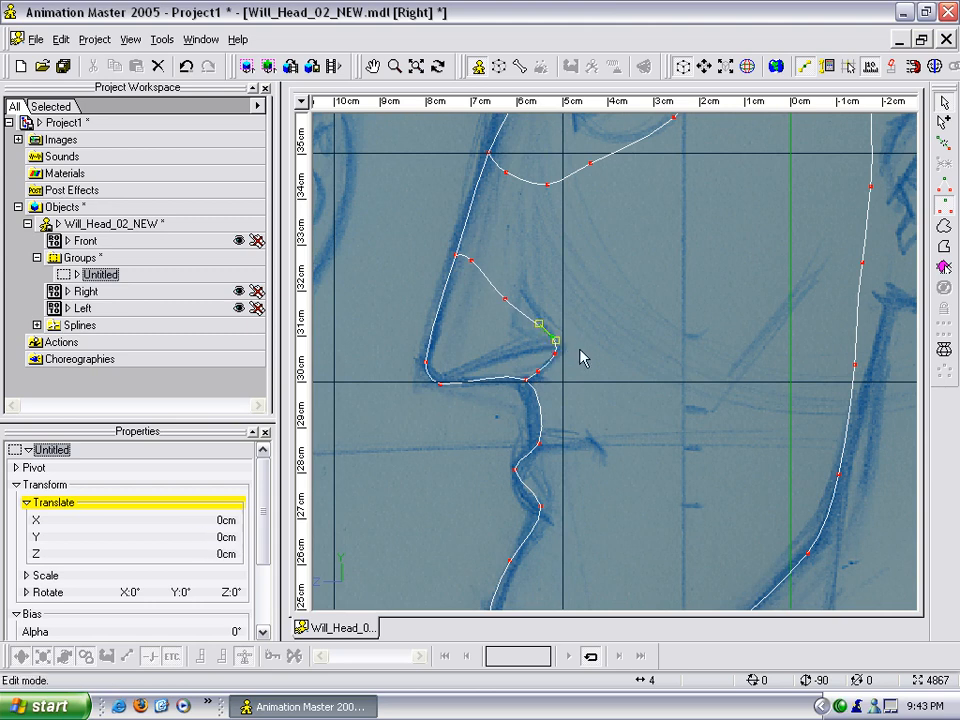
# Reposition the nostril wing's new point in the front view so the curve follows the sketched nostril
pyautogui.press('t')
pyautogui.moveTo(619, 350); pyautogui.dragTo(656, 355)
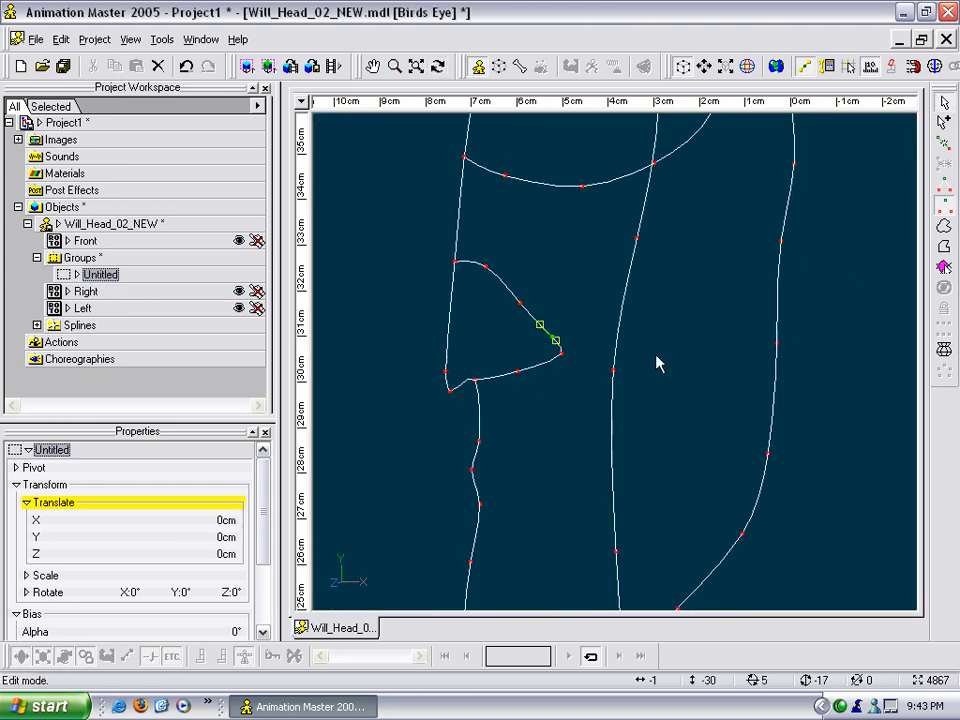
pyautogui.press('1')
pyautogui.moveTo(449, 429); pyautogui.dragTo(444, 429)
pyautogui.moveTo(442, 419); pyautogui.dragTo(385, 456)
pyautogui.click(377, 454)
pyautogui.click(432, 453)
# Examine the nostril wing spline up close and against the whole head in the bird's eye view
pyautogui.press('t')
pyautogui.keyDown('ctrl'); pyautogui.moveTo(479, 454); pyautogui.dragTo(601, 390, button='right'); pyautogui.keyUp('ctrl')
pyautogui.moveTo(601, 389)
pyautogui.mouseDown()
pyautogui.moveTo(589, 332)
pyautogui.moveTo(595, 377)
pyautogui.mouseUp()
pyautogui.scroll(5, 596, 378)
pyautogui.moveTo(581, 414); pyautogui.dragTo(581, 397, button='middle')
pyautogui.scroll(2, 581, 397)
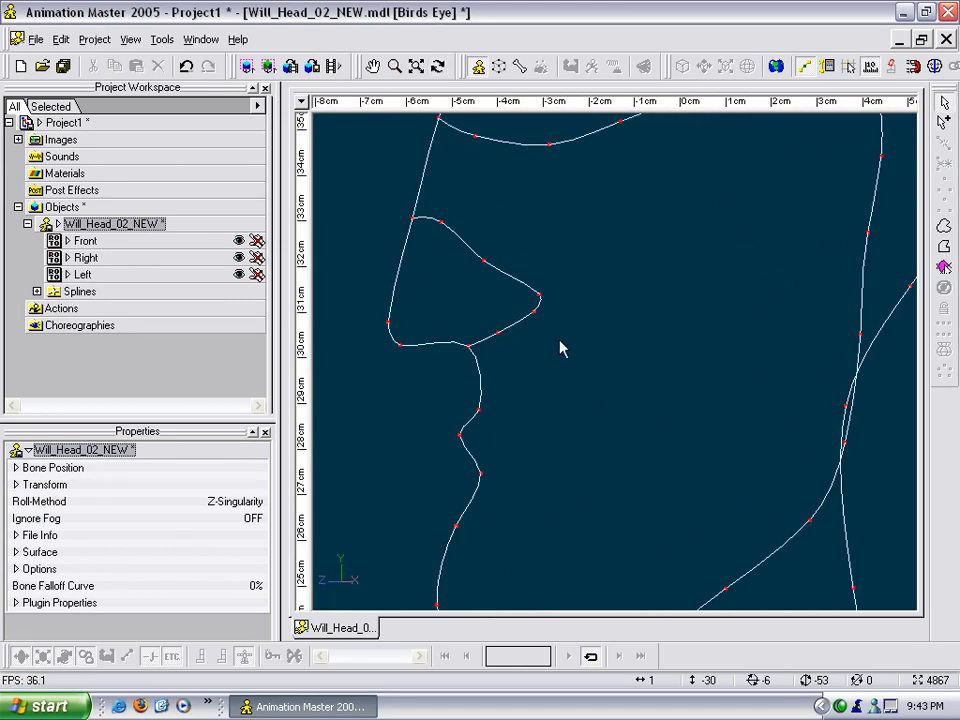
pyautogui.click(535, 310)
pyautogui.press('t')
pyautogui.moveTo(536, 314)
pyautogui.mouseDown()
pyautogui.moveTo(490, 371)
pyautogui.moveTo(578, 336)
pyautogui.moveTo(525, 323)
pyautogui.moveTo(537, 322)
pyautogui.mouseUp()
pyautogui.scroll(-4, 539, 297)
pyautogui.moveTo(568, 250); pyautogui.dragTo(560, 363, button='middle')
pyautogui.press('t')
pyautogui.moveTo(581, 334); pyautogui.dragTo(572, 326)
pyautogui.scroll(-5, 572, 326)
pyautogui.moveTo(585, 338); pyautogui.dragTo(547, 263, button='middle')
pyautogui.press('t')
pyautogui.keyDown('ctrl'); pyautogui.moveTo(566, 325); pyautogui.dragTo(538, 330, button='right'); pyautogui.keyUp('ctrl')
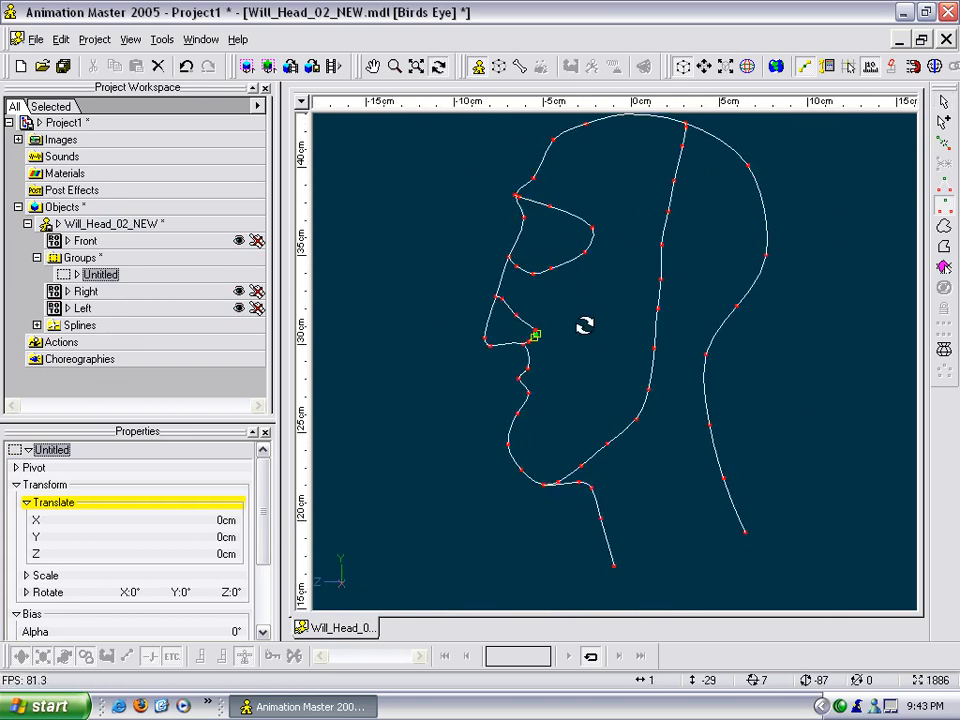
pyautogui.scroll(5, 581, 343)
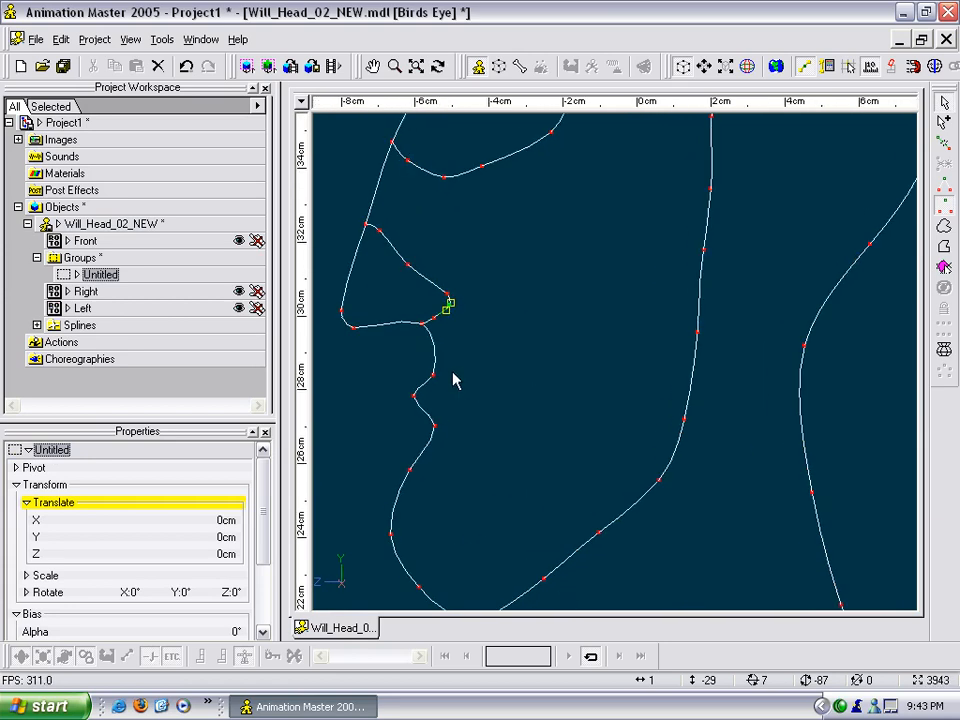
# Add a control point to the lower lip section of the profile in the right view and move it onto the sketched lip
pyautogui.press('4')
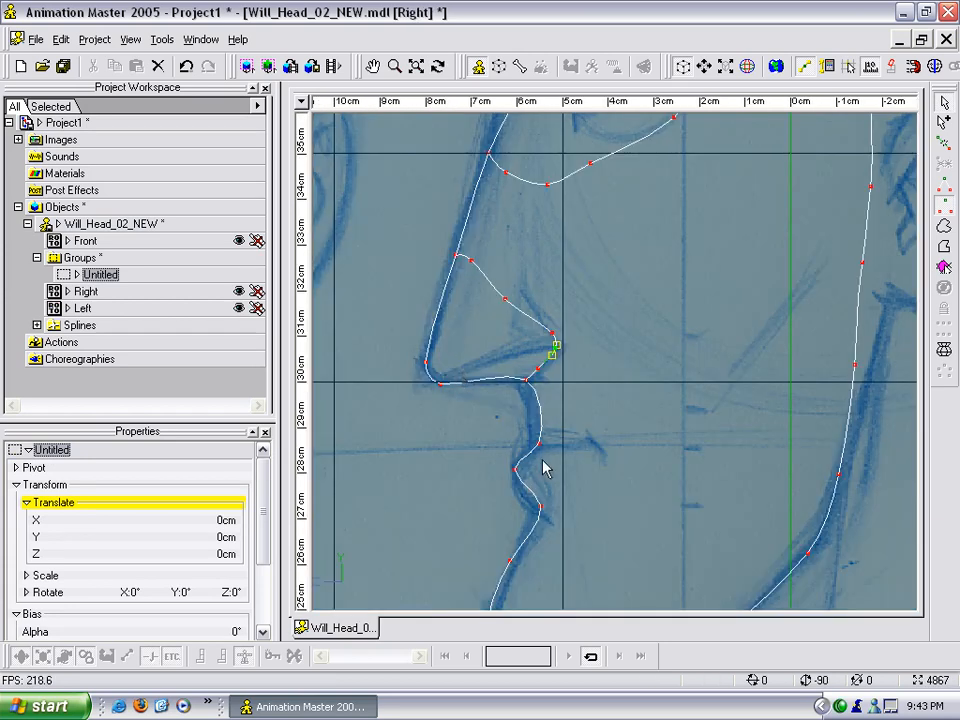
pyautogui.scroll(4, 545, 468)
pyautogui.moveTo(549, 450); pyautogui.dragTo(569, 382, button='middle')
pyautogui.click(518, 416)
pyautogui.scroll(2, 591, 376)
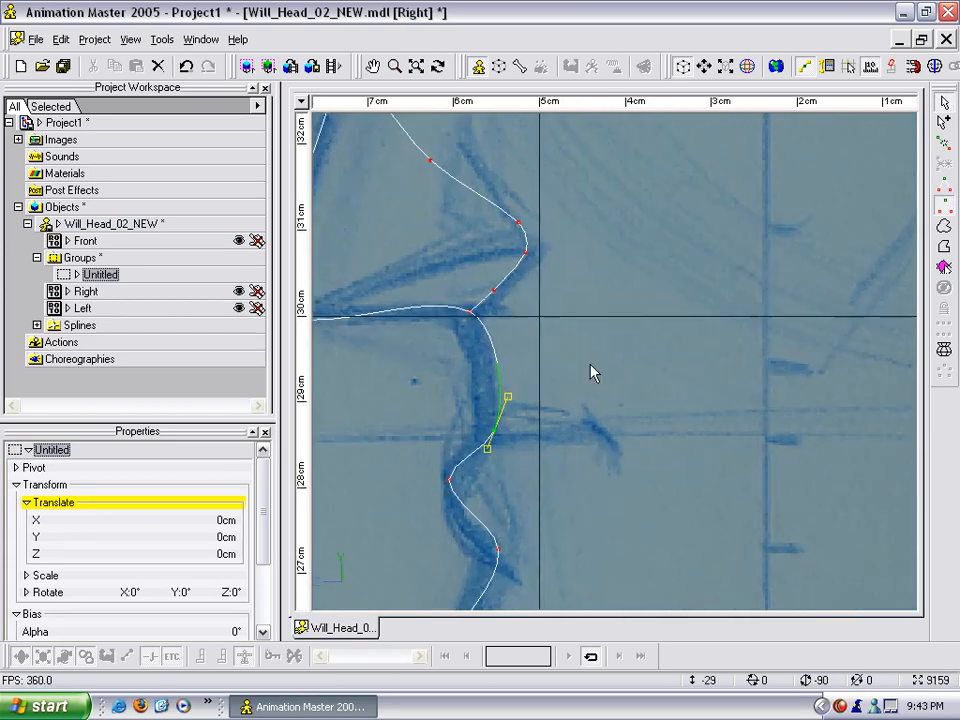
pyautogui.click(521, 381)
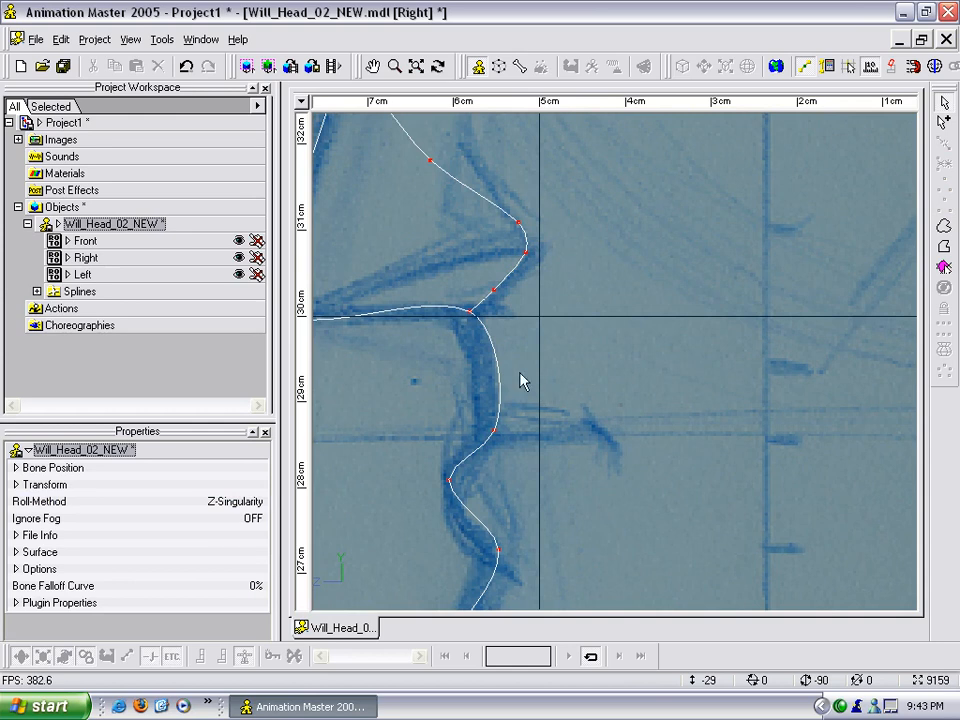
pyautogui.click(451, 483)
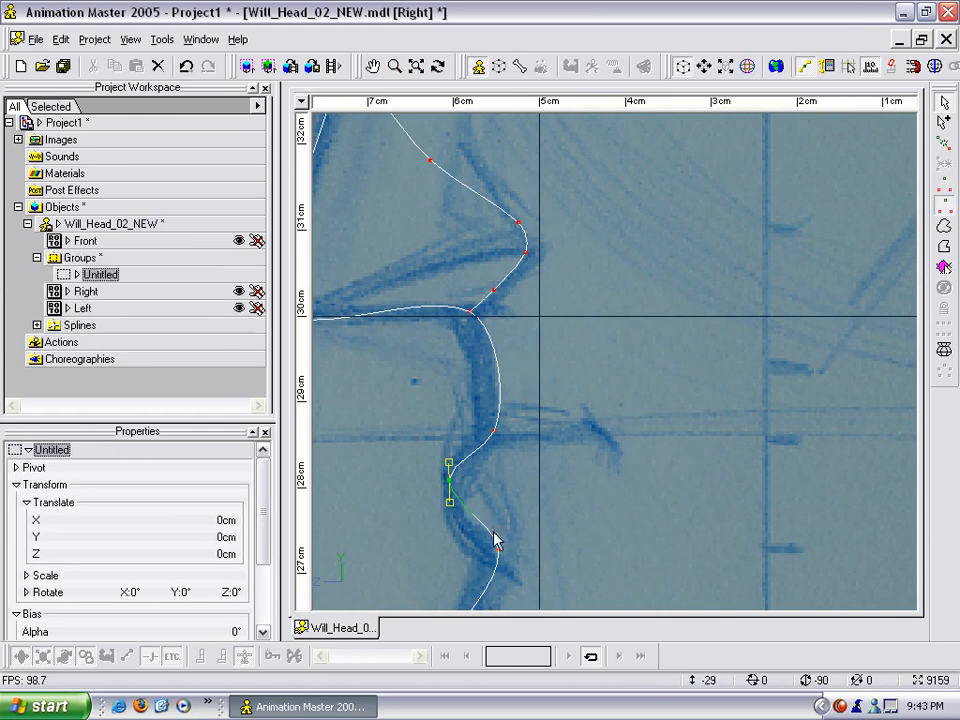
pyautogui.moveTo(480, 523); pyautogui.dragTo(461, 532)
pyautogui.click(488, 445)
pyautogui.click(511, 478)
# Insert a control point in the profile between the nose base and the mouth and pull it forward onto the sketch
pyautogui.click(500, 390)
pyautogui.press('y')
pyautogui.click(536, 388)
pyautogui.moveTo(497, 366); pyautogui.dragTo(485, 367)
pyautogui.click(503, 410)
pyautogui.click(497, 420)
pyautogui.click(517, 441)
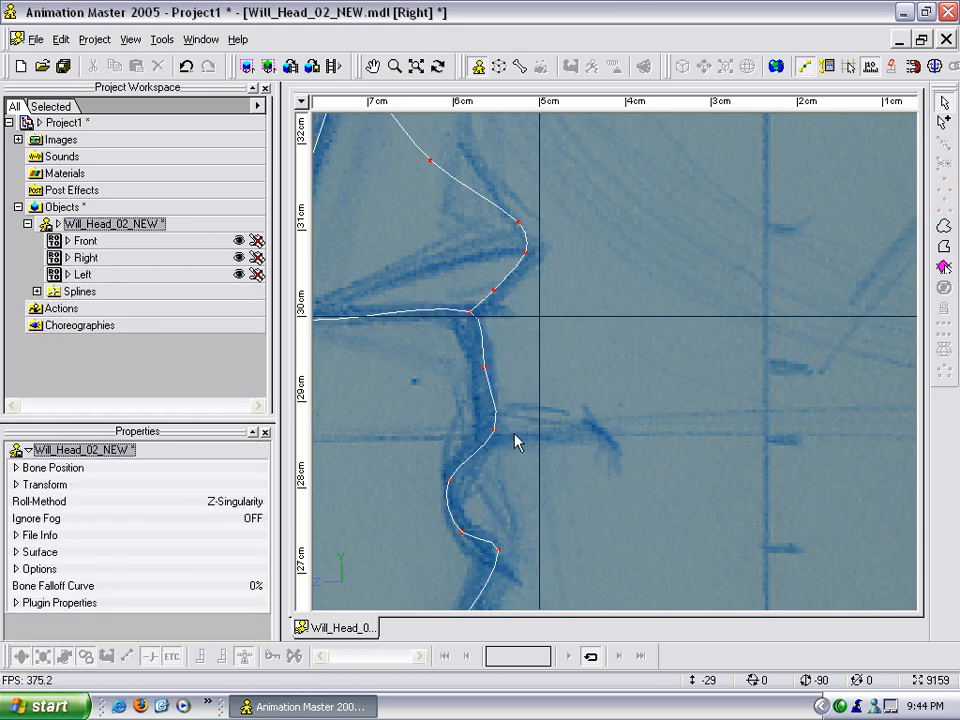
# Draw the mouth line as a spline from the profile back towards the sketched mouth corner and adjust its last points
pyautogui.press('a')
pyautogui.moveTo(497, 437); pyautogui.dragTo(525, 440)
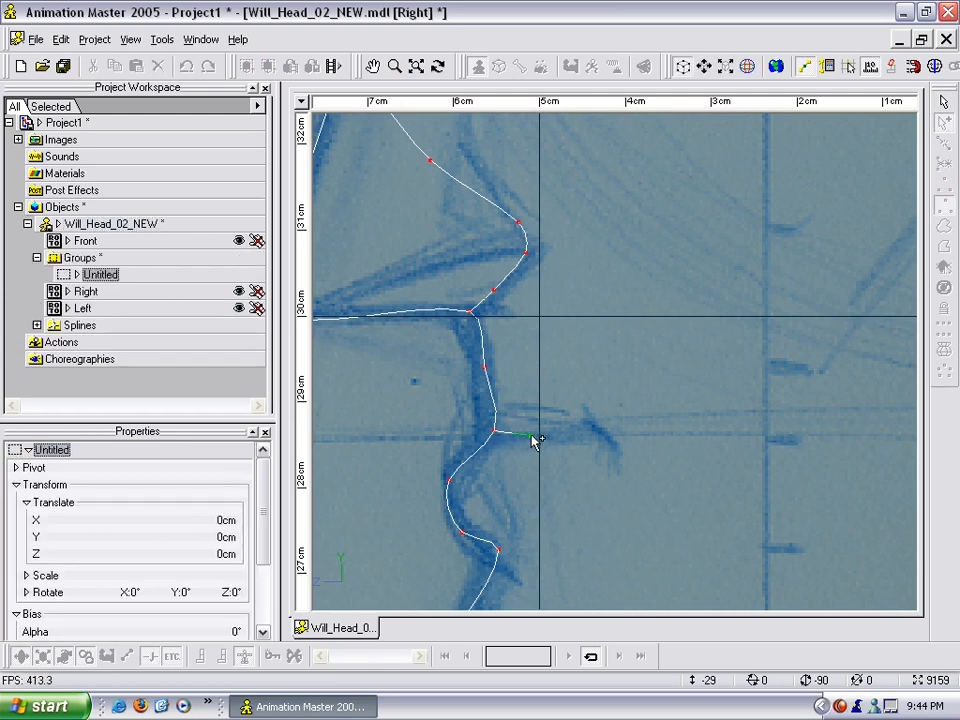
pyautogui.click(536, 436)
pyautogui.click(583, 431)
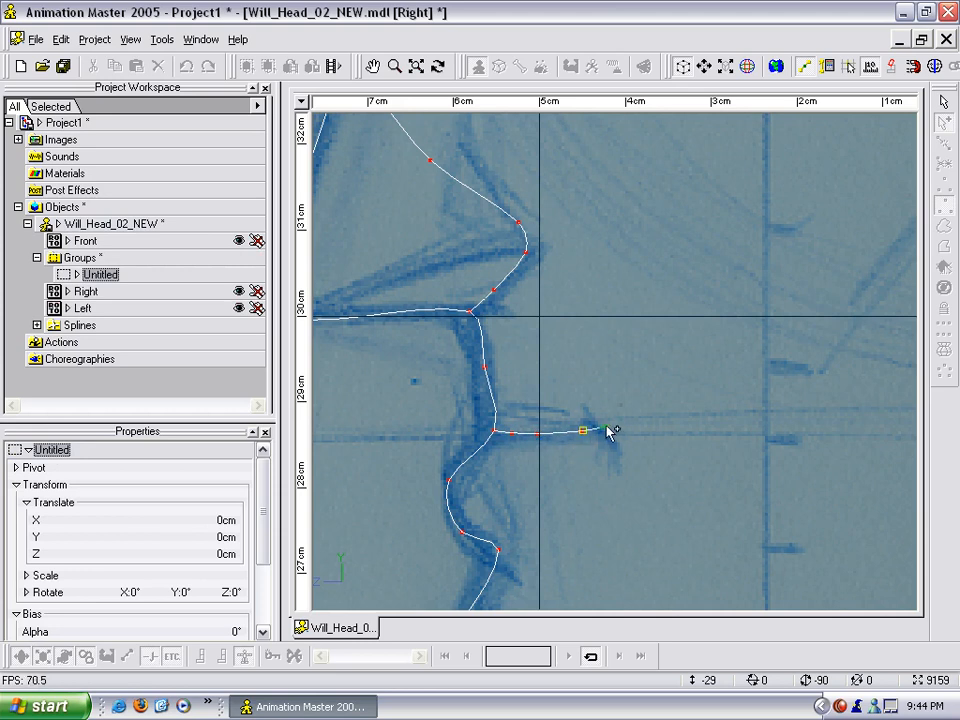
pyautogui.click(606, 427)
pyautogui.rightClick(627, 428)
pyautogui.moveTo(584, 432)
pyautogui.mouseDown()
pyautogui.moveTo(572, 433)
pyautogui.moveTo(597, 429)
pyautogui.mouseUp()
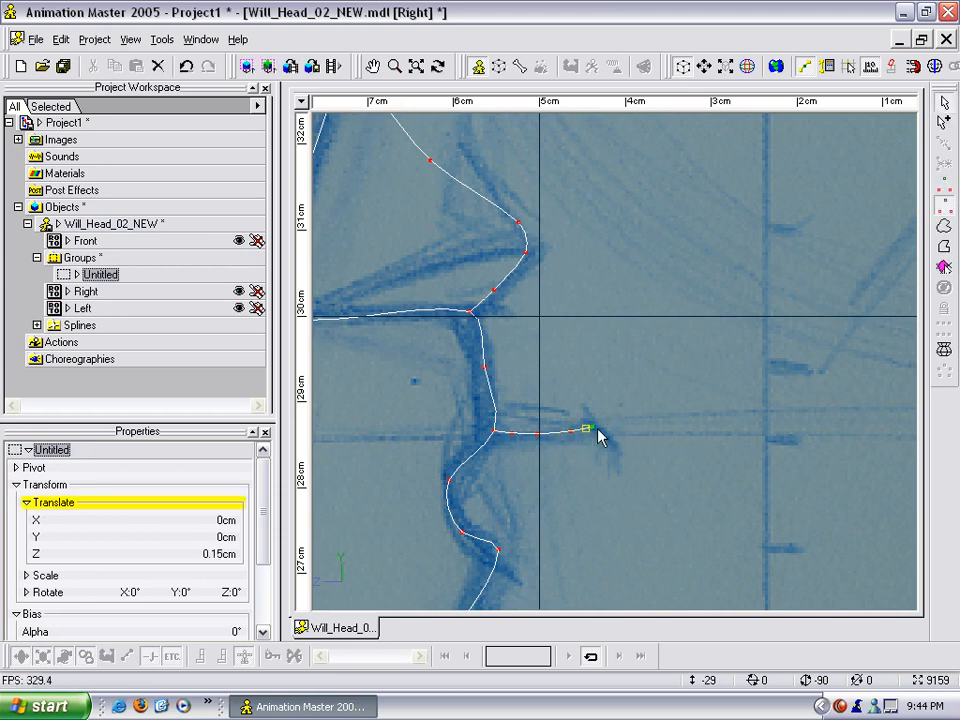
pyautogui.click(624, 425)
pyautogui.scroll(2, 583, 441)
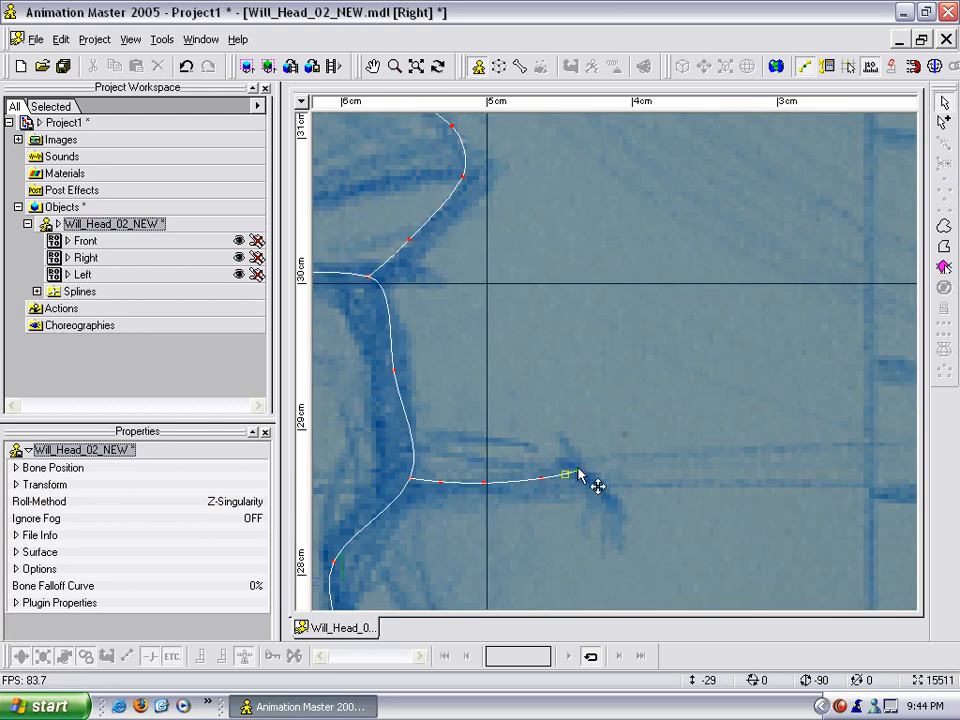
# Move the mouth line's corner point sideways away from the centre line to the mouth corner
pyautogui.click(578, 470)
pyautogui.press('t')
pyautogui.moveTo(568, 405); pyautogui.dragTo(672, 352)
pyautogui.press('2')
pyautogui.press('m')
pyautogui.scroll(2, 650, 370)
pyautogui.scroll(-1, 395, 468)
pyautogui.moveTo(395, 468); pyautogui.dragTo(567, 417, button='middle')
pyautogui.moveTo(500, 418); pyautogui.dragTo(621, 433)
pyautogui.click(527, 412)
# Spread the mouth line's remaining points sideways in the front view and refine its curve towards the corner in 3D
pyautogui.press('1')
pyautogui.moveTo(491, 419); pyautogui.dragTo(593, 415)
pyautogui.click(527, 414)
pyautogui.press('y')
pyautogui.moveTo(495, 416); pyautogui.dragTo(566, 425)
pyautogui.press('t')
pyautogui.moveTo(628, 431); pyautogui.dragTo(545, 471)
pyautogui.click(537, 395)
pyautogui.moveTo(536, 395)
pyautogui.mouseDown()
pyautogui.moveTo(519, 395)
pyautogui.moveTo(540, 416)
pyautogui.moveTo(531, 403)
pyautogui.mouseUp()
pyautogui.moveTo(589, 436); pyautogui.dragTo(570, 417)
# Examine the mouth line's curvature against the other face splines in the top view and the bird's eye view
pyautogui.press('t')
pyautogui.scroll(-2, 571, 414)
pyautogui.moveTo(571, 415); pyautogui.dragTo(618, 388, button='middle')
pyautogui.scroll(-2, 593, 409)
pyautogui.press('5')
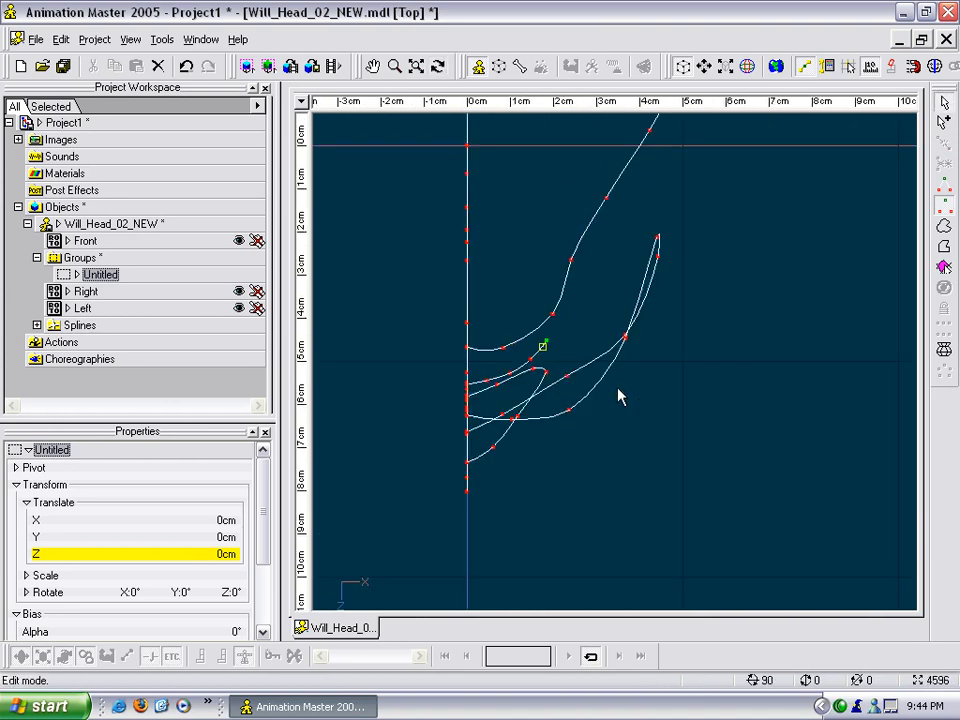
pyautogui.scroll(-2, 612, 414)
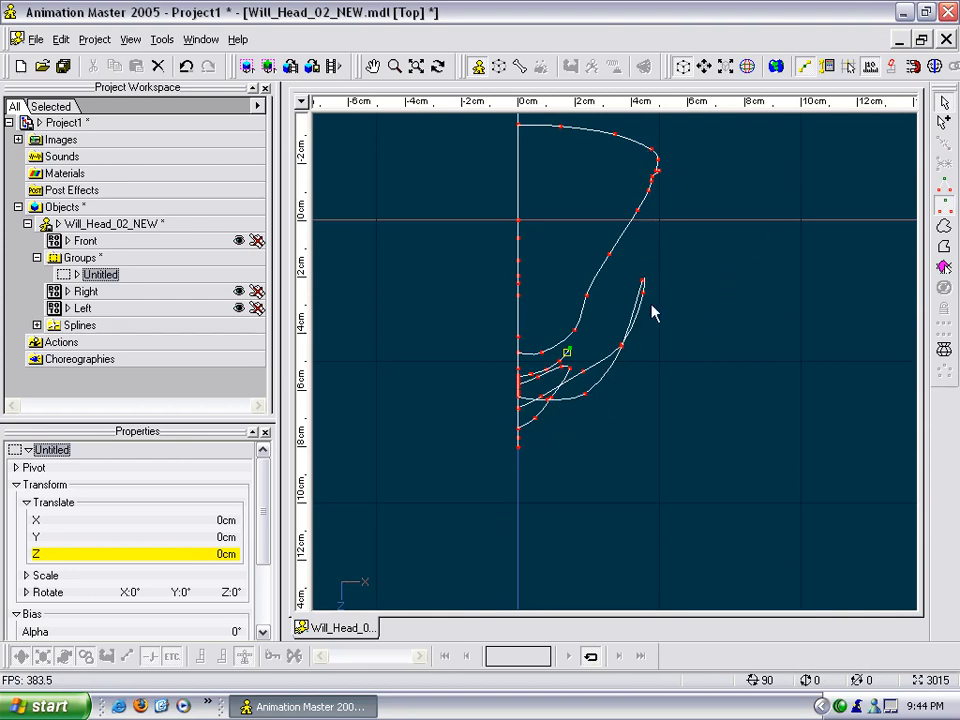
pyautogui.moveTo(662, 343); pyautogui.dragTo(604, 338, button='middle')
pyautogui.scroll(-4, 626, 288)
pyautogui.scroll(4, 610, 287)
pyautogui.scroll(-3, 630, 285)
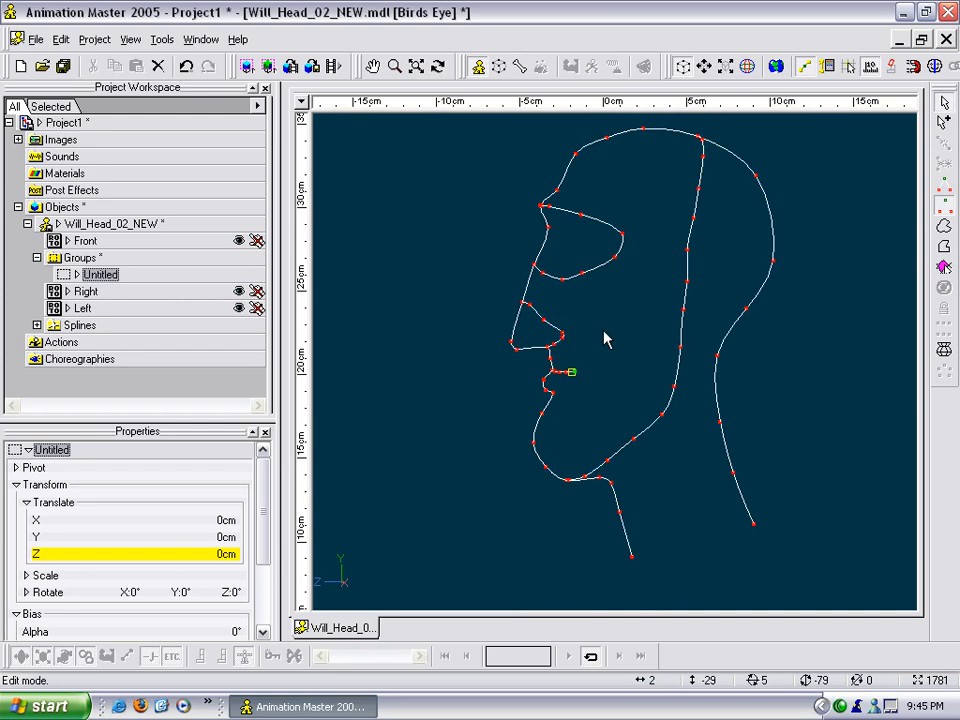
# Break the profile spline above the mouth line junction and extend its upper part with a new point down to the mouth
pyautogui.press('4')
pyautogui.moveTo(478, 317); pyautogui.dragTo(480, 291, button='middle')
pyautogui.scroll(3, 445, 304)
pyautogui.click(388, 331)
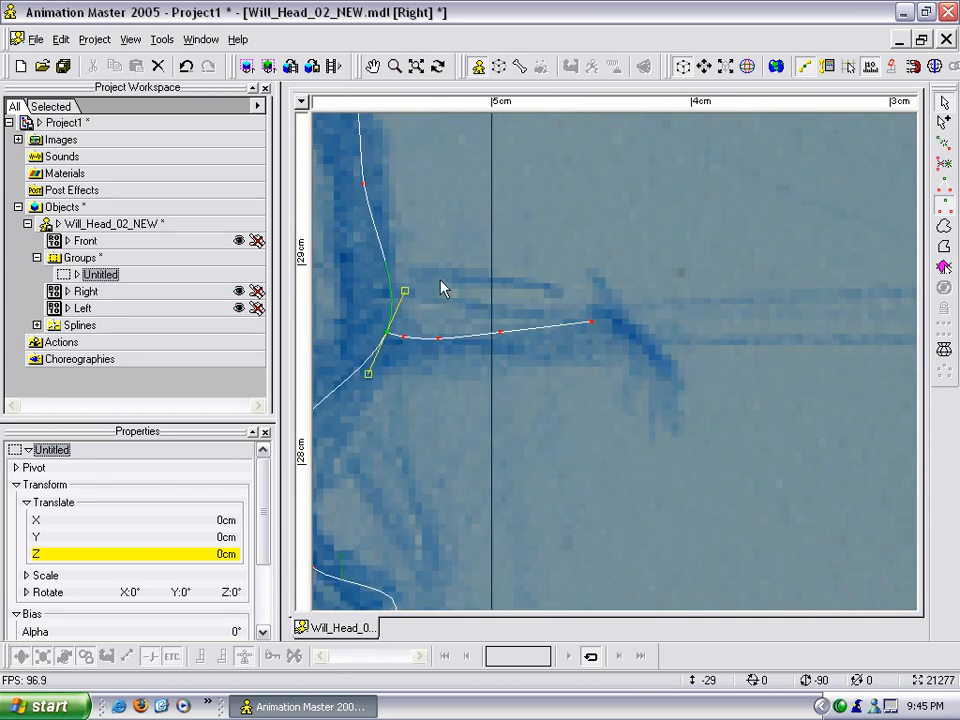
pyautogui.click(441, 287)
pyautogui.click(389, 329)
pyautogui.moveTo(449, 324); pyautogui.dragTo(505, 361, button='middle')
pyautogui.hotkey('shift', 'a')
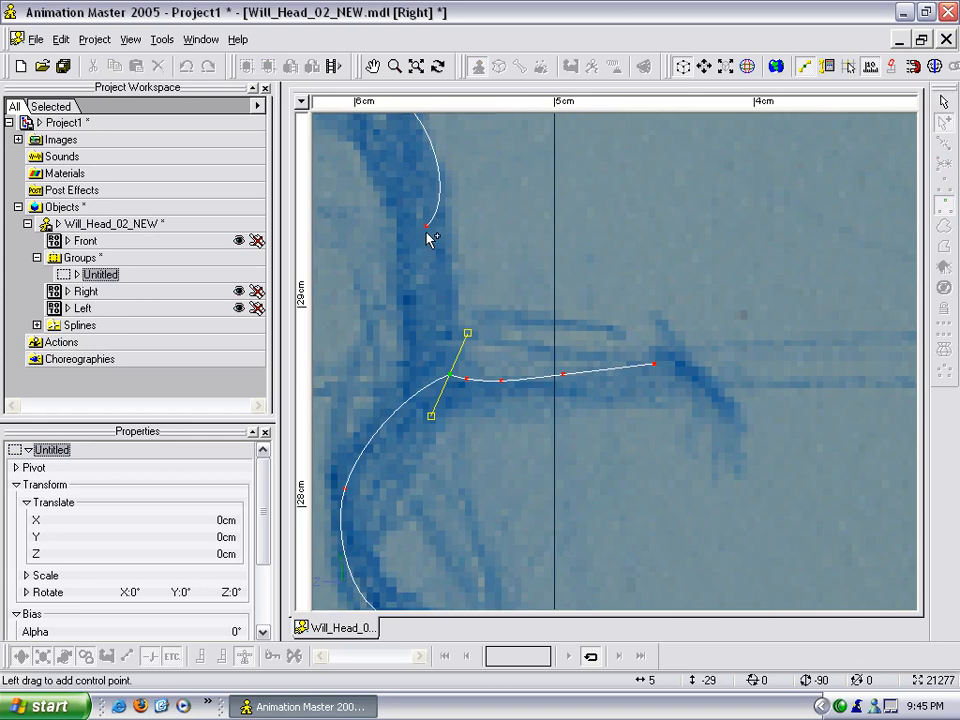
pyautogui.moveTo(427, 230); pyautogui.dragTo(451, 359)
# Place the upper profile's new end point just above the start of the mouth line
pyautogui.moveTo(484, 358); pyautogui.dragTo(542, 243, button='middle')
pyautogui.scroll(6, 542, 243)
pyautogui.moveTo(467, 191); pyautogui.dragTo(646, 351, button='middle')
pyautogui.scroll(3, 646, 351)
pyautogui.moveTo(589, 283); pyautogui.dragTo(583, 309)
pyautogui.scroll(-1, 617, 291)
pyautogui.moveTo(617, 291); pyautogui.dragTo(596, 288, button='middle')
pyautogui.scroll(-1, 595, 288)
pyautogui.click(624, 294)
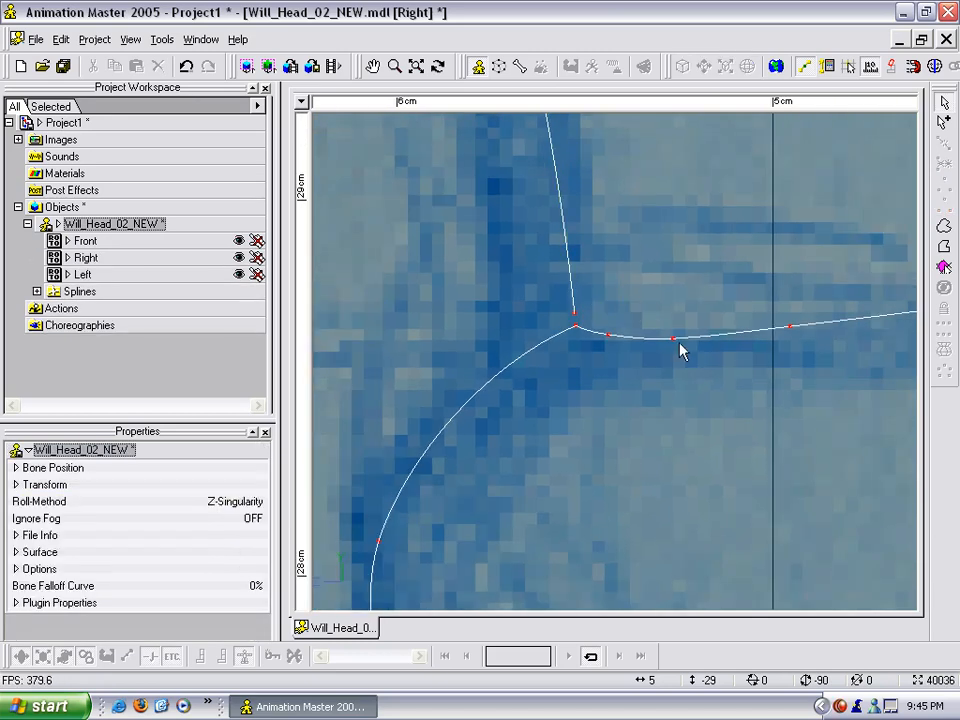
# Select the whole mouth line, duplicate it and place the copy 0.03 cm above the original
pyautogui.click(697, 341)
pyautogui.moveTo(697, 341); pyautogui.dragTo(540, 277, button='right')
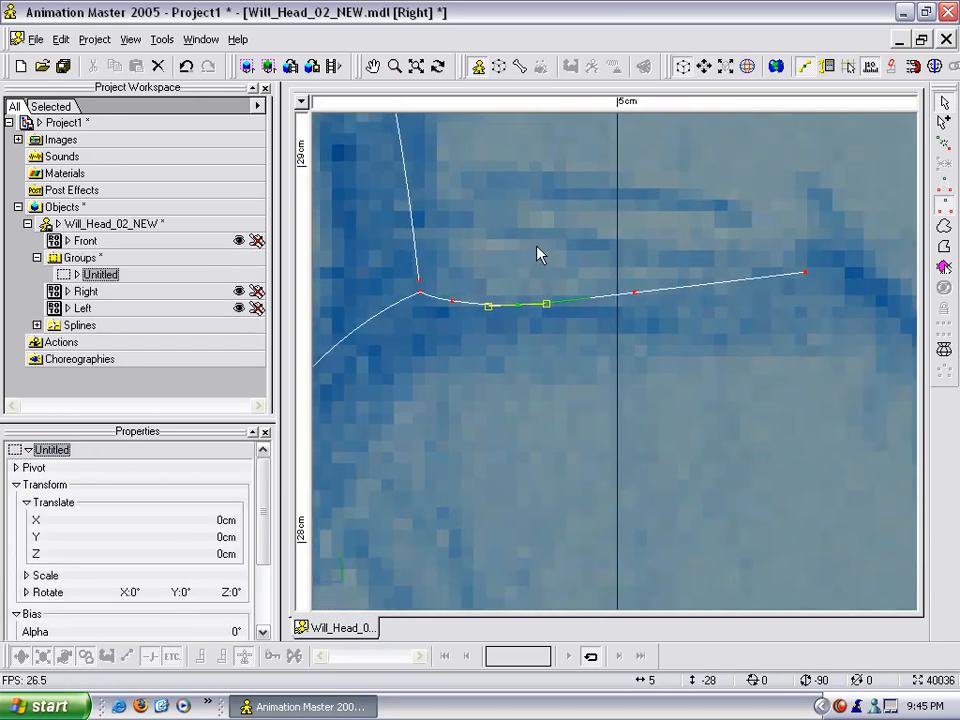
pyautogui.press(',')
pyautogui.click(531, 316)
pyautogui.click(531, 305)
pyautogui.press(',')
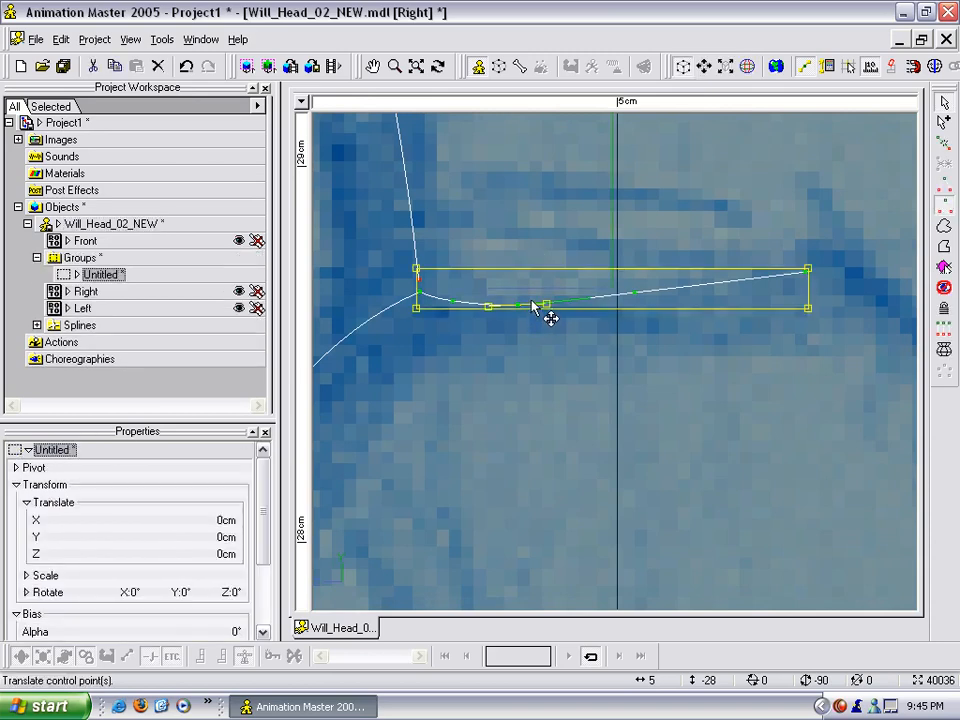
pyautogui.press('2')
pyautogui.moveTo(540, 297); pyautogui.dragTo(540, 281)
pyautogui.press('Down')
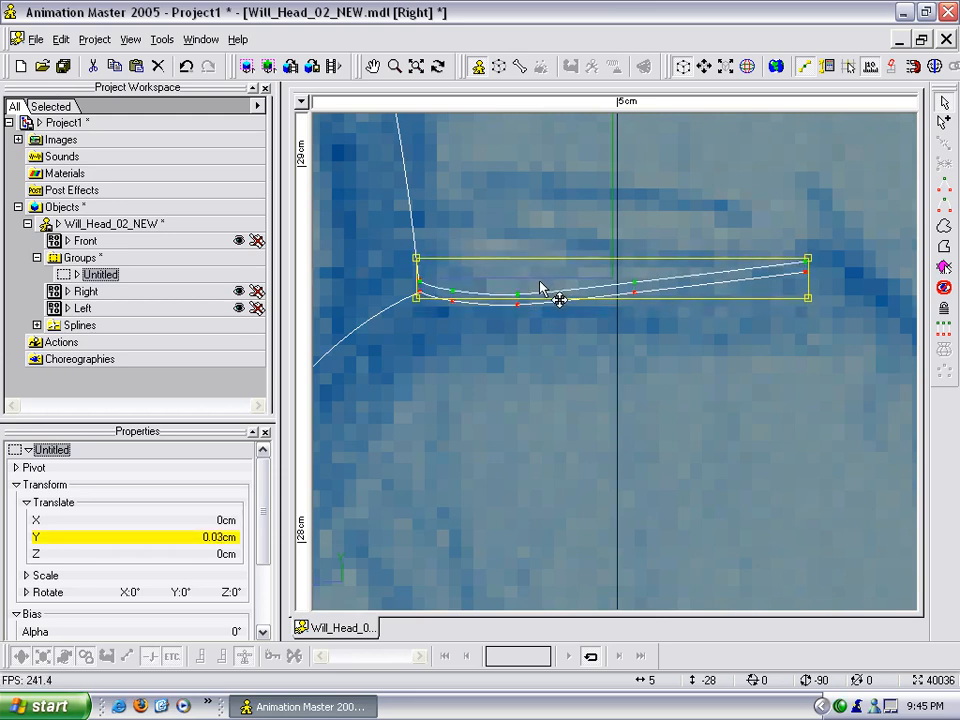
# Attach the upper profile's end point to the start of the duplicated mouth line and delete the stray leftover point
pyautogui.click(527, 252)
pyautogui.scroll(6, 445, 293)
pyautogui.moveTo(445, 293); pyautogui.dragTo(600, 346, button='middle')
pyautogui.scroll(5, 535, 293)
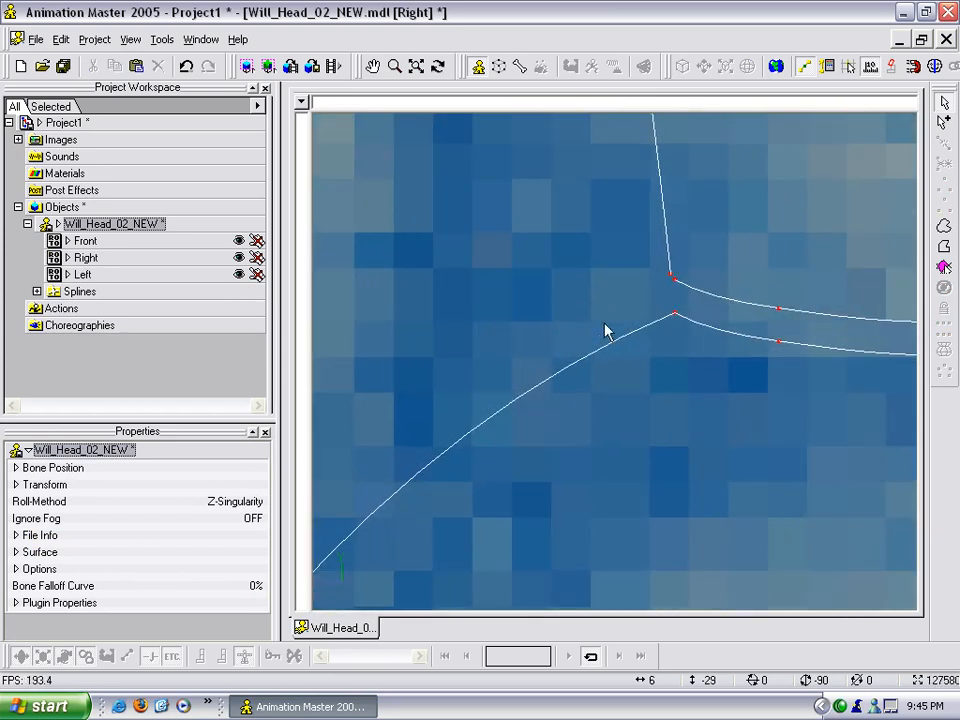
pyautogui.hotkey('ctrl', 'z')
pyautogui.click(680, 258)
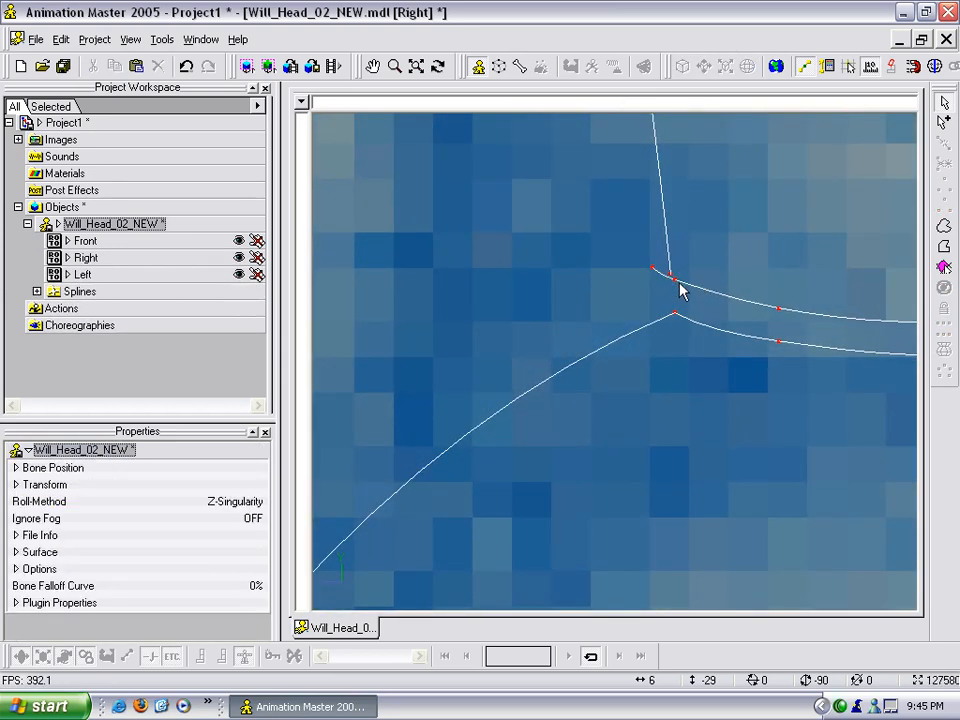
pyautogui.moveTo(669, 275); pyautogui.dragTo(674, 280)
pyautogui.rightClick(674, 280)
pyautogui.click(652, 267)
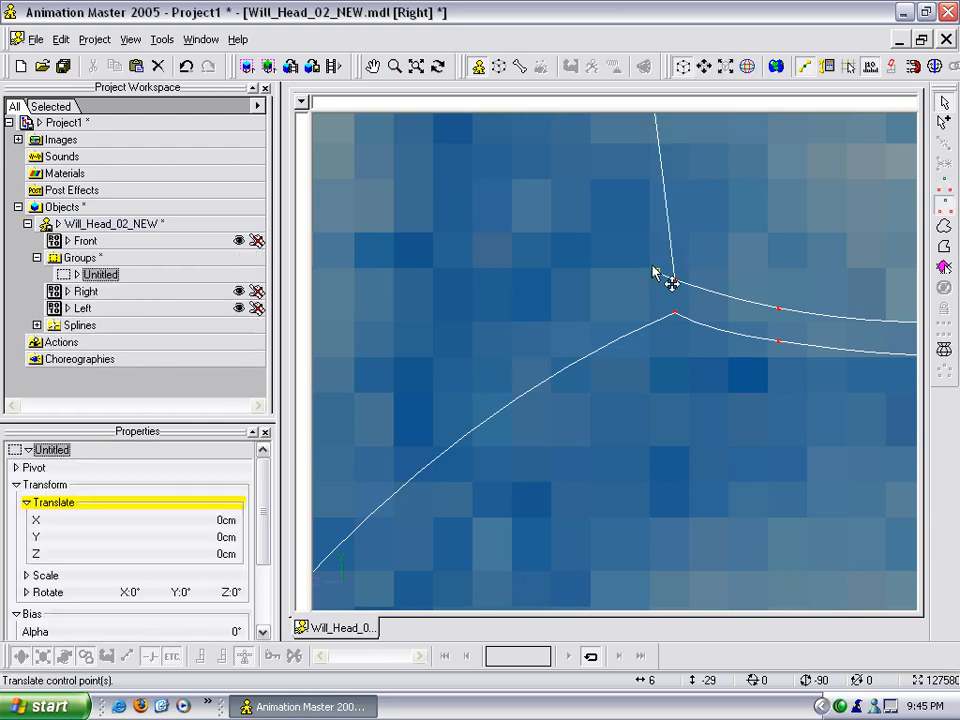
pyautogui.press('Delete')
# Join the outer end of the upper mouth line to the lower one at the mouth corner
pyautogui.moveTo(675, 279); pyautogui.dragTo(599, 286, button='middle')
pyautogui.scroll(-11, 611, 288)
pyautogui.scroll(4, 583, 313)
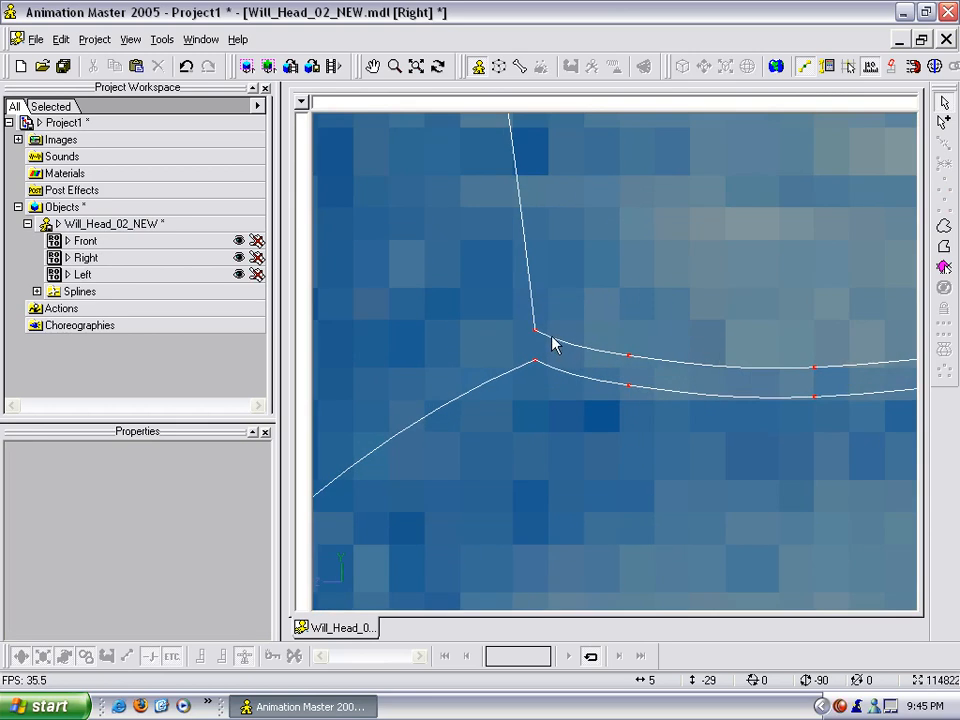
pyautogui.click(537, 334)
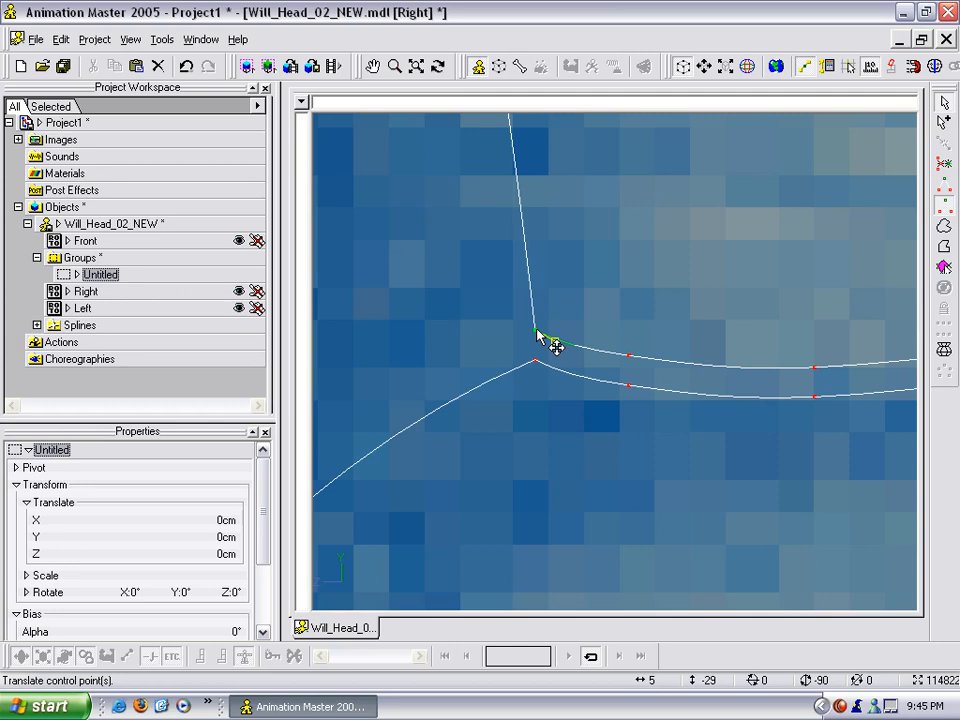
pyautogui.scroll(-5, 557, 336)
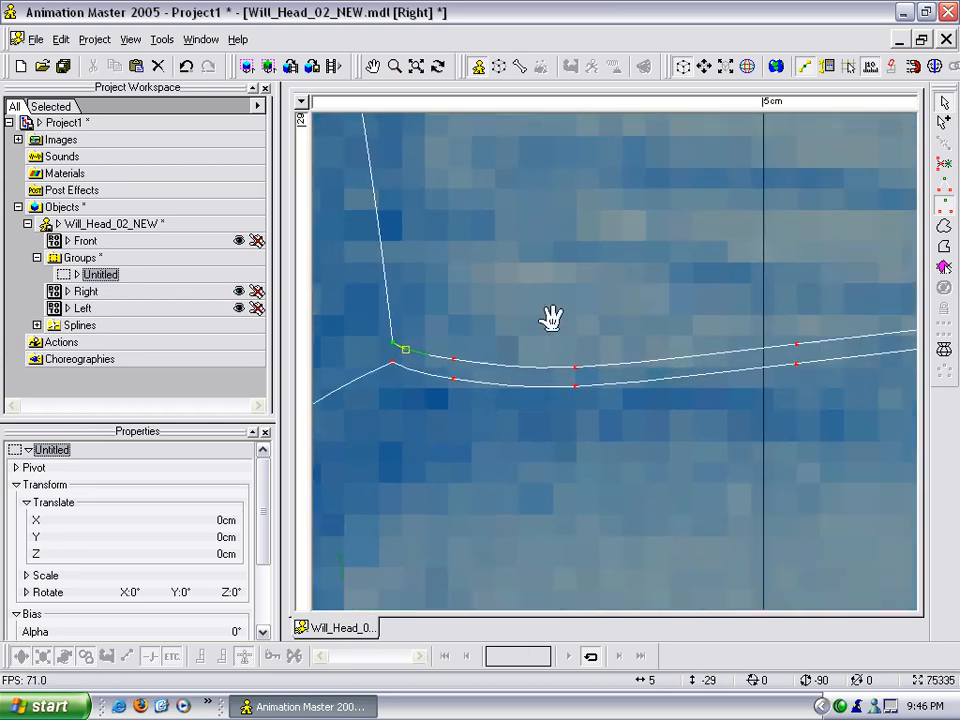
pyautogui.moveTo(670, 317); pyautogui.dragTo(436, 324, button='middle')
pyautogui.scroll(3, 690, 315)
pyautogui.moveTo(704, 321); pyautogui.dragTo(706, 337)
pyautogui.scroll(-2, 690, 345)
pyautogui.scroll(-2, 650, 341)
# Insert a new control point on the profile of the upper lip, just above the start of the mouth line
pyautogui.click(533, 336)
pyautogui.click(649, 354)
pyautogui.press('t')
pyautogui.moveTo(650, 356); pyautogui.dragTo(628, 358)
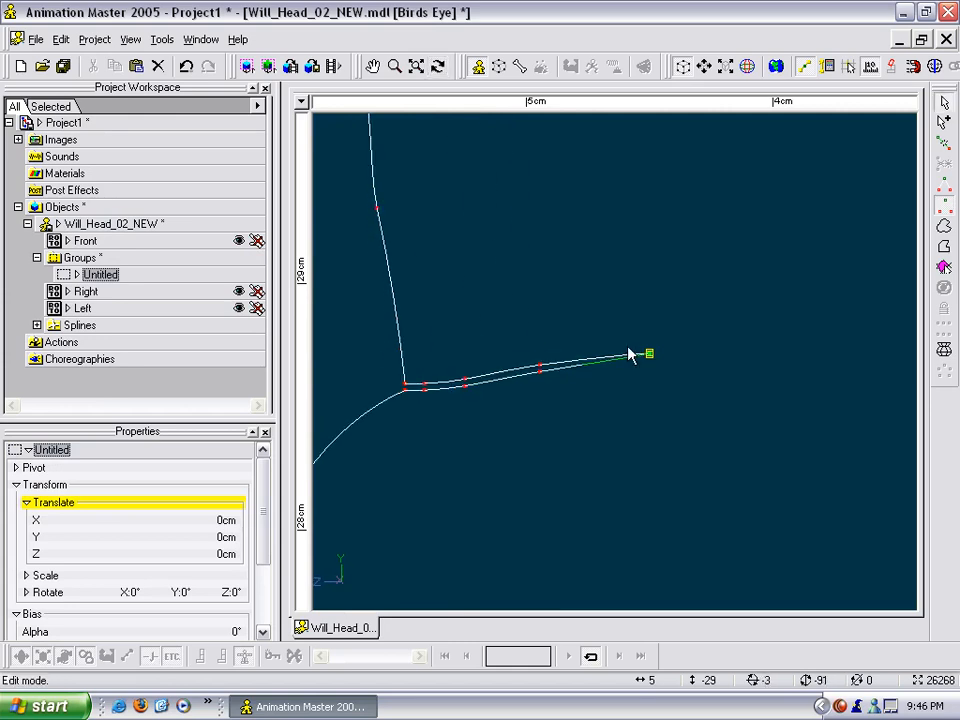
pyautogui.press('4')
pyautogui.click(587, 328)
pyautogui.scroll(-5, 587, 328)
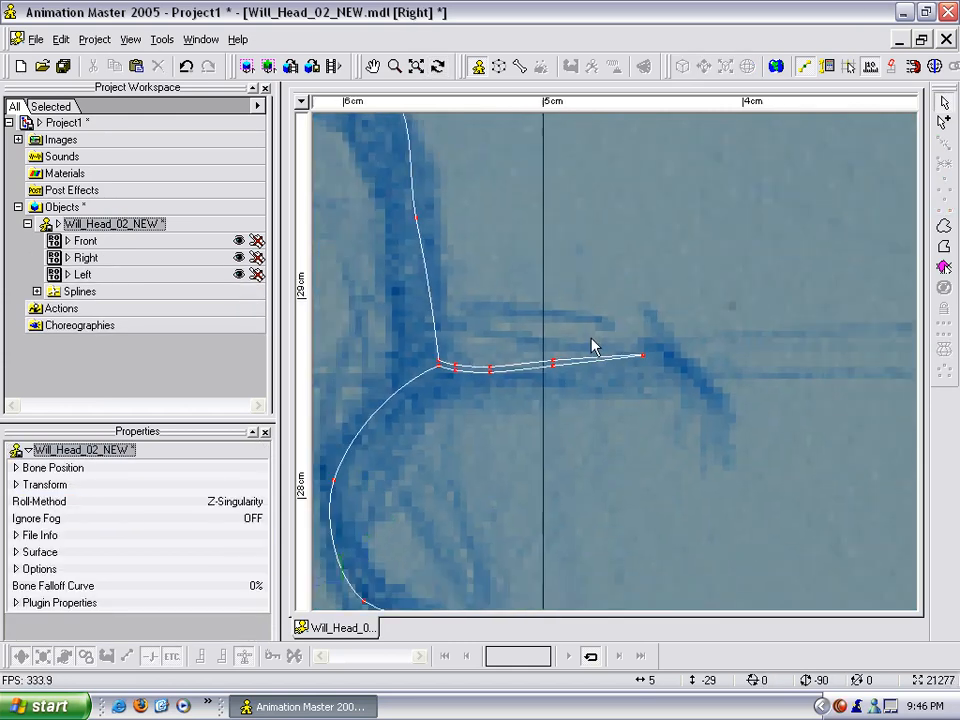
pyautogui.click(493, 280)
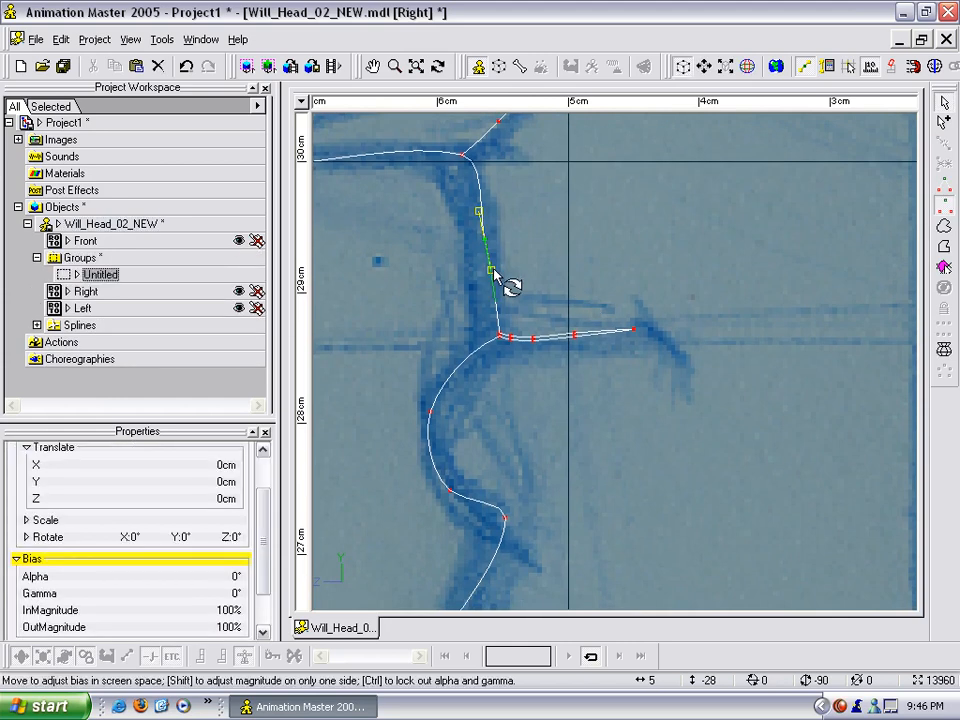
pyautogui.click(531, 263)
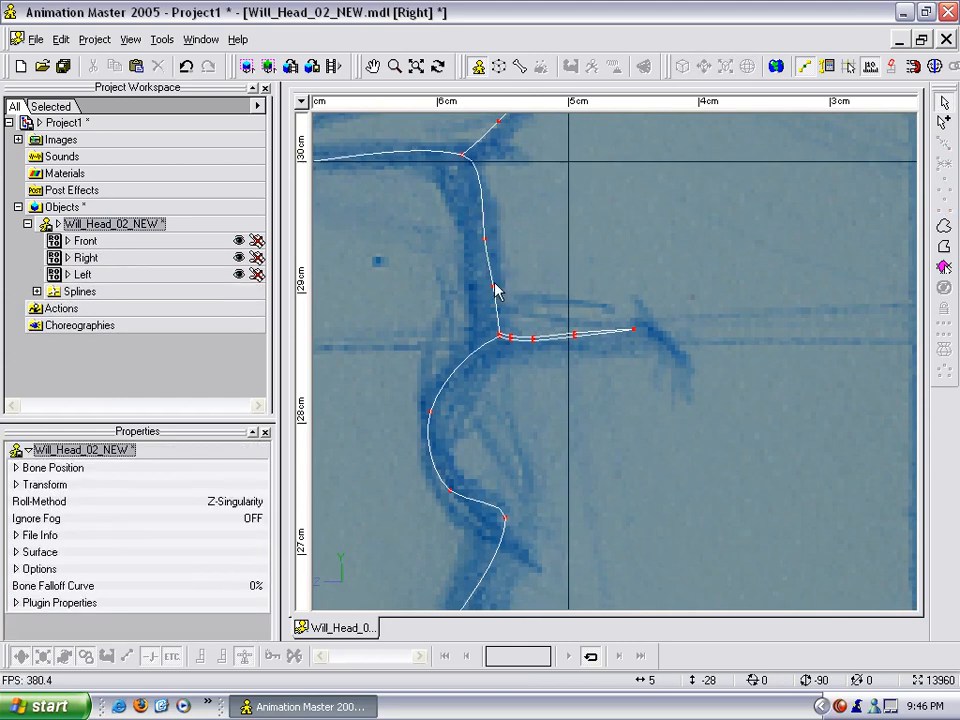
# Draw a lip outline spline from the new upper lip point around the mouth corner and attach it to the lower lip's foremost profile point
pyautogui.press('a')
pyautogui.moveTo(496, 290); pyautogui.dragTo(537, 292)
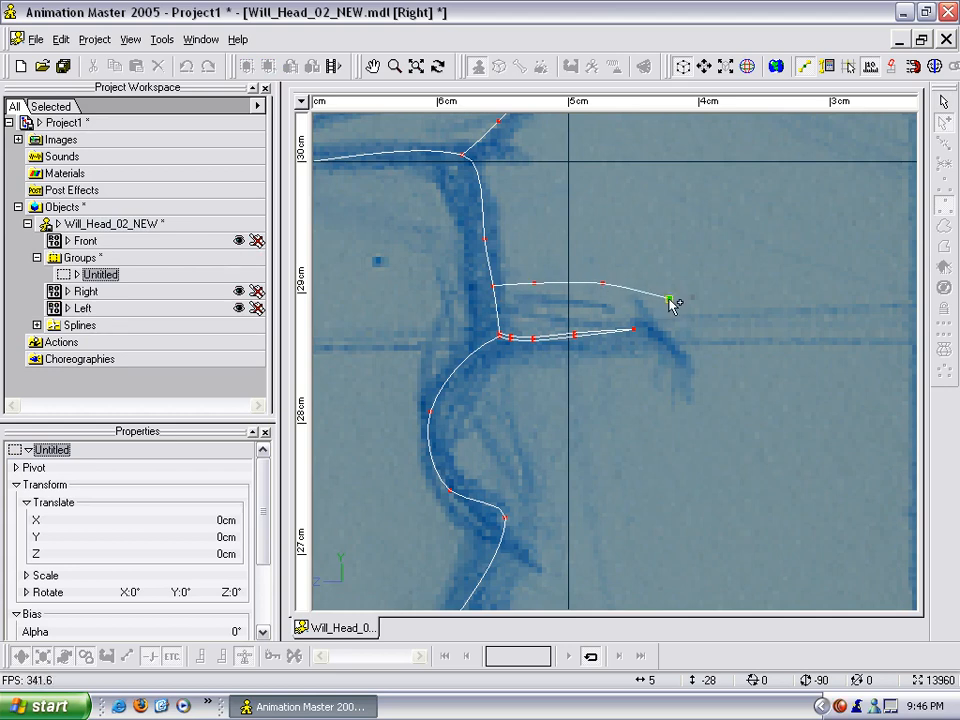
pyautogui.click(672, 363)
pyautogui.click(547, 383)
pyautogui.rightClick(432, 409)
pyautogui.press('Escape')
# Lower the points along the underside of the lip outline so it curves smoothly into the lower lip
pyautogui.moveTo(484, 398); pyautogui.dragTo(485, 409)
pyautogui.moveTo(541, 384); pyautogui.dragTo(550, 405)
pyautogui.moveTo(485, 411); pyautogui.dragTo(483, 421)
pyautogui.moveTo(616, 380); pyautogui.dragTo(616, 400)
pyautogui.moveTo(550, 406); pyautogui.dragTo(550, 414)
pyautogui.click(697, 374)
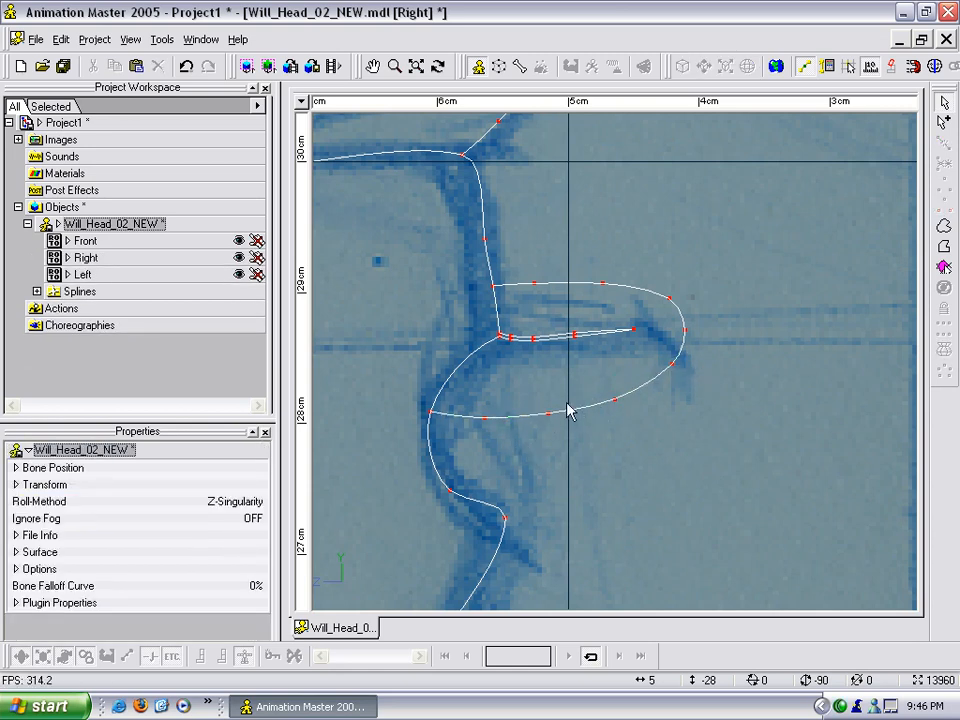
# In the front view, pull the lip outline's corner point past the mouth corner and spread the adjacent upper points outwards from the centre line
pyautogui.scroll(3, 567, 410)
pyautogui.click(483, 232)
pyautogui.click(733, 309)
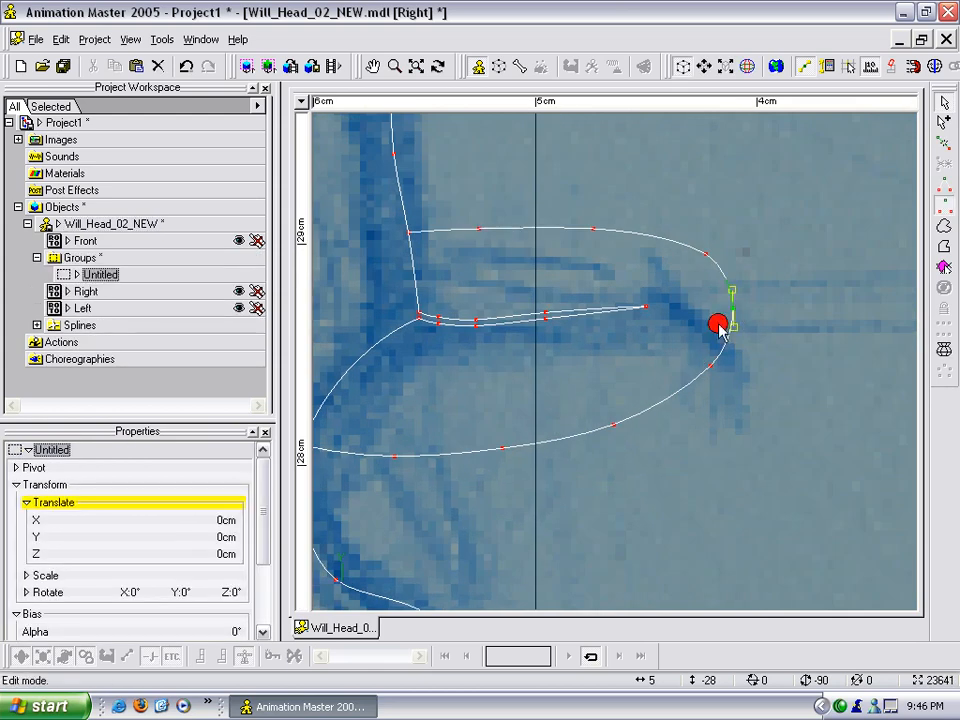
pyautogui.press('t')
pyautogui.moveTo(686, 361); pyautogui.dragTo(740, 373)
pyautogui.scroll(-3, 742, 380)
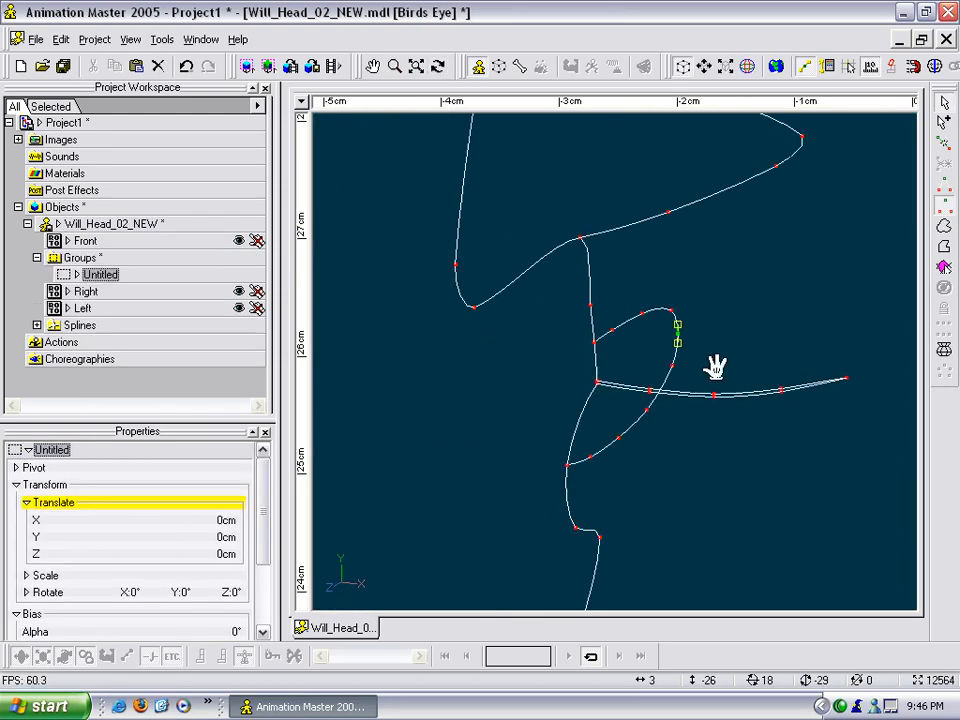
pyautogui.moveTo(714, 366); pyautogui.dragTo(655, 374, button='middle')
pyautogui.press('1')
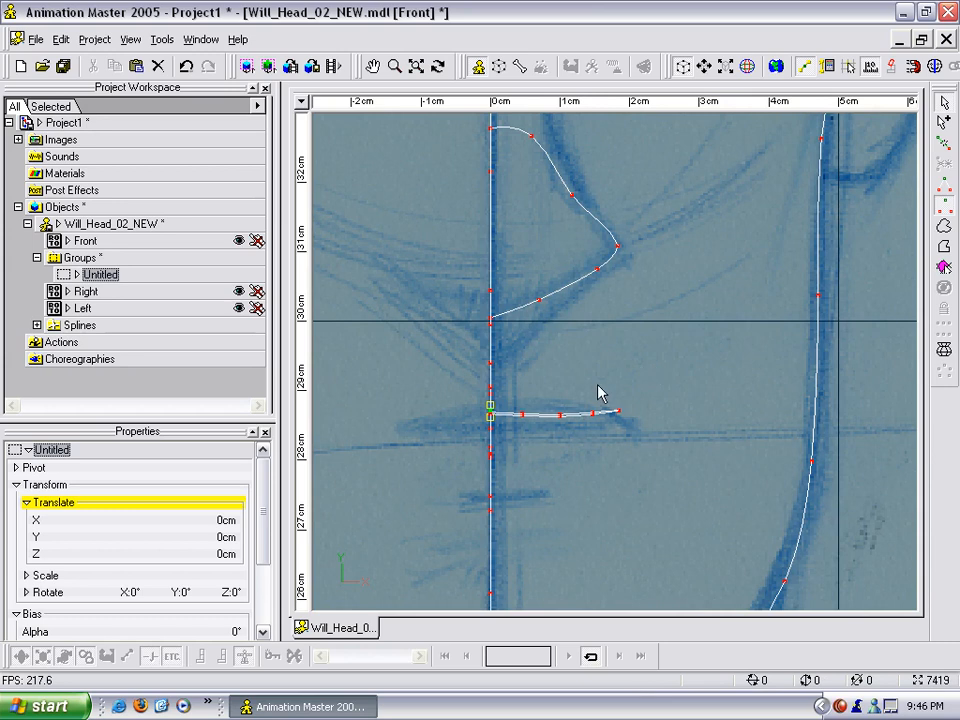
pyautogui.moveTo(493, 412); pyautogui.dragTo(648, 412)
pyautogui.click(496, 395)
pyautogui.moveTo(496, 395); pyautogui.dragTo(613, 394)
pyautogui.click(517, 389)
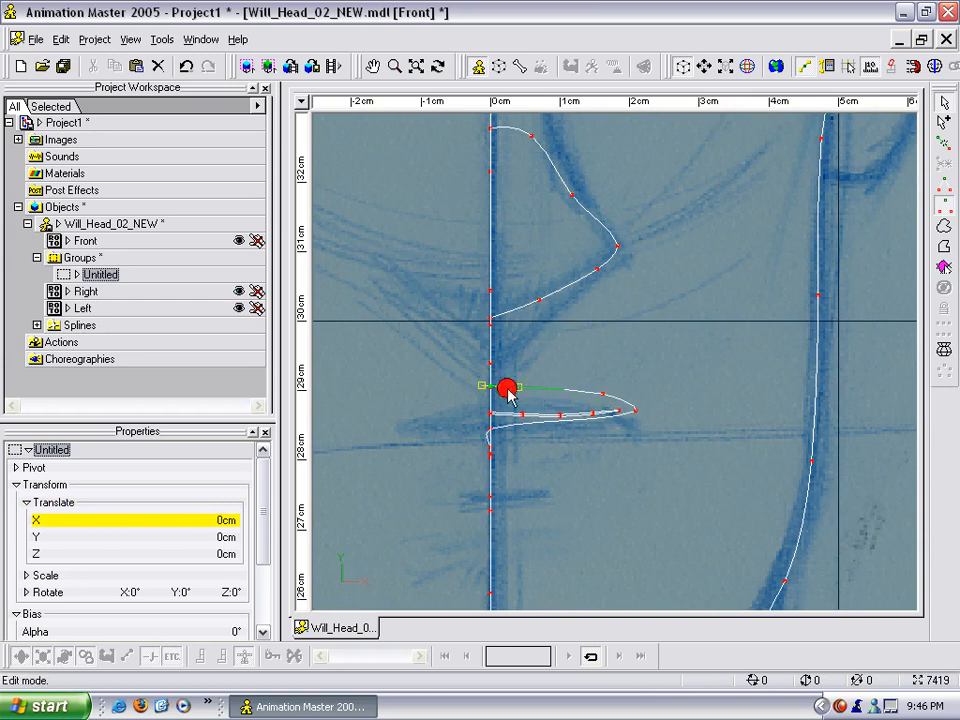
pyautogui.moveTo(498, 388); pyautogui.dragTo(570, 391)
# Space the upper lip outline points evenly along X and bring the corner point in close to the mouth corner
pyautogui.scroll(3, 571, 393)
pyautogui.moveTo(571, 394); pyautogui.dragTo(679, 299, button='middle')
pyautogui.scroll(3, 679, 299)
pyautogui.click(460, 263)
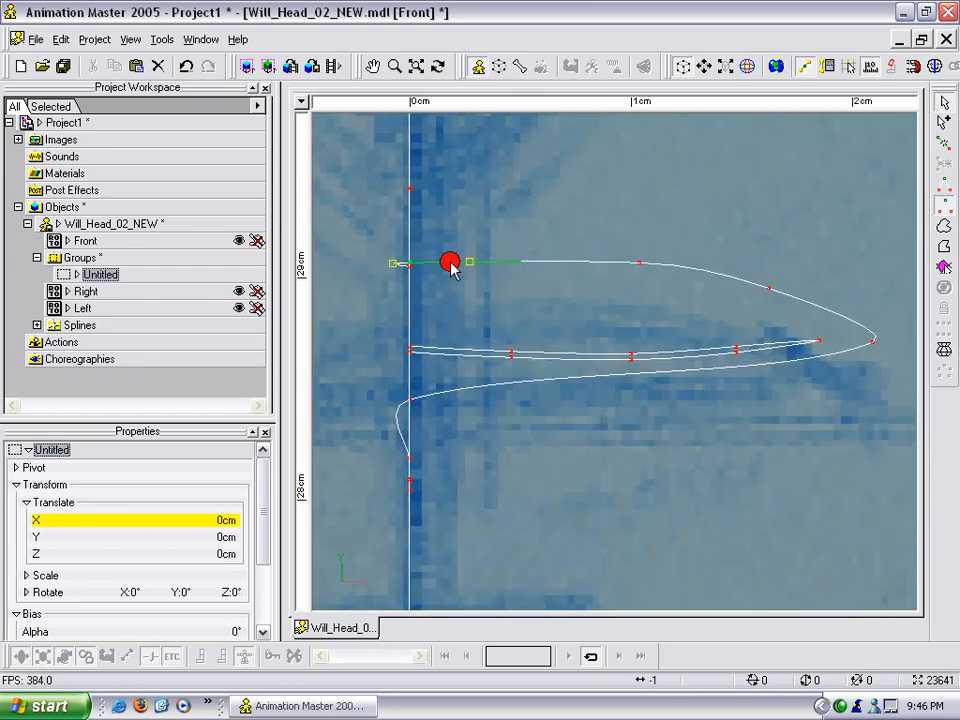
pyautogui.moveTo(412, 263); pyautogui.dragTo(500, 265)
pyautogui.click(634, 265)
pyautogui.moveTo(634, 265); pyautogui.dragTo(621, 267)
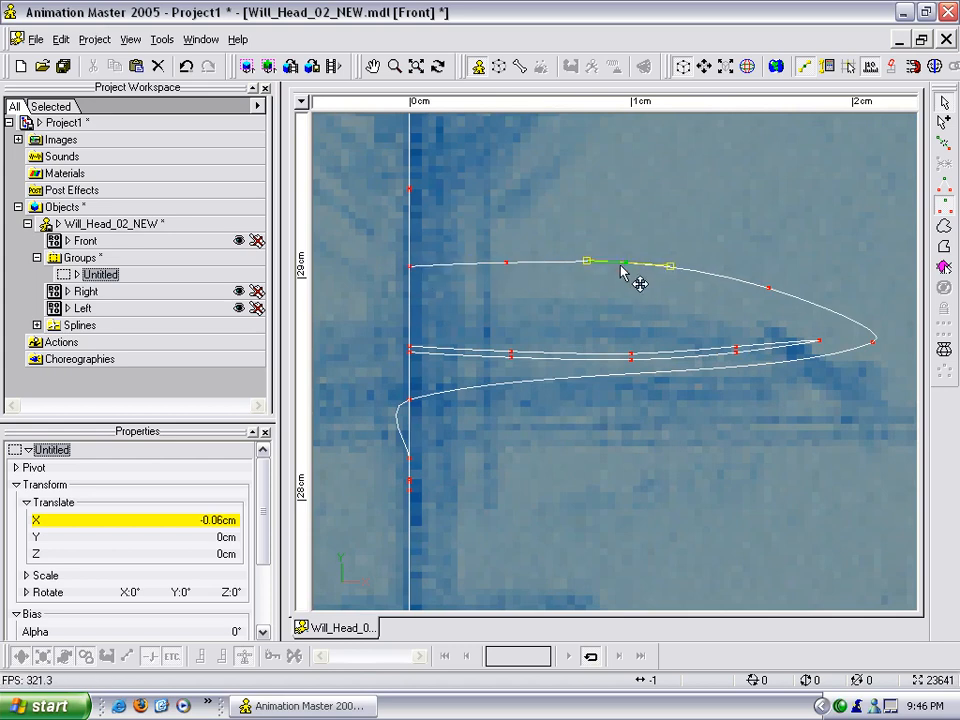
pyautogui.click(771, 289)
pyautogui.moveTo(870, 342); pyautogui.dragTo(838, 343)
# Spread the two outermost lower lip outline points away from the centre line to round the outline below the mouth corner
pyautogui.click(435, 403)
pyautogui.moveTo(435, 403); pyautogui.dragTo(769, 396)
pyautogui.press('Tab')
pyautogui.click(418, 461)
pyautogui.moveTo(418, 461); pyautogui.dragTo(640, 447)
pyautogui.moveTo(744, 401); pyautogui.dragTo(829, 421)
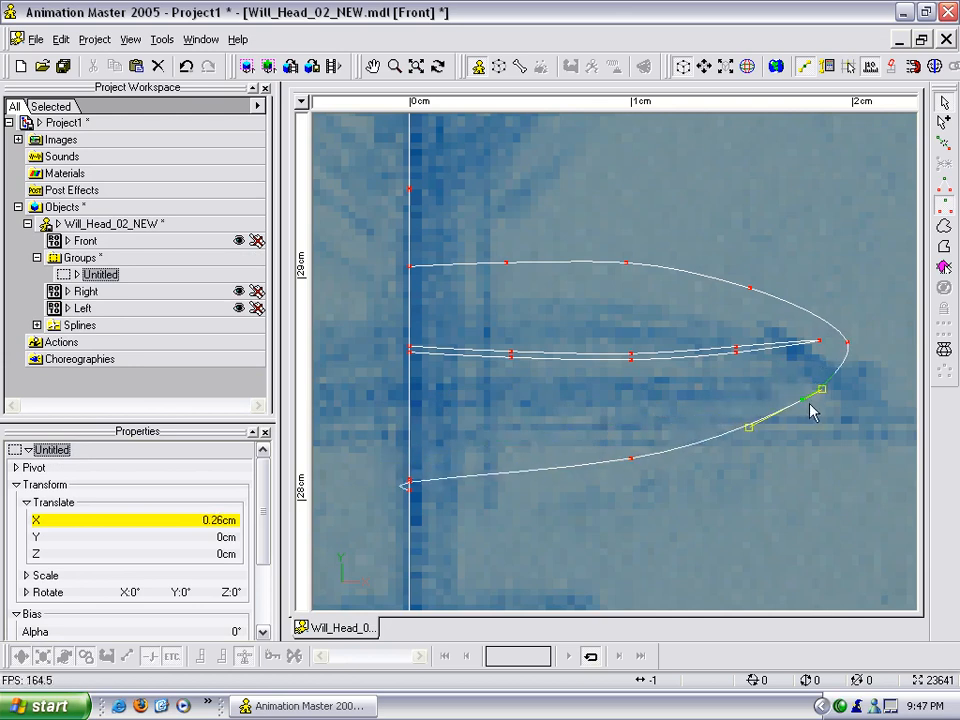
pyautogui.moveTo(632, 467); pyautogui.dragTo(683, 468)
# Place the innermost lower lip outline point about 0.5 cm from the centre line and delete the surplus point beside it
pyautogui.click(422, 489)
pyautogui.moveTo(422, 489); pyautogui.dragTo(581, 483)
pyautogui.moveTo(475, 497); pyautogui.dragTo(514, 503)
pyautogui.click(548, 505)
pyautogui.click(494, 489)
pyautogui.press('Delete')
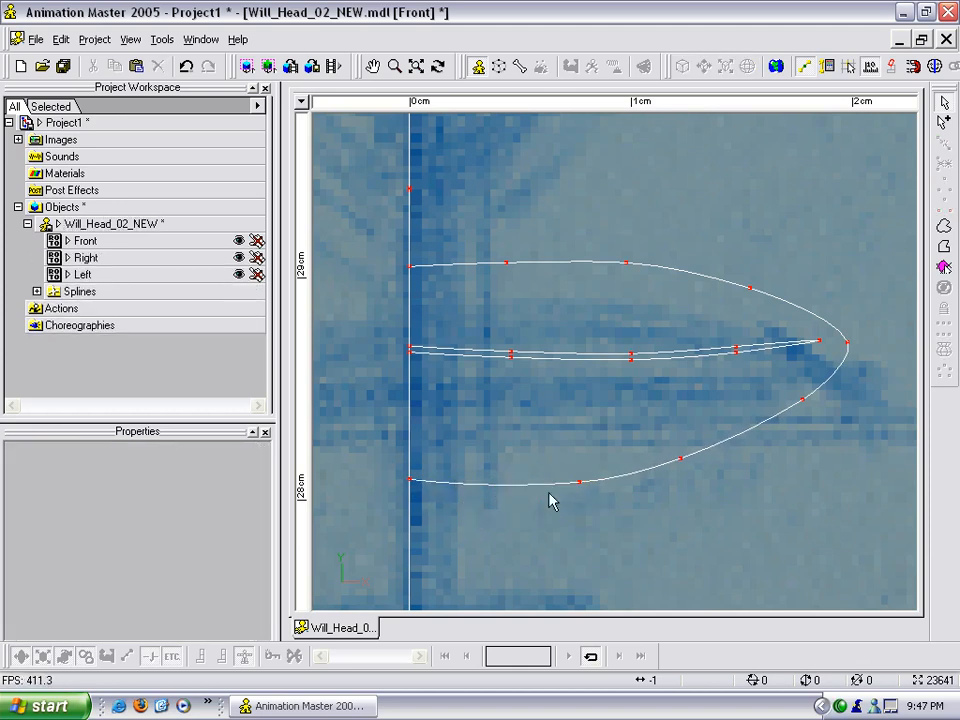
pyautogui.click(581, 484)
pyautogui.moveTo(580, 484); pyautogui.dragTo(516, 490)
pyautogui.click(643, 472)
# In a turned 3D view, shift the lower lip outline points in depth towards the profile
pyautogui.click(681, 458)
pyautogui.press('t')
pyautogui.moveTo(681, 446); pyautogui.dragTo(553, 386)
pyautogui.press('Escape')
pyautogui.moveTo(612, 390); pyautogui.dragTo(552, 384)
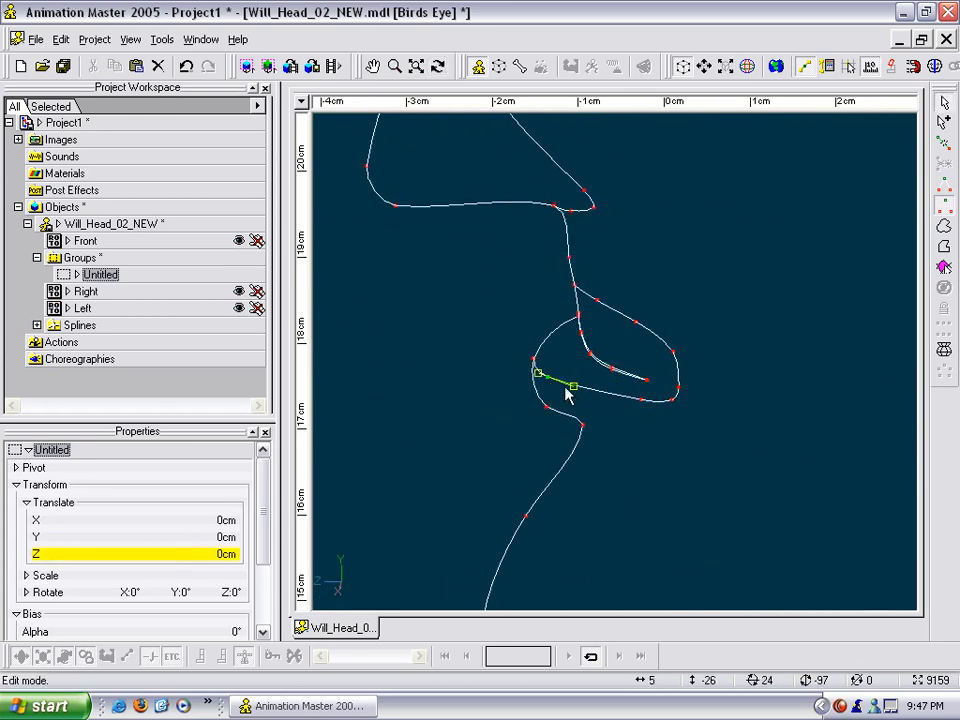
pyautogui.moveTo(641, 402); pyautogui.dragTo(613, 402)
# Fine-tune the depth of the lip outline points from several angles so the loop wraps around the mouth line
pyautogui.press('t')
pyautogui.press('t')
pyautogui.moveTo(591, 446)
pyautogui.mouseDown()
pyautogui.moveTo(597, 454)
pyautogui.moveTo(568, 447)
pyautogui.moveTo(581, 463)
pyautogui.mouseUp()
pyautogui.moveTo(540, 498); pyautogui.dragTo(537, 497)
pyautogui.press('t')
pyautogui.moveTo(578, 454); pyautogui.dragTo(558, 506)
pyautogui.moveTo(633, 475); pyautogui.dragTo(557, 478)
pyautogui.moveTo(606, 446); pyautogui.dragTo(615, 410)
# Check the lip outline from several angles and save the head model
pyautogui.scroll(5, 615, 410)
pyautogui.moveTo(615, 410); pyautogui.dragTo(672, 298, button='middle')
pyautogui.scroll(-3, 672, 298)
pyautogui.click(673, 297)
pyautogui.click(640, 380)
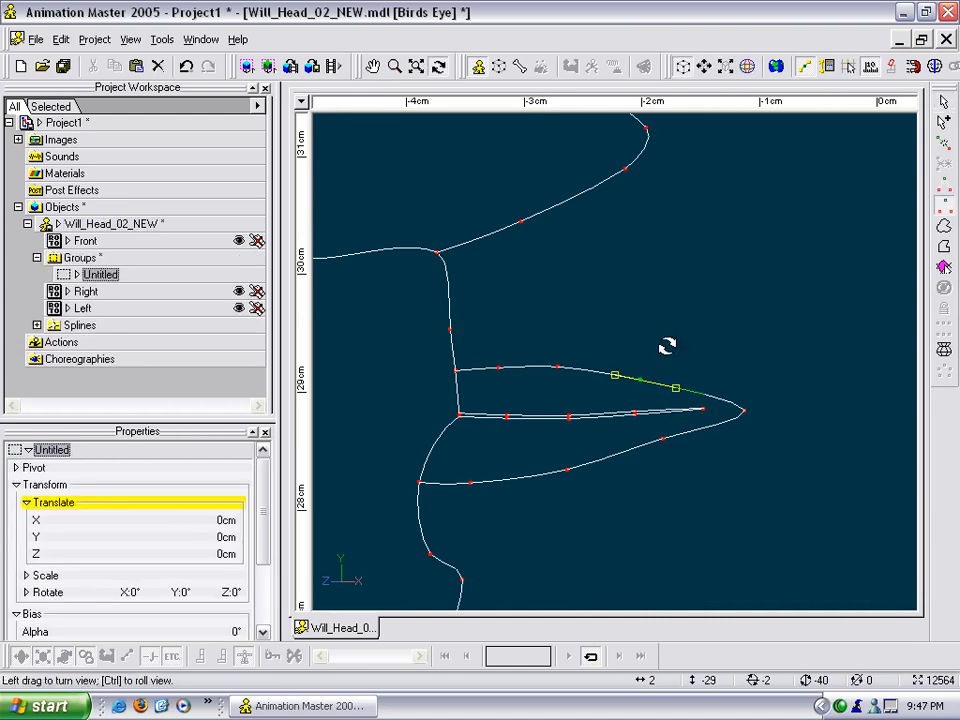
pyautogui.moveTo(647, 358); pyautogui.dragTo(628, 364)
pyautogui.scroll(-6, 626, 364)
pyautogui.click(653, 300)
pyautogui.rightClick(651, 294)
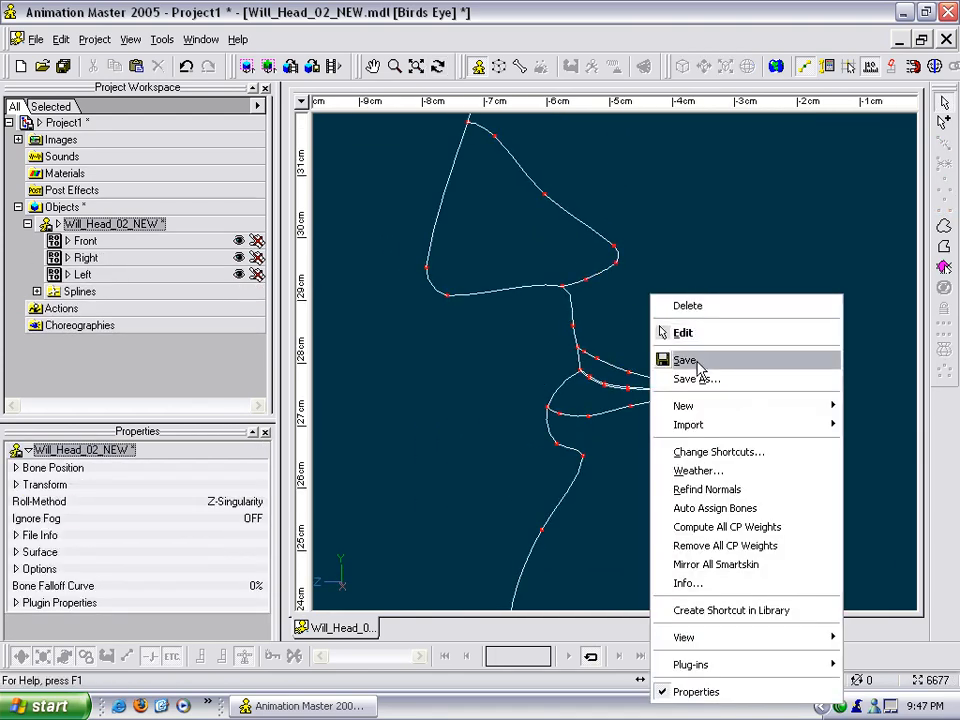
pyautogui.click(675, 360)
pyautogui.moveTo(646, 311)
pyautogui.mouseDown()
pyautogui.moveTo(643, 348)
pyautogui.moveTo(602, 326)
pyautogui.moveTo(660, 332)
pyautogui.moveTo(677, 321)
pyautogui.moveTo(638, 338)
pyautogui.moveTo(656, 330)
pyautogui.mouseUp()
pyautogui.scroll(-2, 643, 346)
pyautogui.press('t')
pyautogui.scroll(2, 682, 338)
pyautogui.scroll(1, 689, 340)
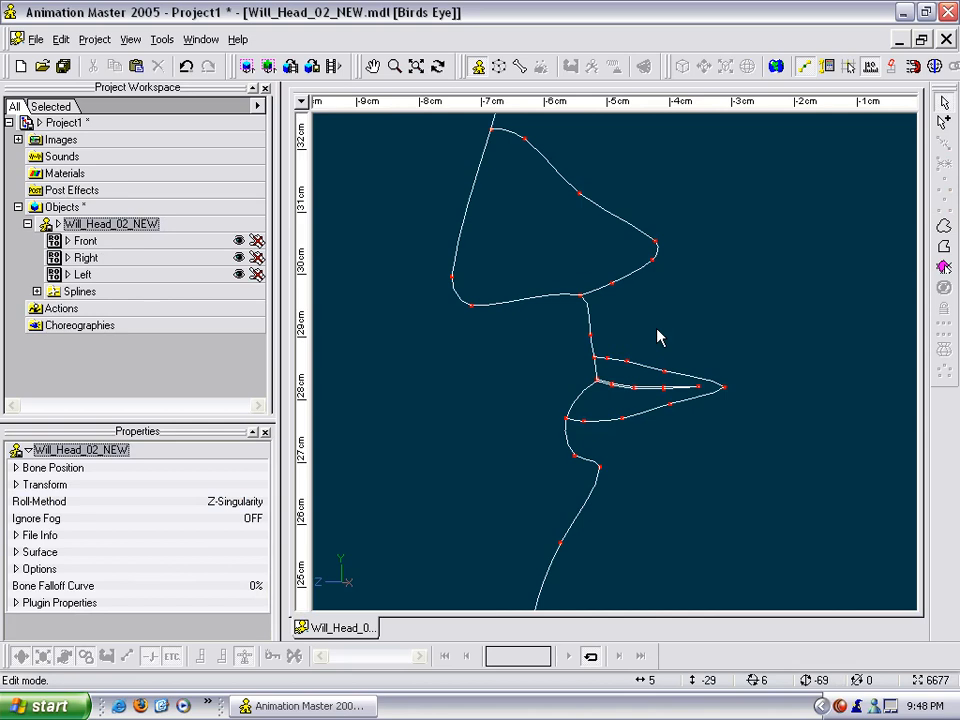
# In the front view, draw an outer mouth loop from the profile point below the nose around the lip outline to the profile point beneath the lower lip
pyautogui.press('1')
pyautogui.scroll(-4, 669, 291)
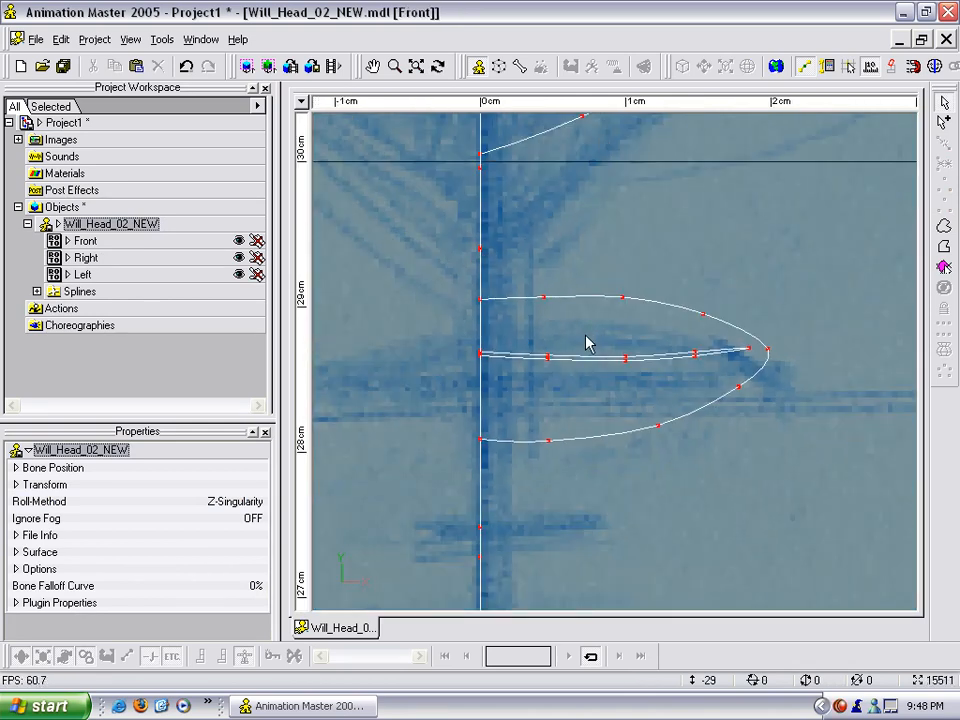
pyautogui.press('a')
pyautogui.moveTo(483, 250); pyautogui.dragTo(557, 251)
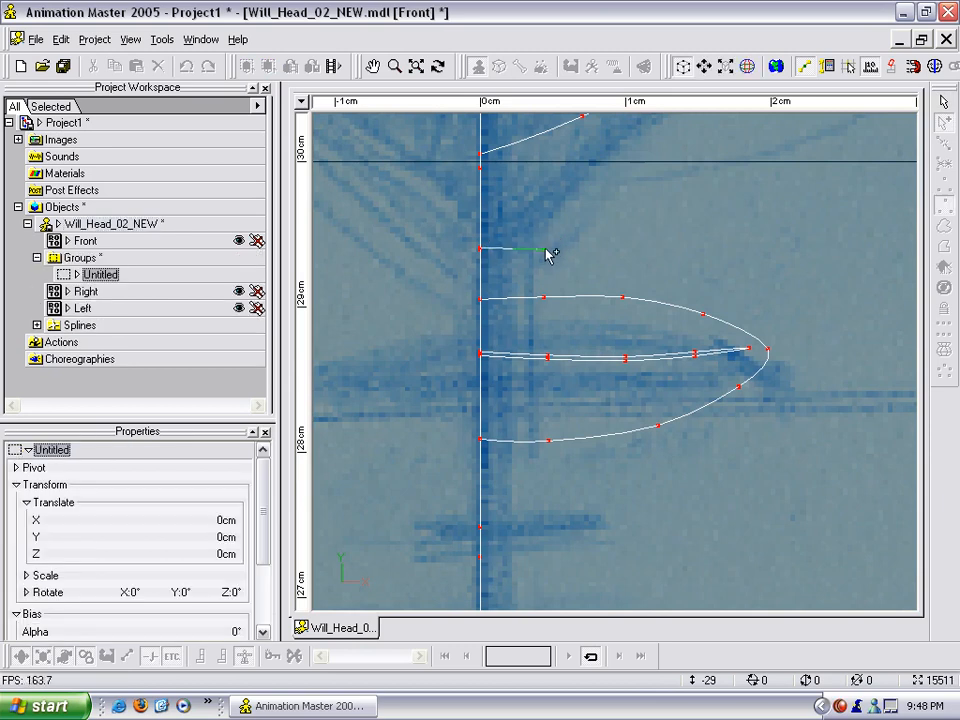
pyautogui.moveTo(736, 273); pyautogui.dragTo(789, 421)
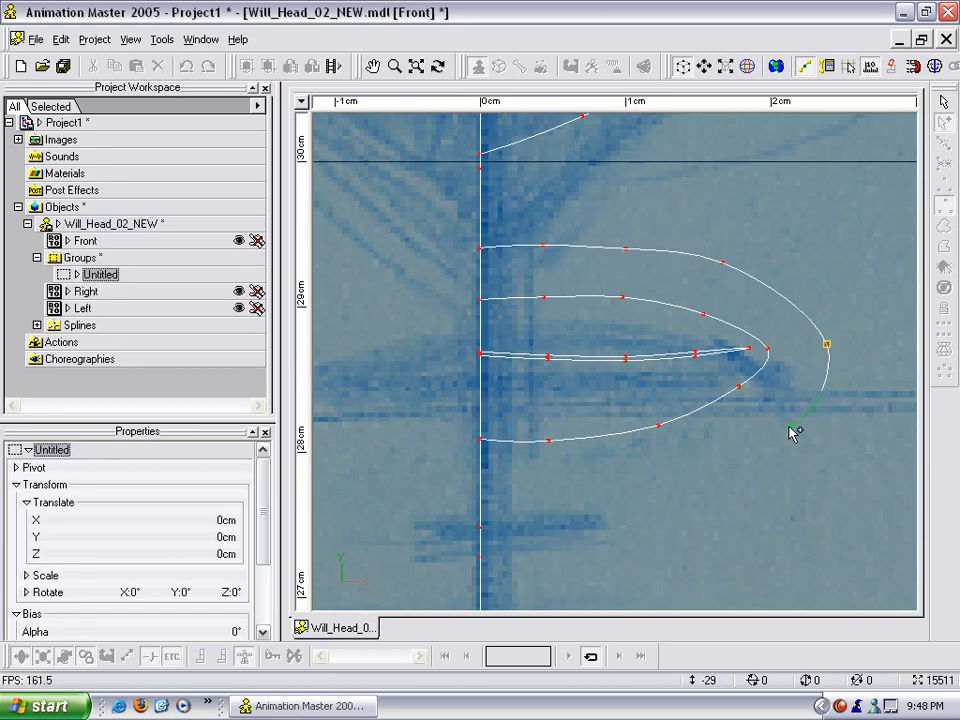
pyautogui.click(789, 433)
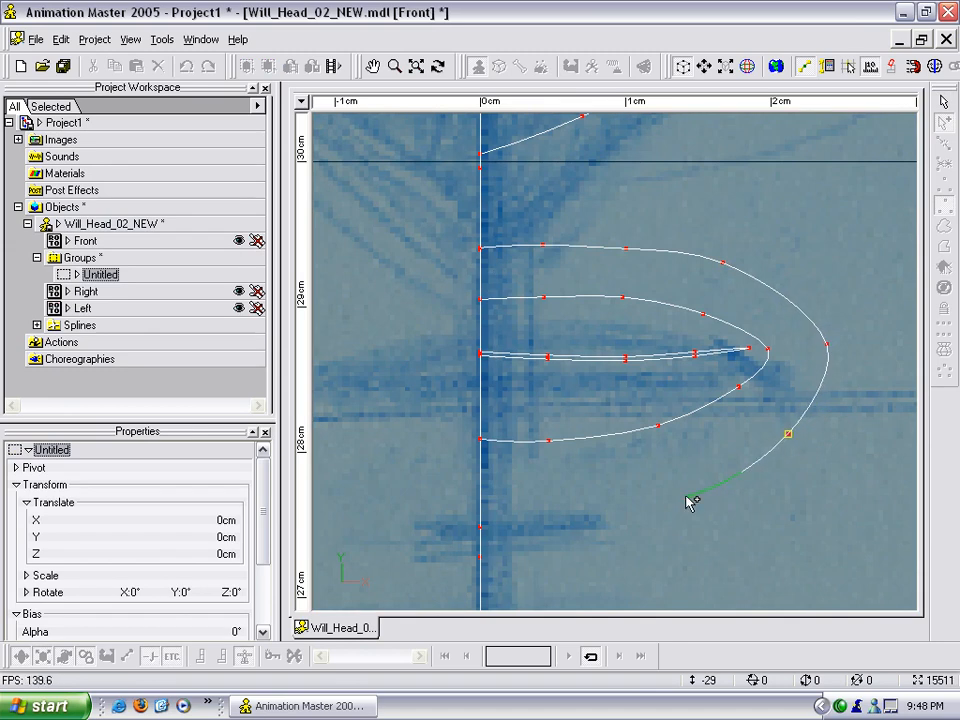
pyautogui.click(673, 494)
pyautogui.click(544, 513)
pyautogui.click(481, 527)
pyautogui.press('Escape')
# Move the three lower points of the outer mouth loop outwards and down to round its curve
pyautogui.moveTo(547, 514); pyautogui.dragTo(549, 529)
pyautogui.moveTo(670, 493); pyautogui.dragTo(683, 510)
pyautogui.moveTo(790, 434); pyautogui.dragTo(797, 440)
pyautogui.click(740, 492)
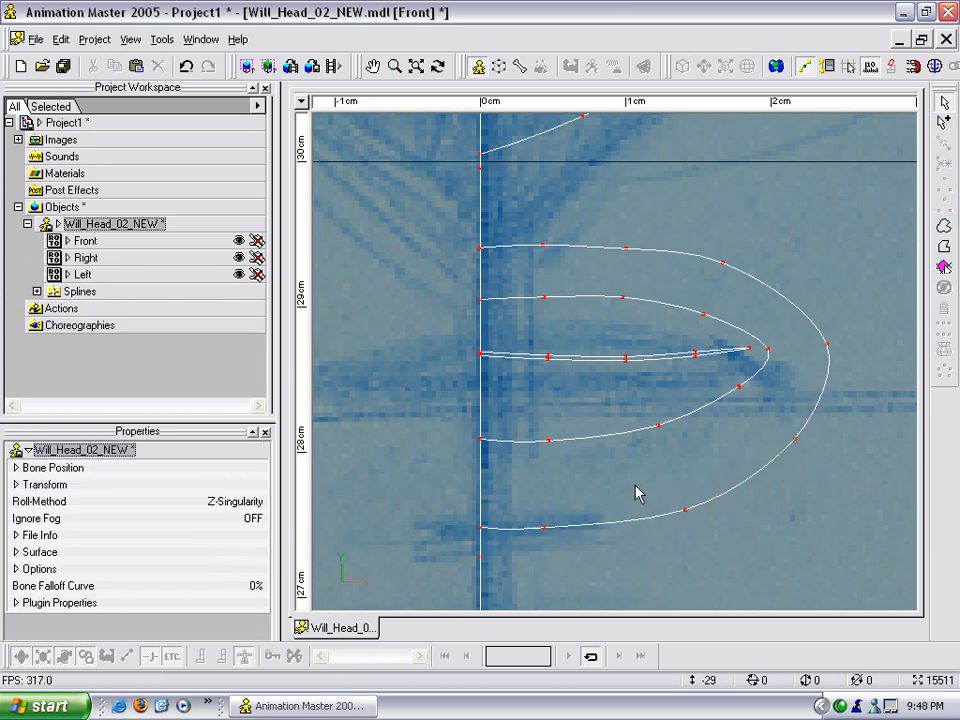
# In a turned 3D view, shift the upper points of the outer mouth loop in depth to follow the lip outline
pyautogui.click(683, 510)
pyautogui.click(827, 345)
pyautogui.press('t')
pyautogui.moveTo(816, 356); pyautogui.dragTo(733, 410)
pyautogui.press('m')
pyautogui.moveTo(872, 358); pyautogui.dragTo(864, 406)
pyautogui.click(709, 290)
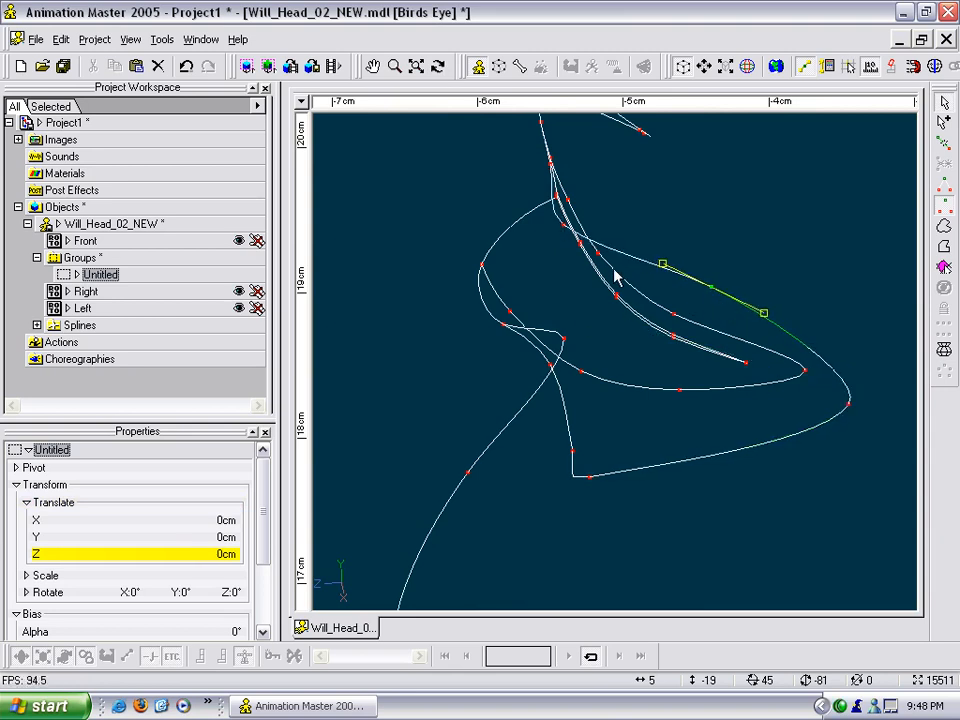
pyautogui.moveTo(565, 228); pyautogui.dragTo(588, 224)
pyautogui.moveTo(713, 287); pyautogui.dragTo(662, 279)
# Shift the lower points of the outer mouth loop in depth so it curves smoothly back from the profile
pyautogui.press('t')
pyautogui.press('t')
pyautogui.moveTo(626, 388); pyautogui.dragTo(632, 396)
pyautogui.moveTo(587, 480); pyautogui.dragTo(753, 470)
pyautogui.moveTo(569, 535); pyautogui.dragTo(615, 493)
pyautogui.press('t')
pyautogui.moveTo(521, 562); pyautogui.dragTo(557, 322)
pyautogui.press('t')
pyautogui.press('m')
pyautogui.moveTo(505, 467); pyautogui.dragTo(580, 500)
# Insert a control point near the mouth corner in the upper half of both the lip outline and the outer mouth loop
pyautogui.press('3')
pyautogui.press('t')
pyautogui.press('t')
pyautogui.moveTo(664, 420); pyautogui.dragTo(731, 360)
pyautogui.press('m')
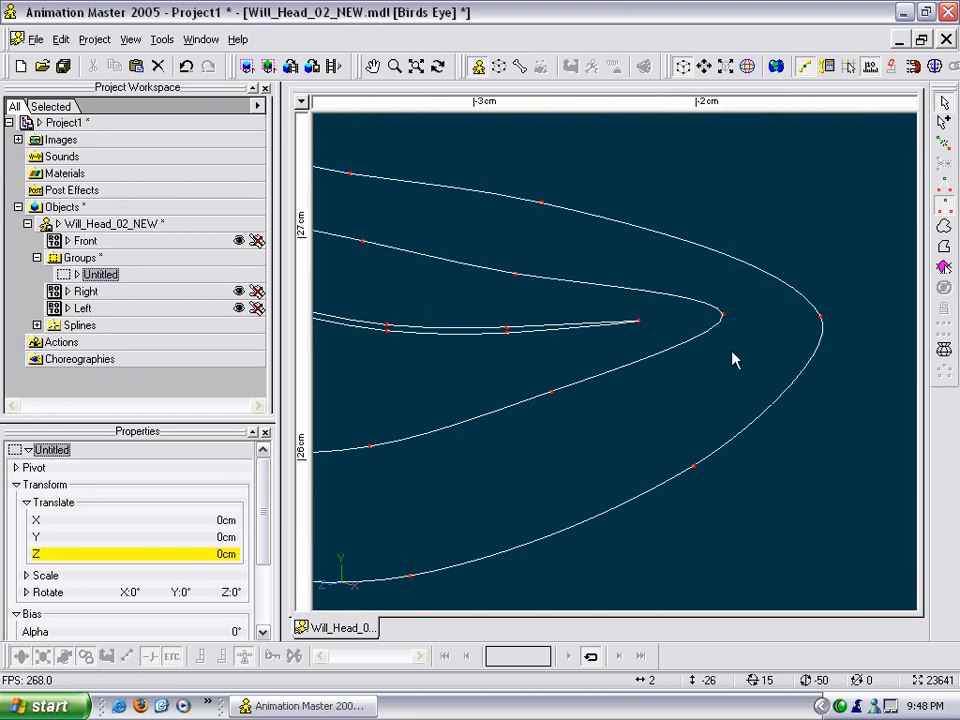
pyautogui.click(611, 337)
pyautogui.click(611, 291)
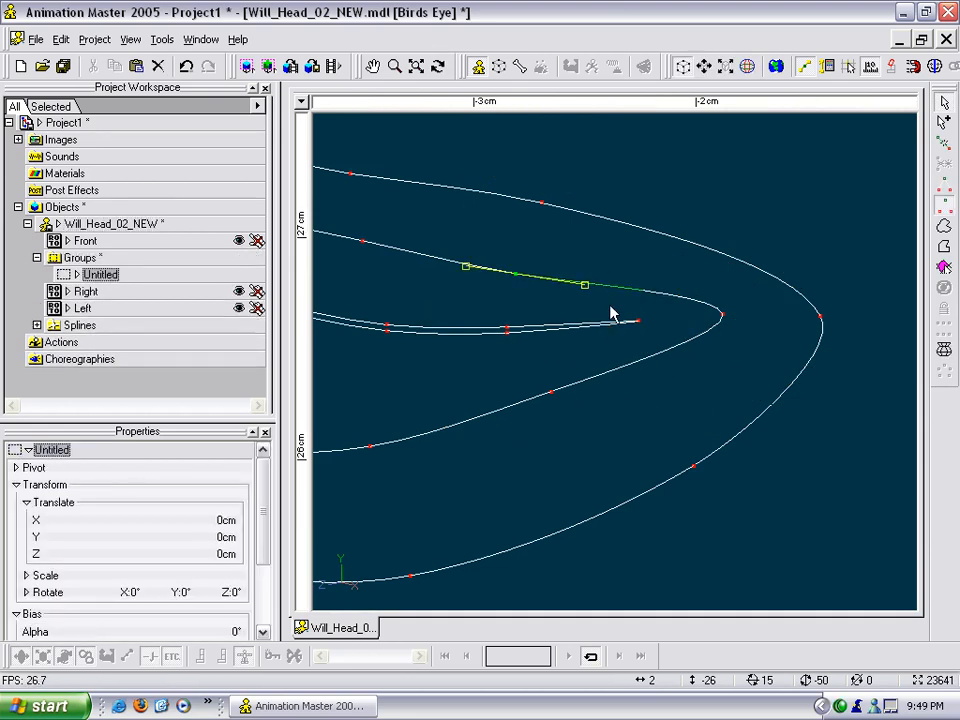
pyautogui.press('y')
pyautogui.click(683, 238)
pyautogui.press('y')
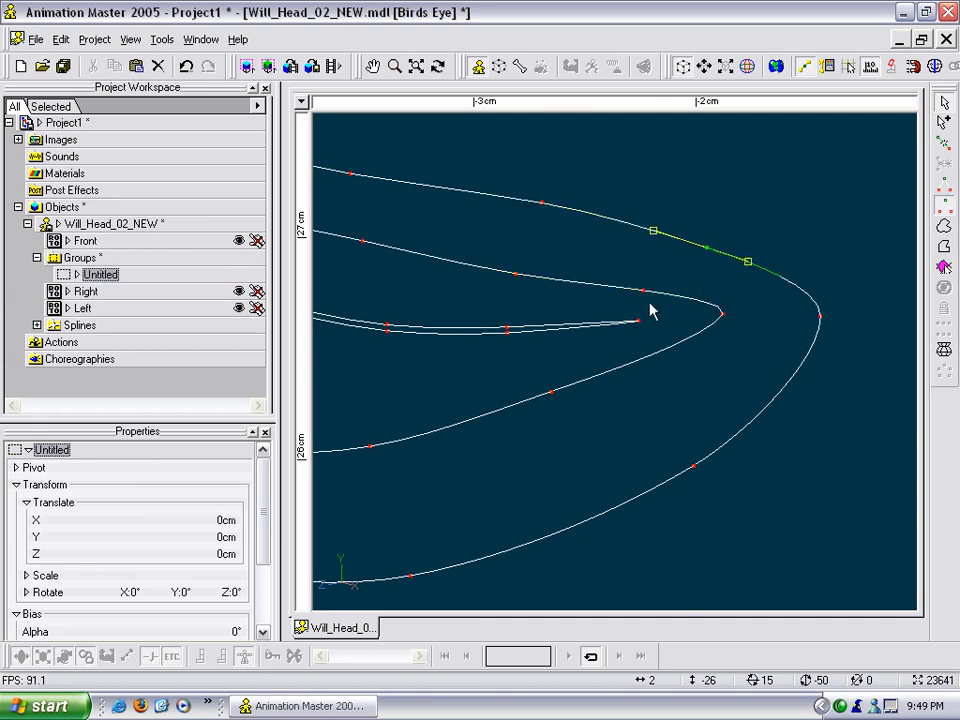
# Insert matching control points near the mouth corner in both mouth lines and in the lower halves of the lip outline and outer loop
pyautogui.click(590, 327)
pyautogui.moveTo(577, 338); pyautogui.dragTo(579, 342)
pyautogui.click(615, 379)
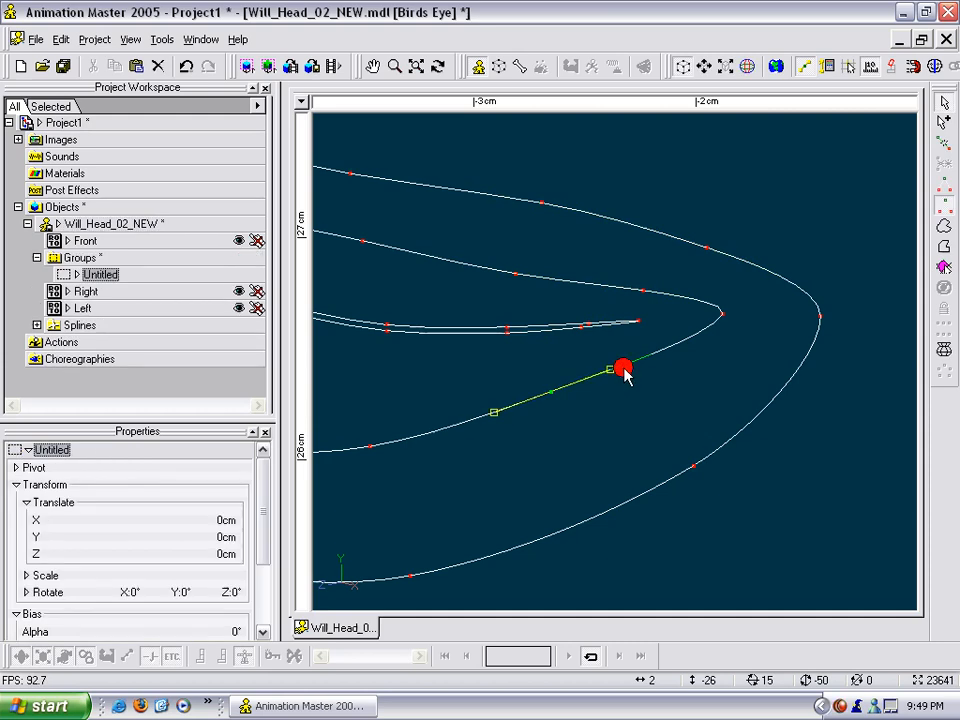
pyautogui.click(764, 418)
# Reposition the lower points of the outer loop and lip outline near the mouth corner to smooth both curves
pyautogui.moveTo(693, 466); pyautogui.dragTo(625, 512)
pyautogui.moveTo(768, 416)
pyautogui.mouseDown()
pyautogui.moveTo(752, 435)
pyautogui.moveTo(765, 439)
pyautogui.mouseUp()
pyautogui.click(628, 368)
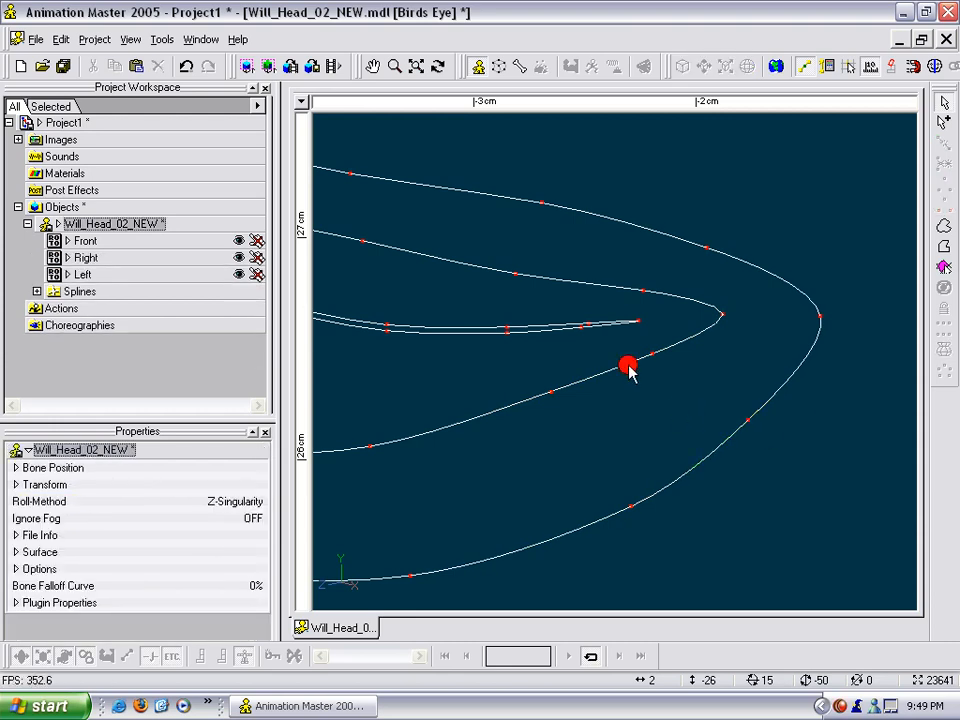
pyautogui.moveTo(562, 398); pyautogui.dragTo(568, 418)
pyautogui.click(647, 364)
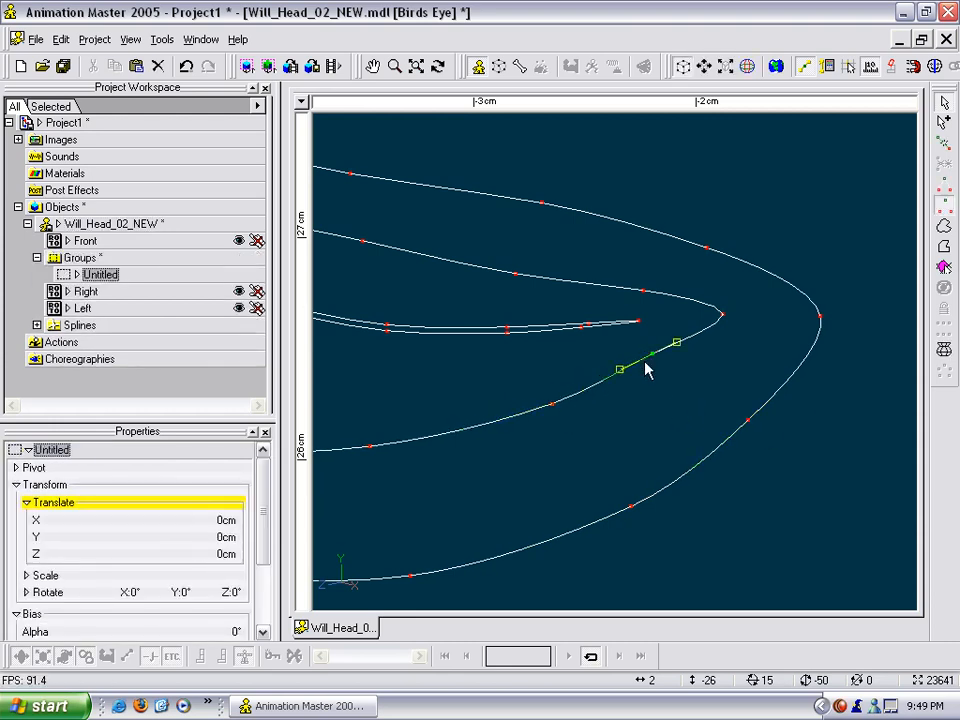
pyautogui.moveTo(647, 358); pyautogui.dragTo(650, 361)
# Examine the mouth loops from several turned angles and against the side reference sketch
pyautogui.press('t')
pyautogui.moveTo(691, 400)
pyautogui.mouseDown()
pyautogui.moveTo(672, 392)
pyautogui.moveTo(695, 419)
pyautogui.mouseUp()
pyautogui.scroll(-4, 677, 394)
pyautogui.press('t')
pyautogui.moveTo(568, 385); pyautogui.dragTo(622, 383)
pyautogui.press('t')
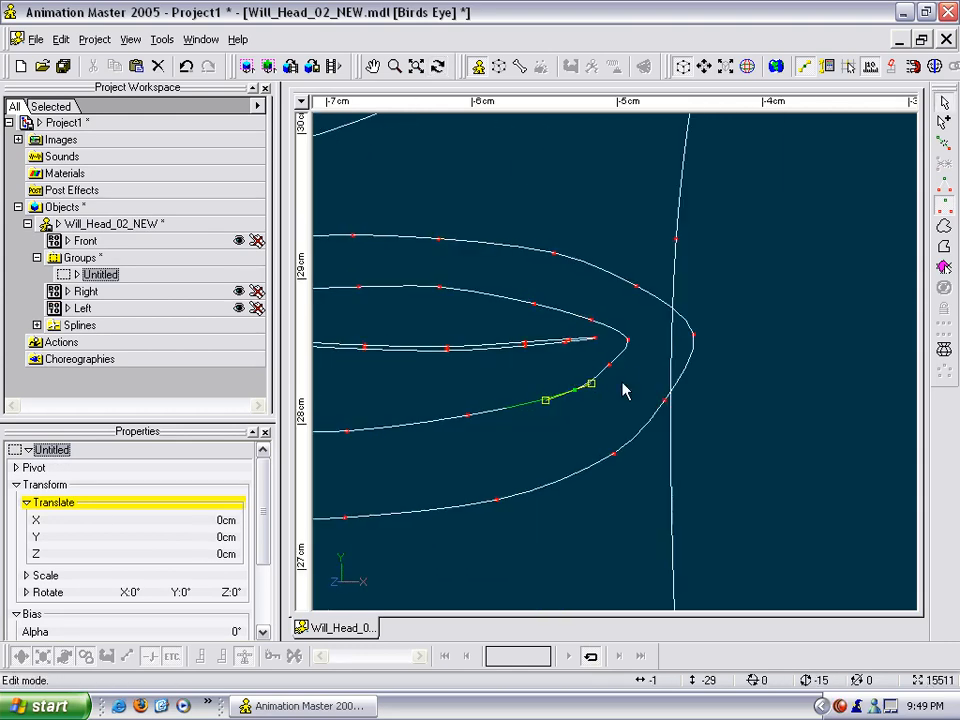
pyautogui.scroll(-4, 622, 390)
pyautogui.moveTo(640, 369); pyautogui.dragTo(644, 412, button='middle')
pyautogui.press('t')
pyautogui.moveTo(645, 392); pyautogui.dragTo(596, 396)
pyautogui.click(645, 325)
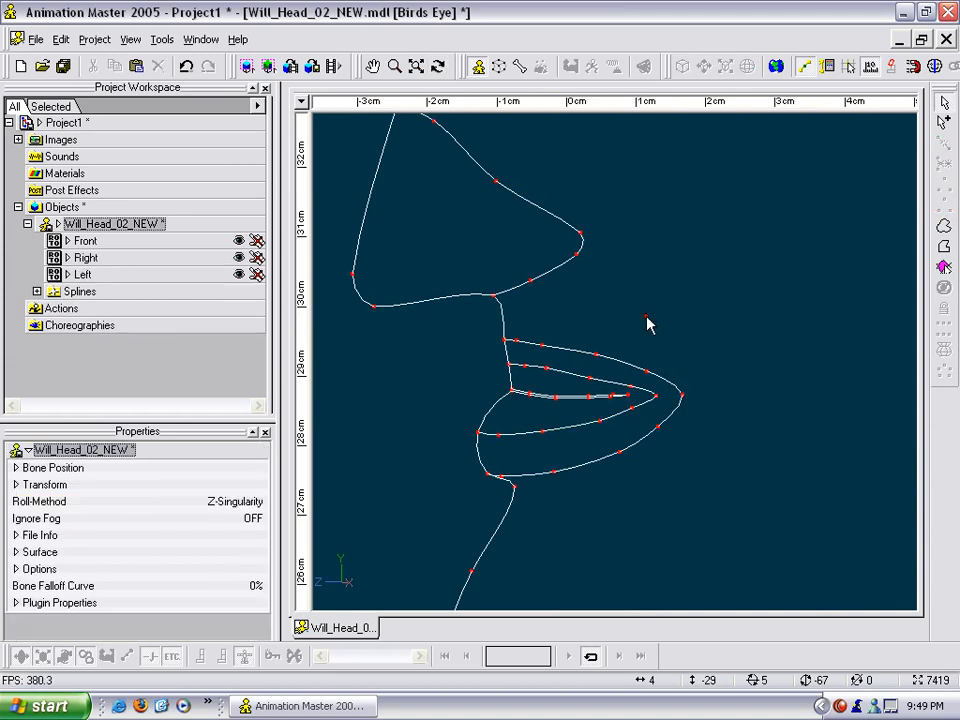
pyautogui.scroll(-3, 646, 325)
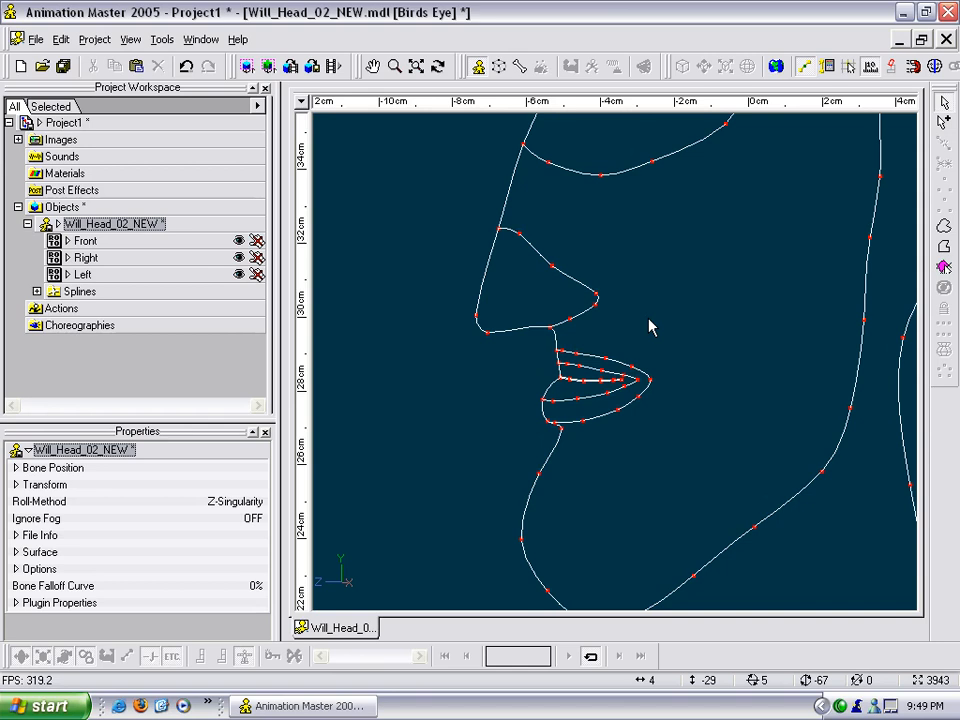
pyautogui.press('4')
pyautogui.scroll(-6, 686, 455)
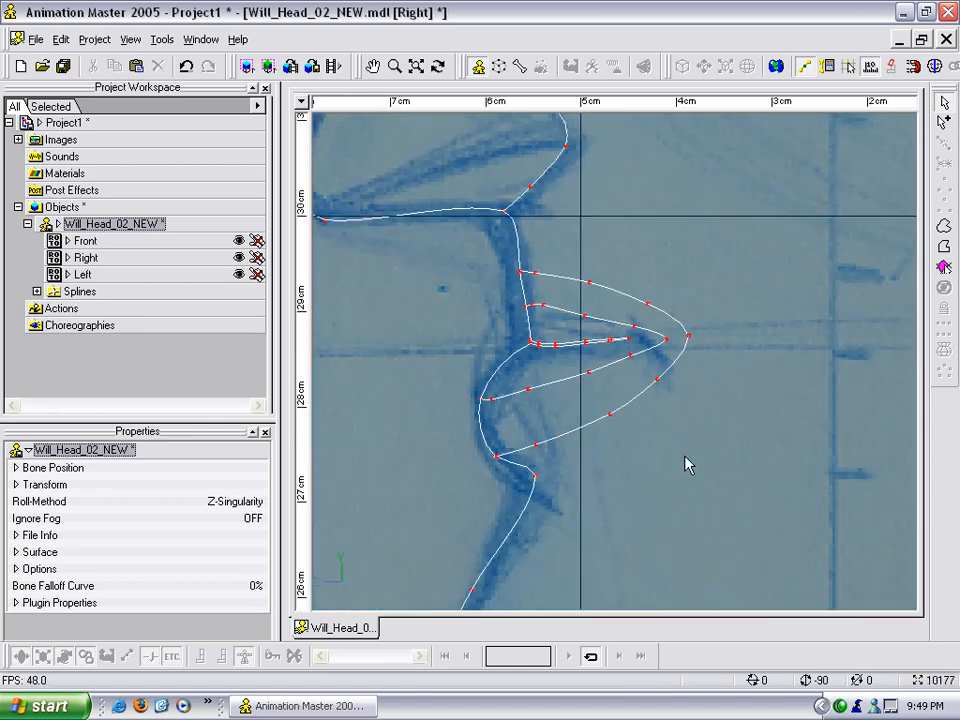
# Examine the head splines from turned angles and against the side sketch, from the eye socket down to the mouth
pyautogui.moveTo(679, 342); pyautogui.dragTo(660, 448, button='middle')
pyautogui.moveTo(678, 379); pyautogui.dragTo(683, 416, button='middle')
pyautogui.scroll(3, 682, 416)
pyautogui.moveTo(665, 342); pyautogui.dragTo(665, 403, button='middle')
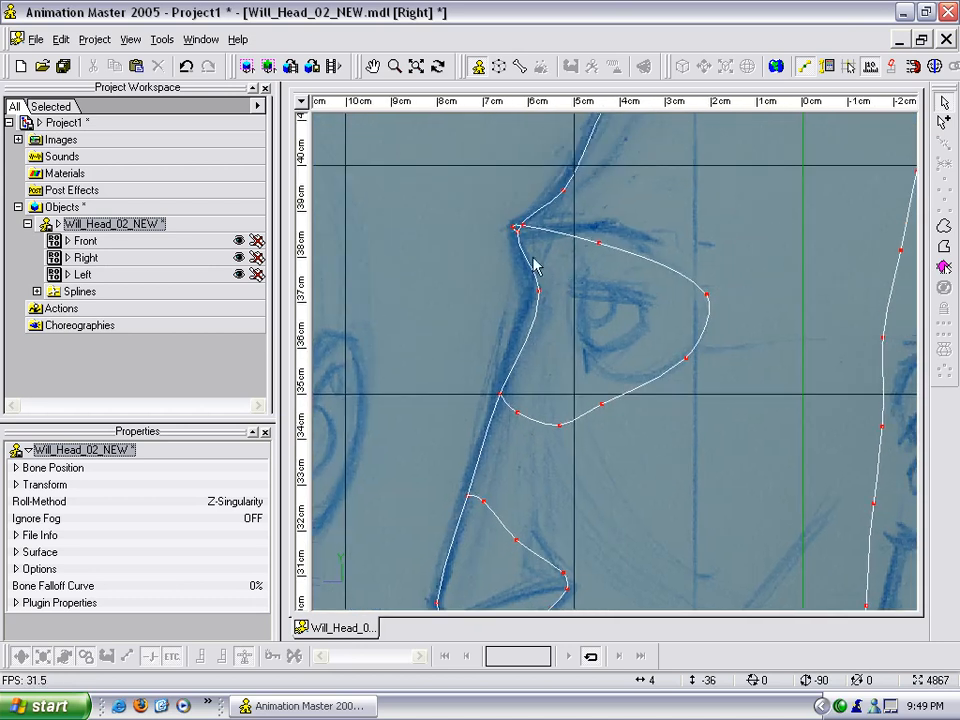
pyautogui.press('t')
pyautogui.moveTo(592, 347); pyautogui.dragTo(712, 342)
pyautogui.moveTo(725, 328); pyautogui.dragTo(531, 314, button='middle')
pyautogui.scroll(-5, 562, 311)
pyautogui.press('t')
pyautogui.moveTo(622, 311); pyautogui.dragTo(559, 306)
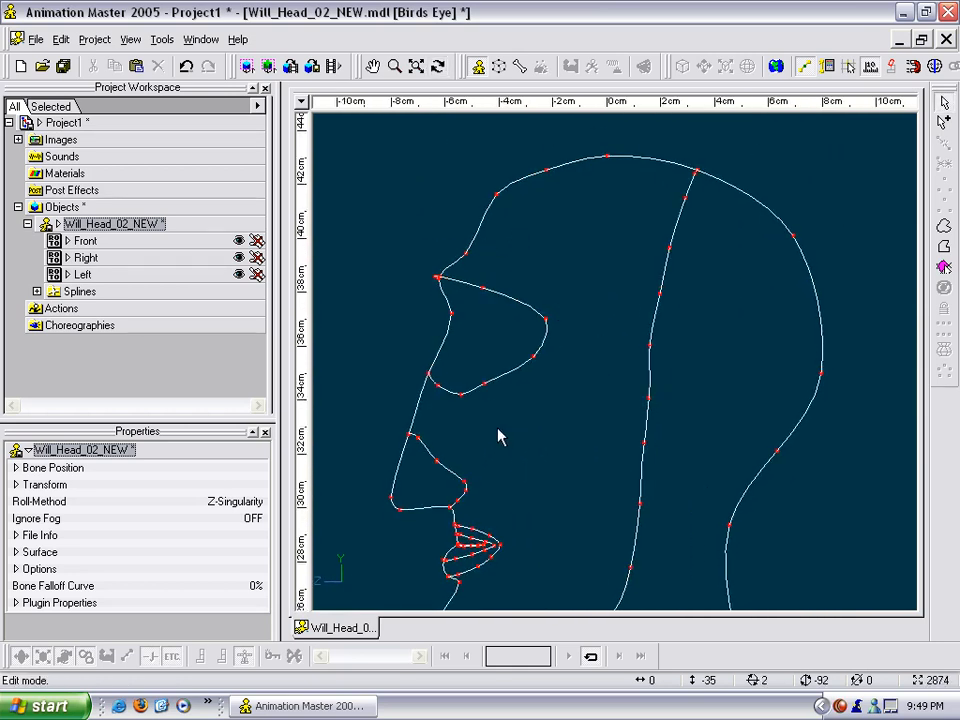
pyautogui.press('4')
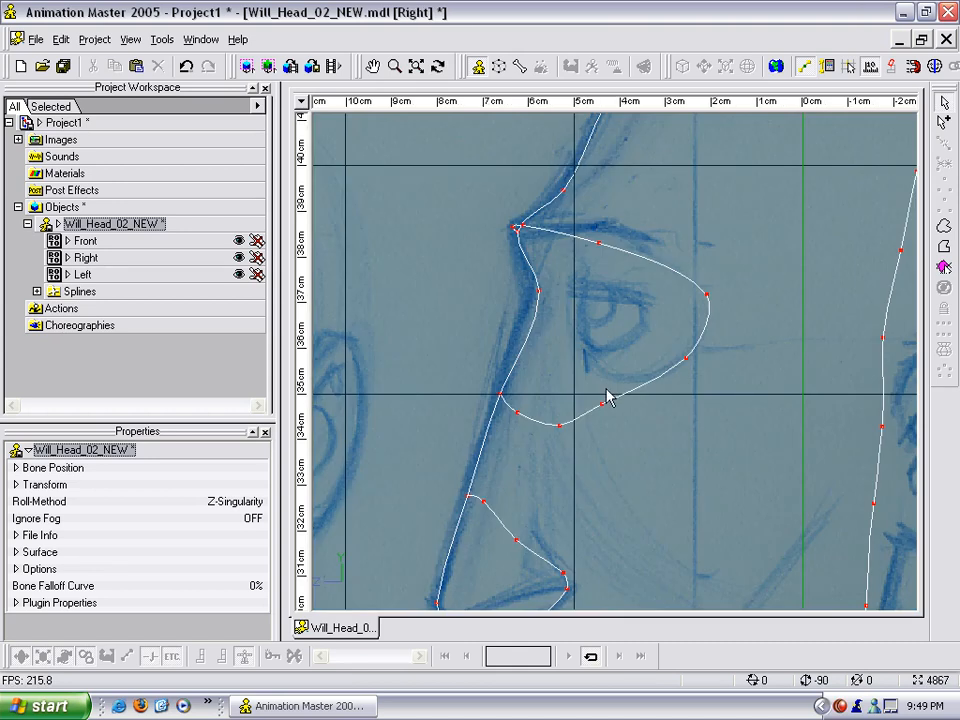
pyautogui.scroll(-5, 628, 390)
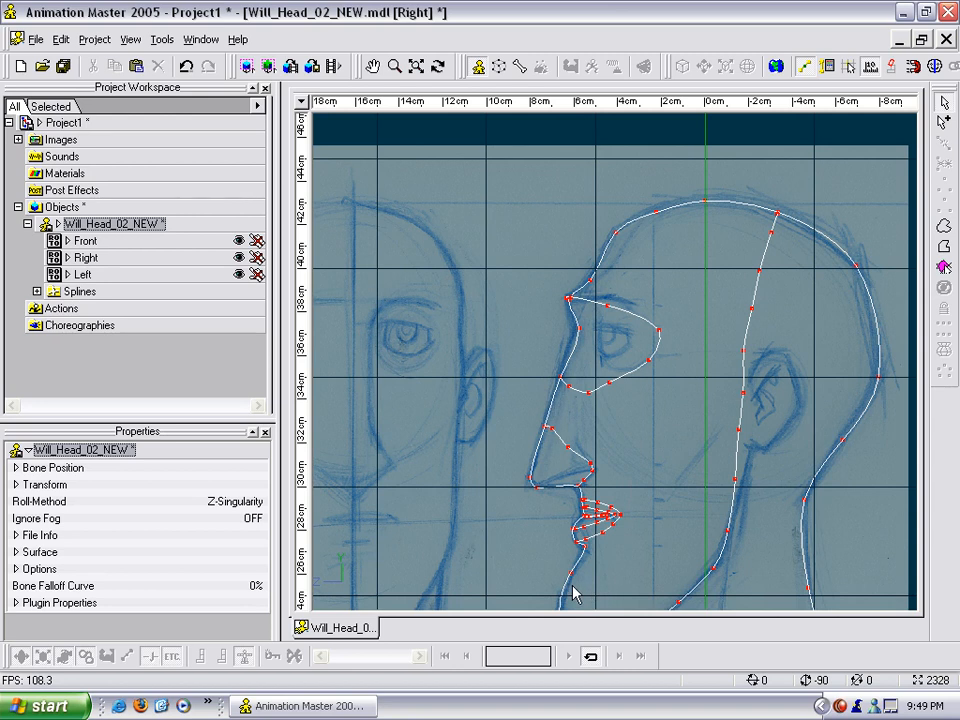
pyautogui.scroll(-2, 566, 594)
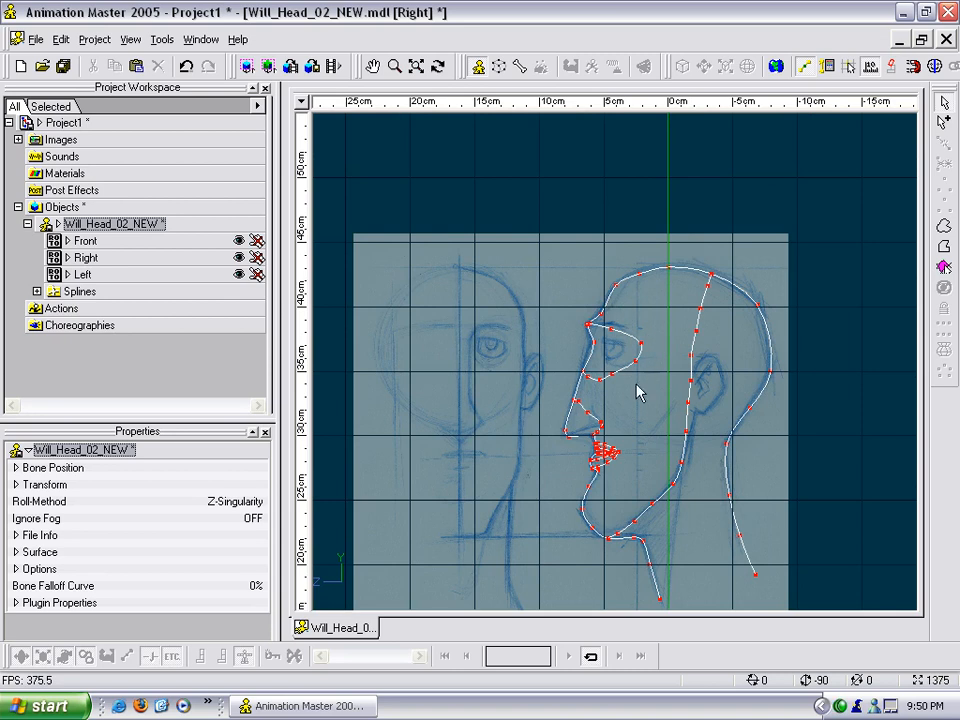
pyautogui.scroll(4, 629, 399)
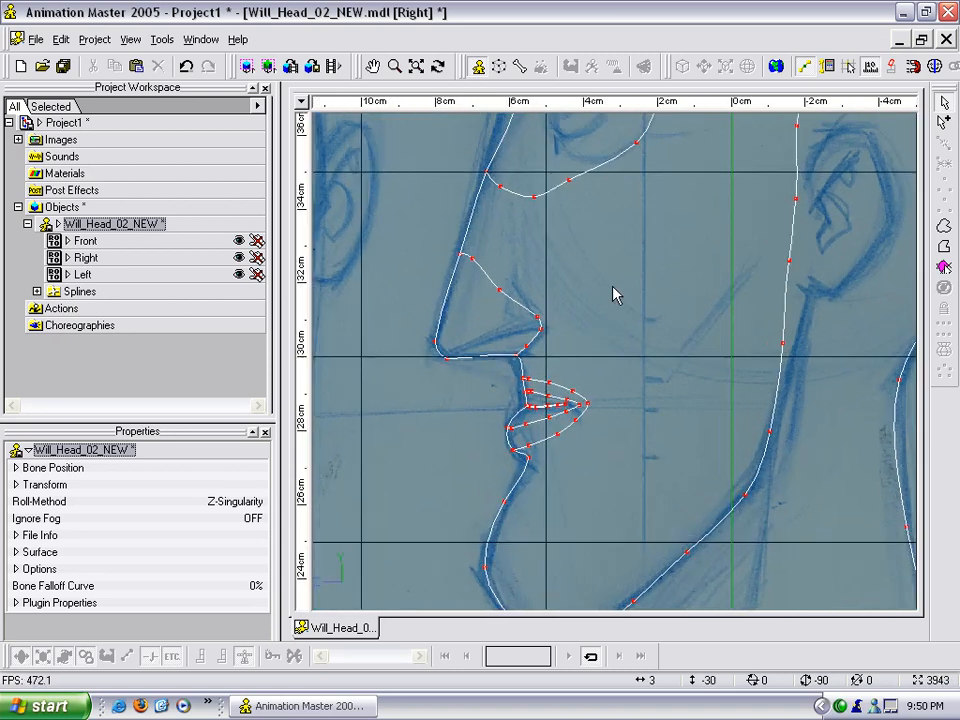
# Insert a control point on the nose bridge profile between the eye socket and the nose spline
pyautogui.click(467, 229)
pyautogui.press('y')
pyautogui.press('Escape')
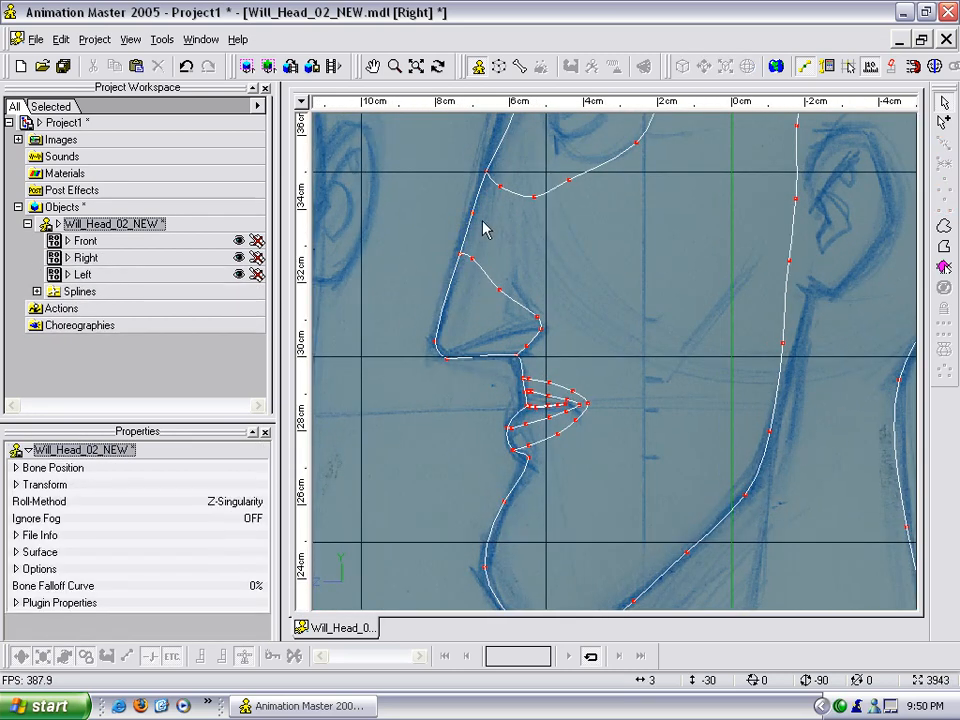
# Draw a side-view spline from the new nose bridge point around the nose and mouth, joining it to the profile below the lower lip
pyautogui.click(485, 220)
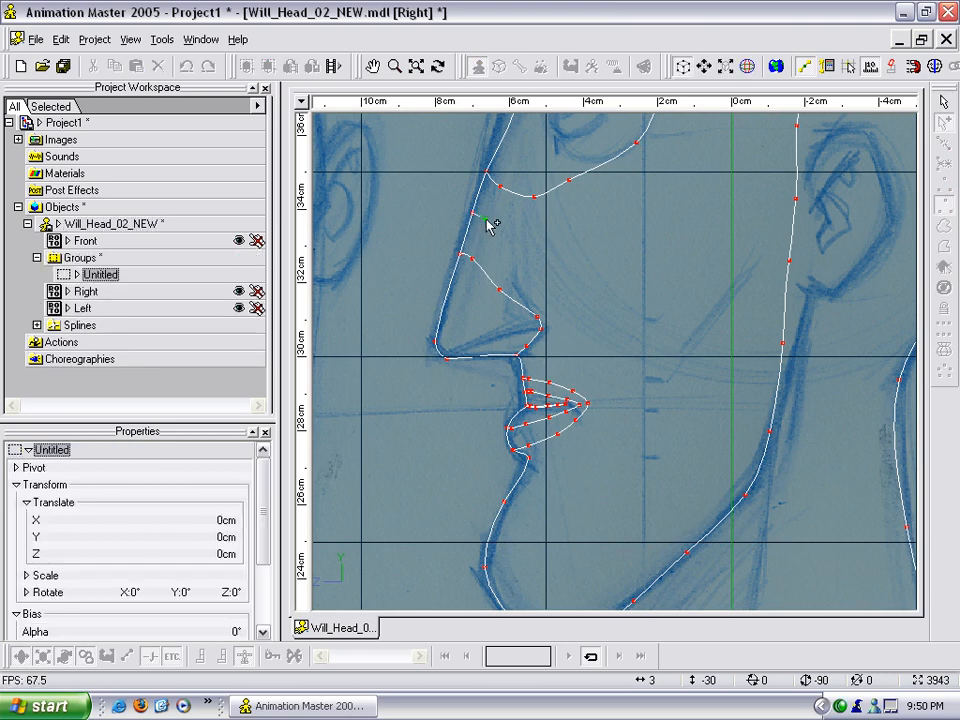
pyautogui.click(515, 268)
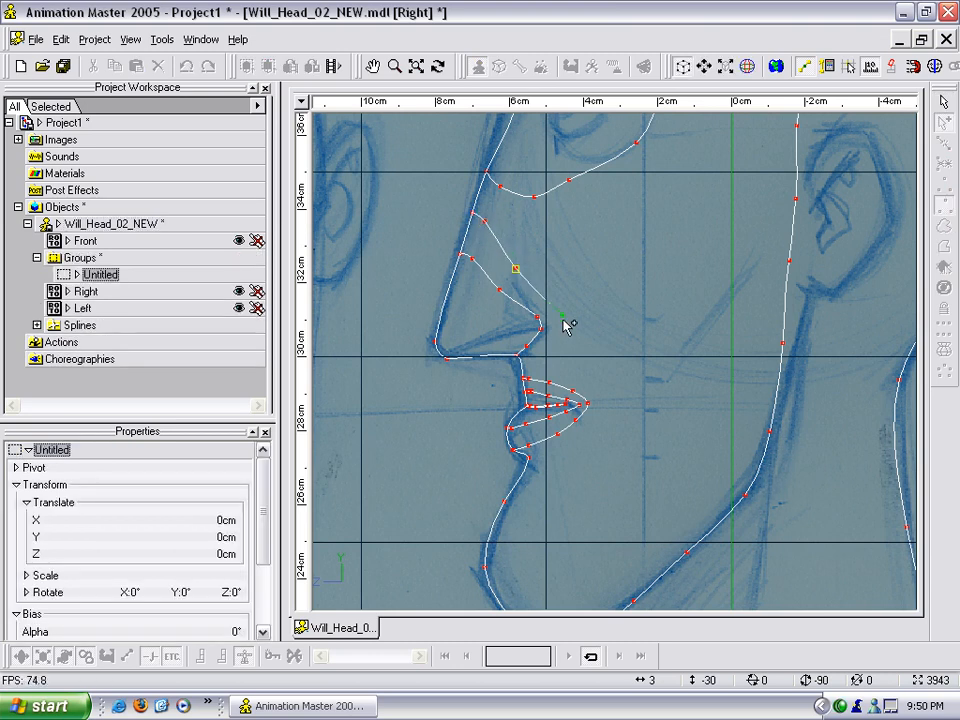
pyautogui.click(559, 309)
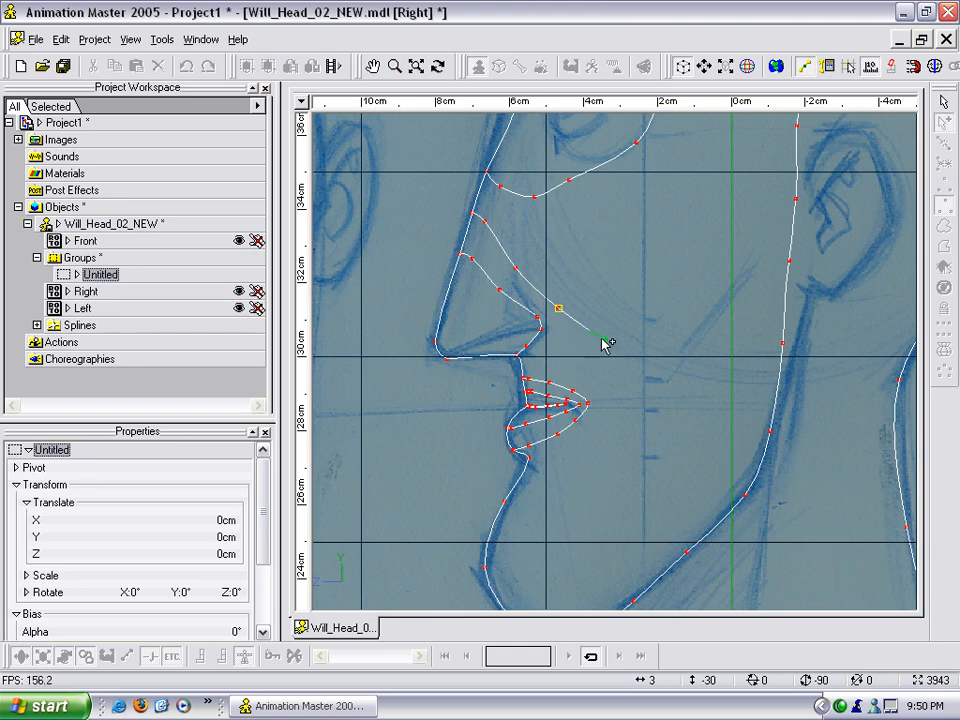
pyautogui.click(596, 337)
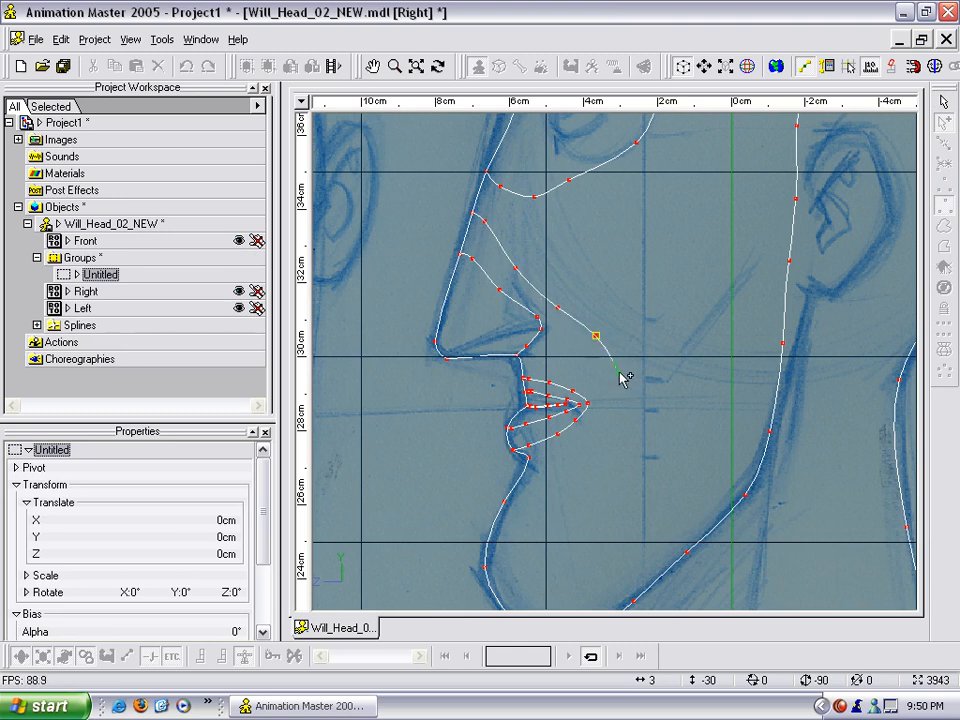
pyautogui.click(624, 371)
pyautogui.click(640, 404)
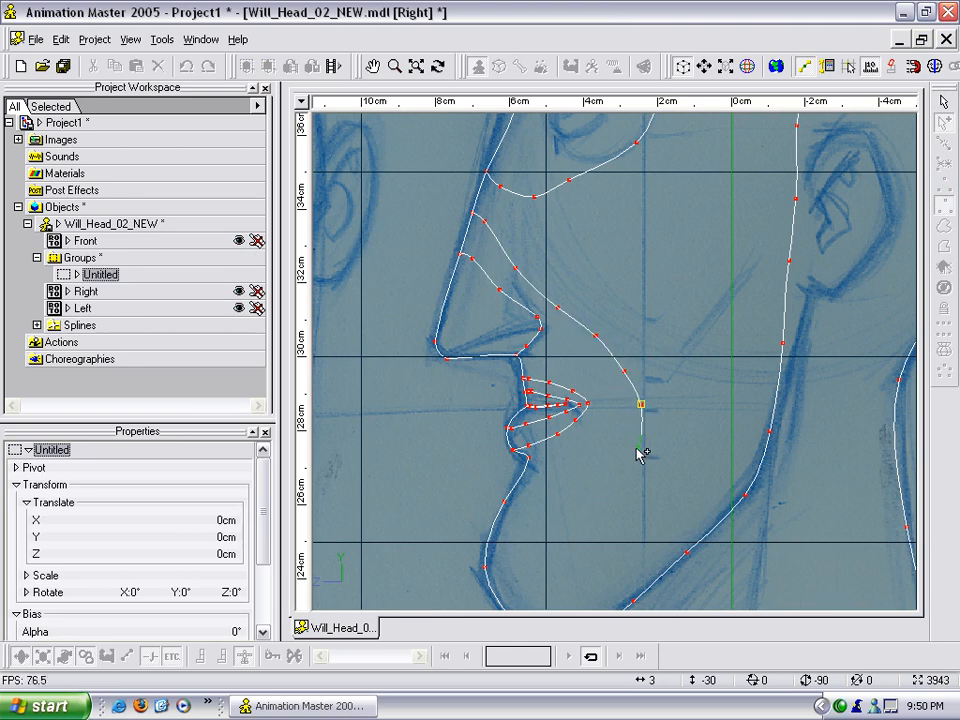
pyautogui.click(589, 485)
pyautogui.click(541, 499)
pyautogui.rightClick(505, 500)
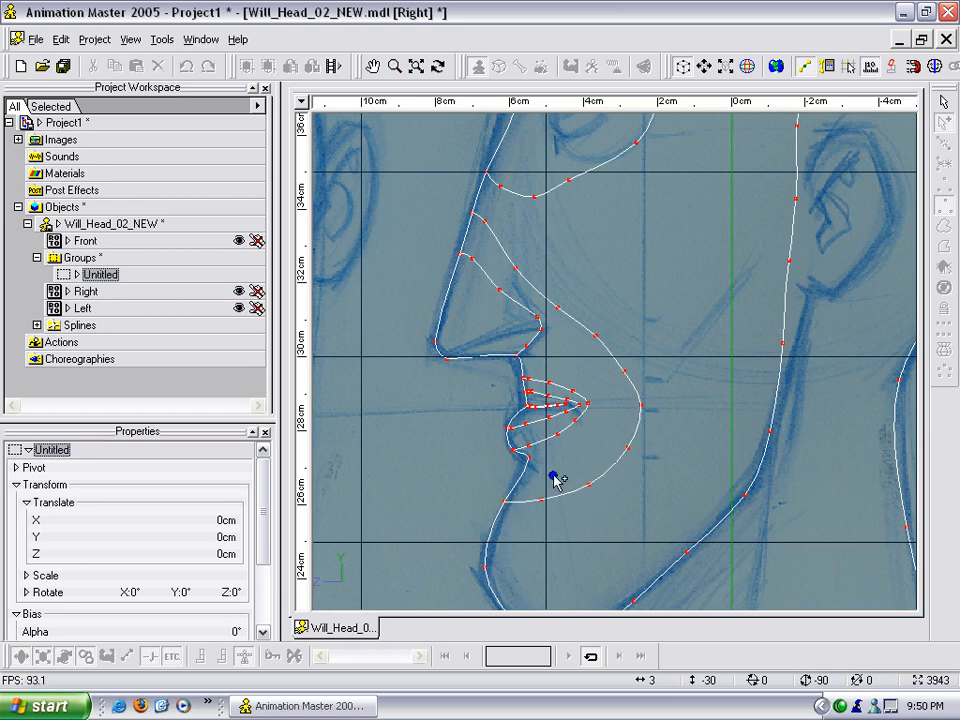
pyautogui.press('Escape')
# Spread the upper and cheek points of the new nose-to-mouth loop outward from the centerline in the front view
pyautogui.click(640, 405)
pyautogui.press('t')
pyautogui.moveTo(615, 430); pyautogui.dragTo(784, 418)
pyautogui.press('1')
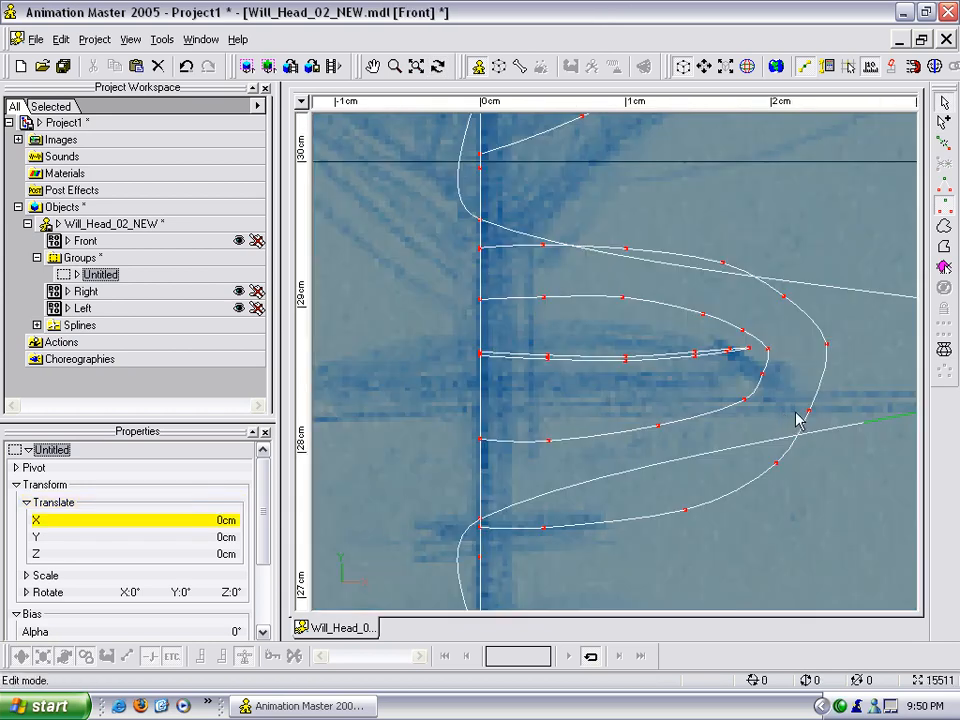
pyautogui.scroll(-3, 790, 420)
pyautogui.moveTo(793, 360); pyautogui.dragTo(738, 358)
pyautogui.click(568, 316)
pyautogui.moveTo(588, 332); pyautogui.dragTo(680, 295)
pyautogui.moveTo(574, 267); pyautogui.dragTo(694, 257)
pyautogui.moveTo(607, 256); pyautogui.dragTo(651, 216)
pyautogui.moveTo(568, 171); pyautogui.dragTo(642, 170)
# Reposition the top points of the nose-to-mouth loop in front view so they follow the sketched side of the nose
pyautogui.scroll(-1, 651, 163)
pyautogui.moveTo(658, 163); pyautogui.dragTo(664, 253, button='middle')
pyautogui.moveTo(663, 252); pyautogui.dragTo(668, 305, button='right')
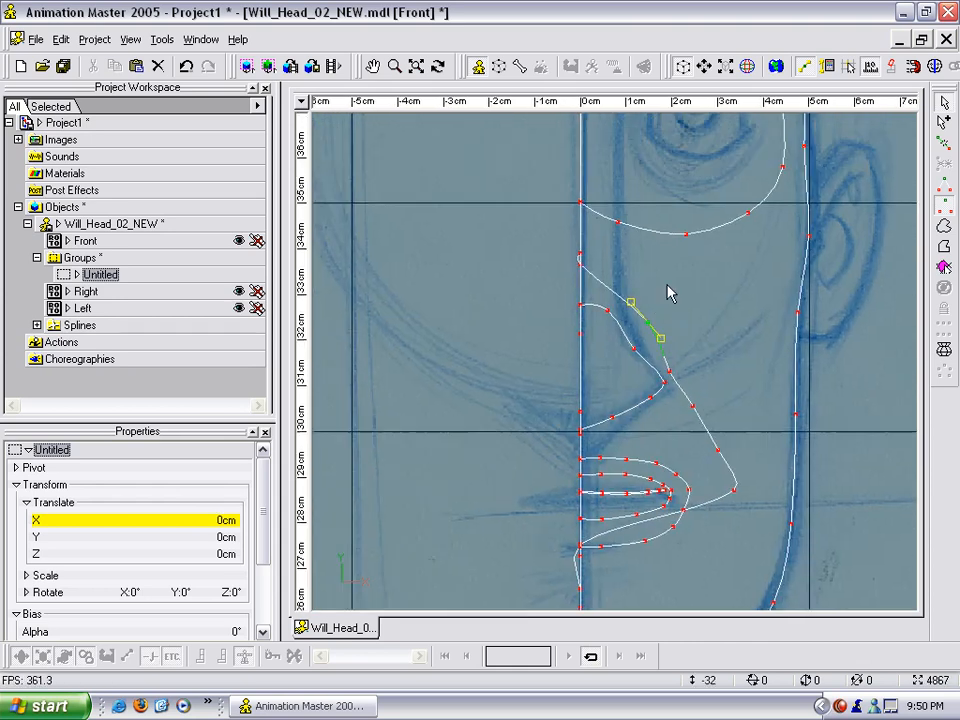
pyautogui.moveTo(602, 276); pyautogui.dragTo(618, 255)
pyautogui.moveTo(649, 322); pyautogui.dragTo(637, 325)
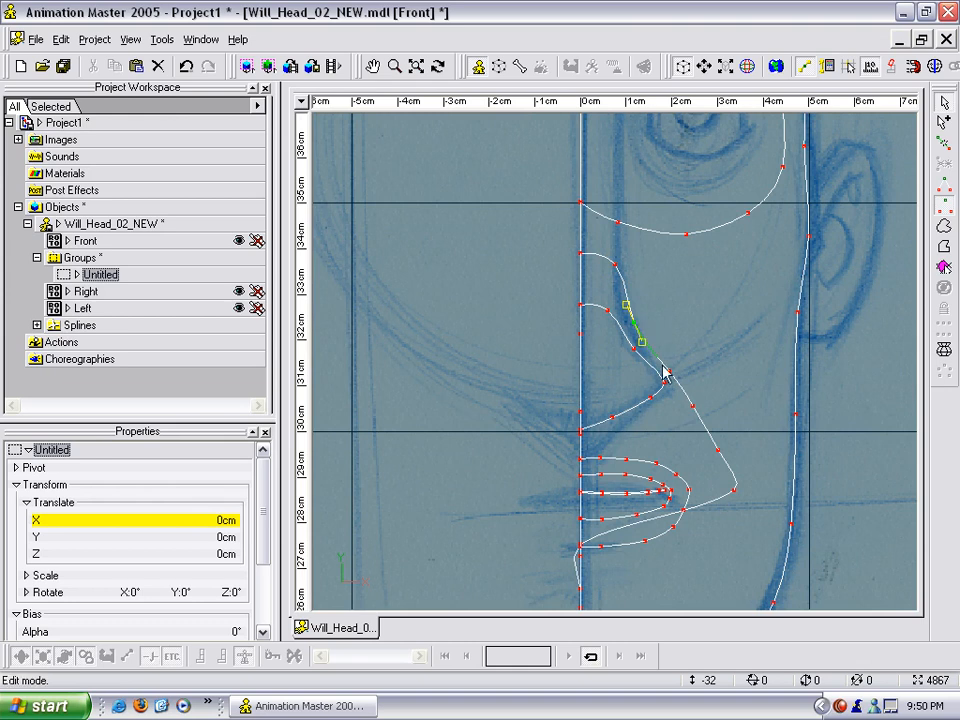
# Spread the lower points of the nose-to-mouth loop outward in front view to round the curve below the mouth
pyautogui.moveTo(711, 381); pyautogui.dragTo(706, 237, button='right')
pyautogui.click(594, 403)
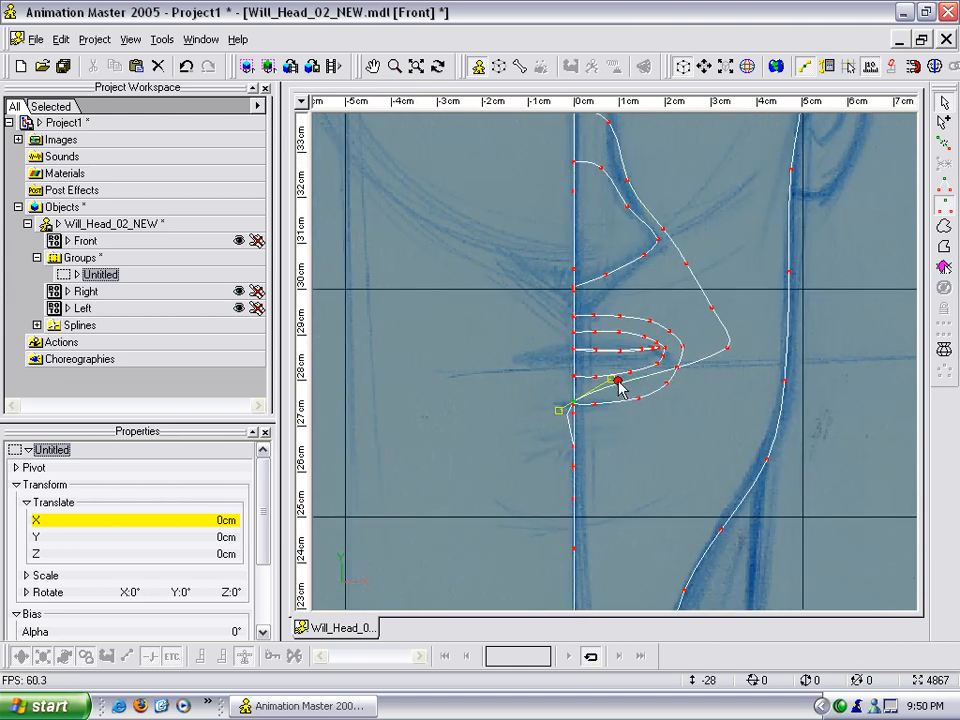
pyautogui.moveTo(594, 413); pyautogui.dragTo(701, 402)
pyautogui.moveTo(575, 450); pyautogui.dragTo(682, 443)
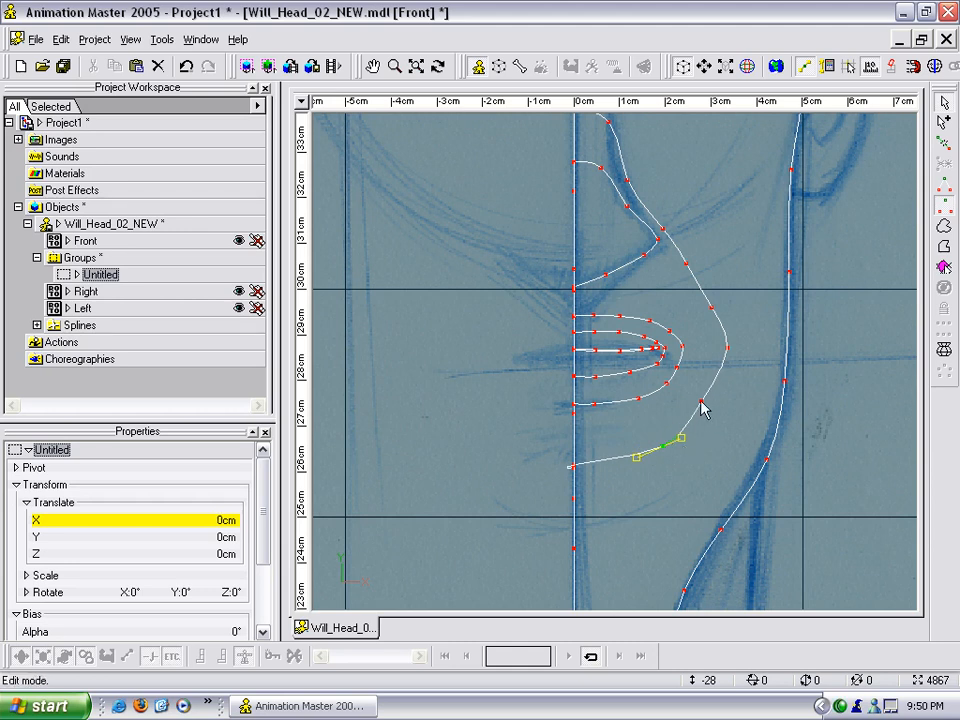
pyautogui.click(587, 467)
pyautogui.moveTo(587, 469); pyautogui.dragTo(683, 450)
pyautogui.moveTo(712, 404); pyautogui.dragTo(725, 406)
# Examine the shape of the nose-to-mouth loop from several turned angles, both close up and with the whole face
pyautogui.scroll(-4, 709, 396)
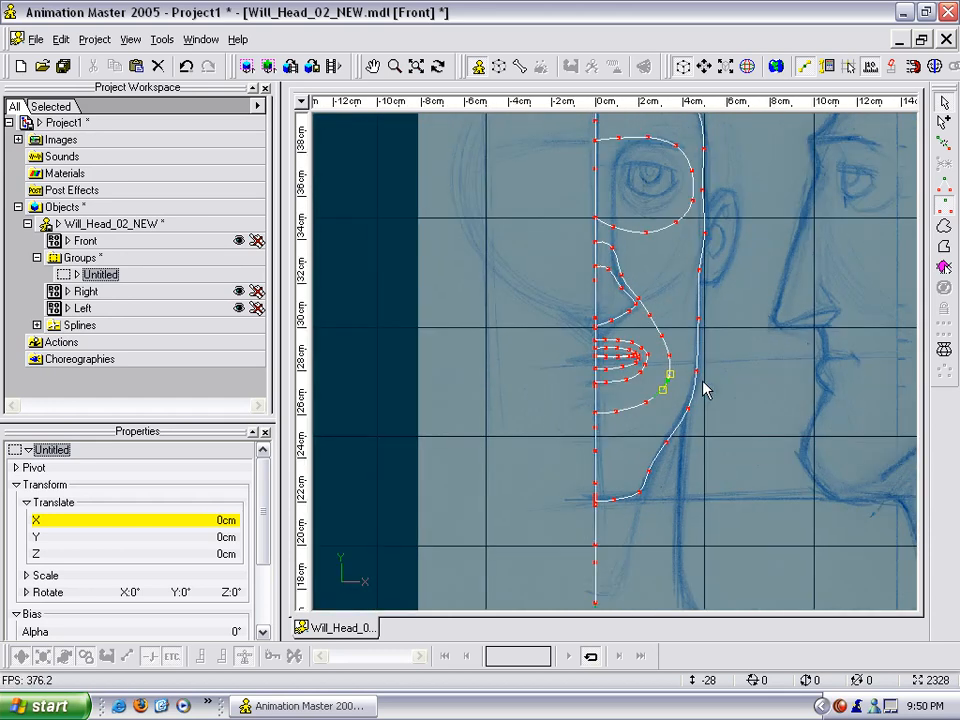
pyautogui.press('t')
pyautogui.moveTo(709, 343); pyautogui.dragTo(641, 337)
pyautogui.press('t')
pyautogui.scroll(6, 652, 252)
pyautogui.scroll(2, 640, 268)
pyautogui.press('t')
pyautogui.press('t')
pyautogui.press('t')
pyautogui.scroll(-1, 645, 334)
pyautogui.moveTo(655, 325); pyautogui.dragTo(604, 303, button='middle')
pyautogui.scroll(4, 617, 301)
pyautogui.scroll(-6, 617, 300)
pyautogui.press('t')
pyautogui.moveTo(672, 312); pyautogui.dragTo(645, 323)
pyautogui.scroll(-8, 645, 321)
pyautogui.moveTo(641, 301); pyautogui.dragTo(633, 347, button='middle')
pyautogui.scroll(4, 634, 345)
pyautogui.press('t')
pyautogui.moveTo(635, 337)
pyautogui.mouseDown()
pyautogui.moveTo(681, 328)
pyautogui.moveTo(630, 332)
pyautogui.moveTo(632, 342)
pyautogui.mouseUp()
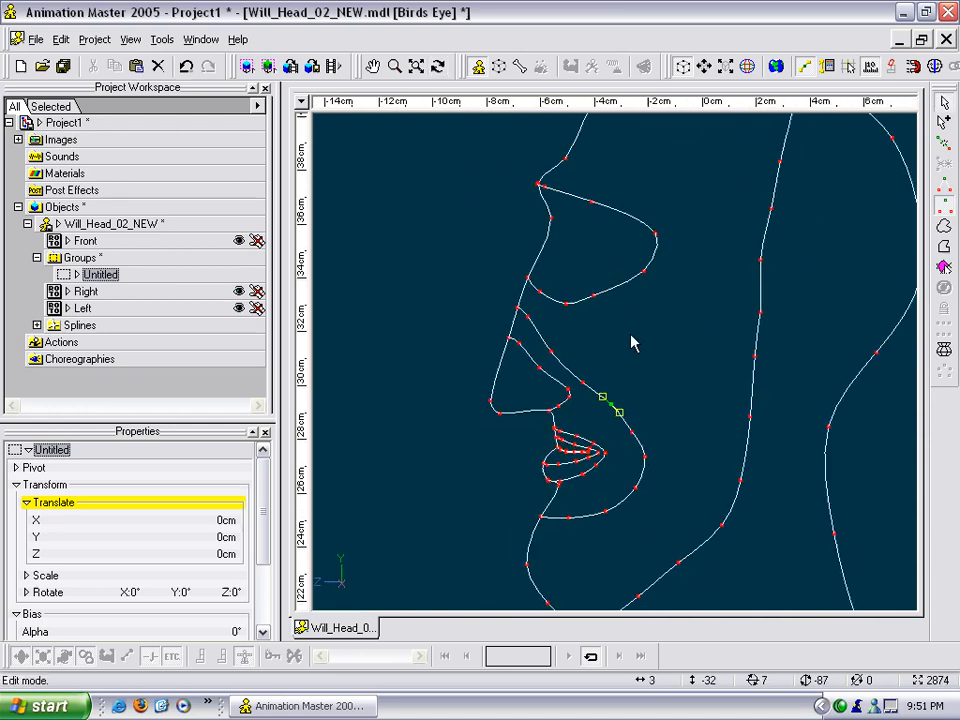
# Draw a side-view spline from the chin profile point back along the jaw and up the cheek in front of the ear
pyautogui.press('4')
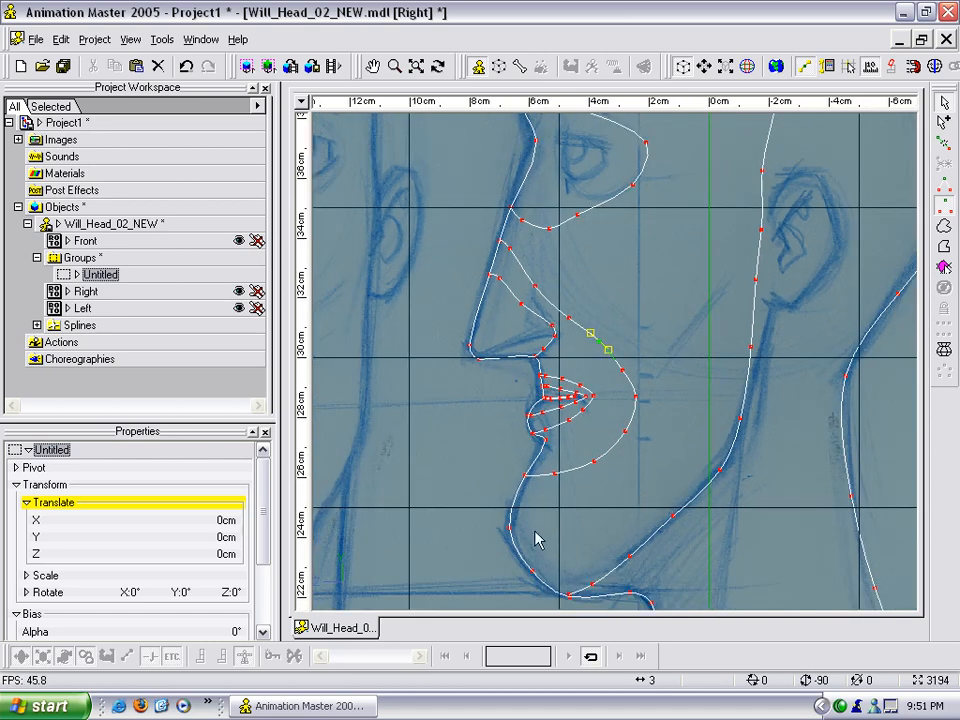
pyautogui.press('a')
pyautogui.click(510, 527)
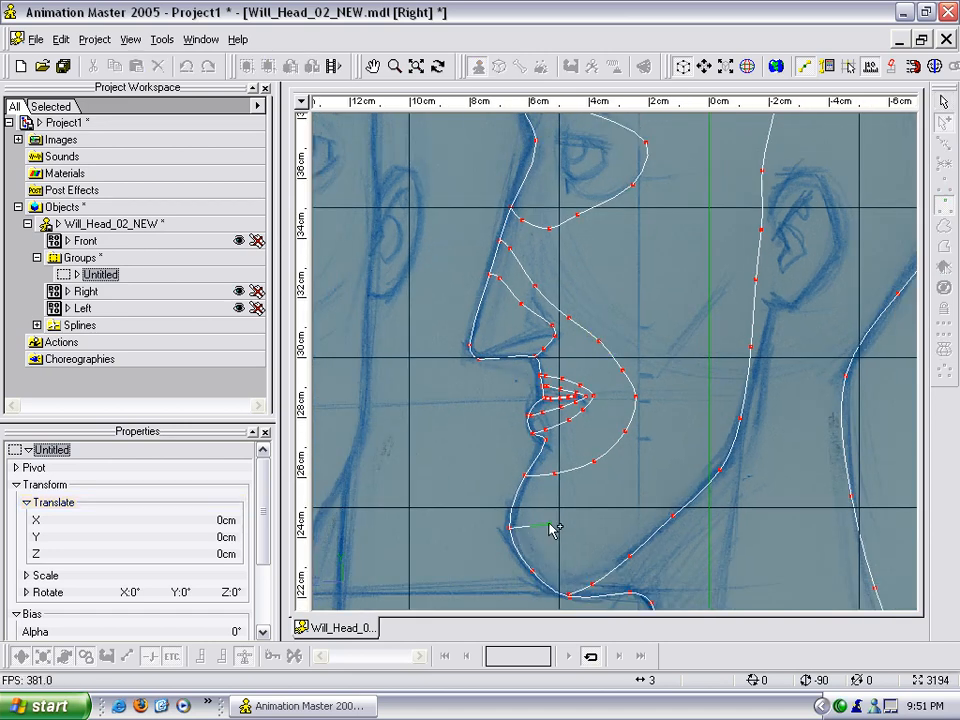
pyautogui.click(597, 514)
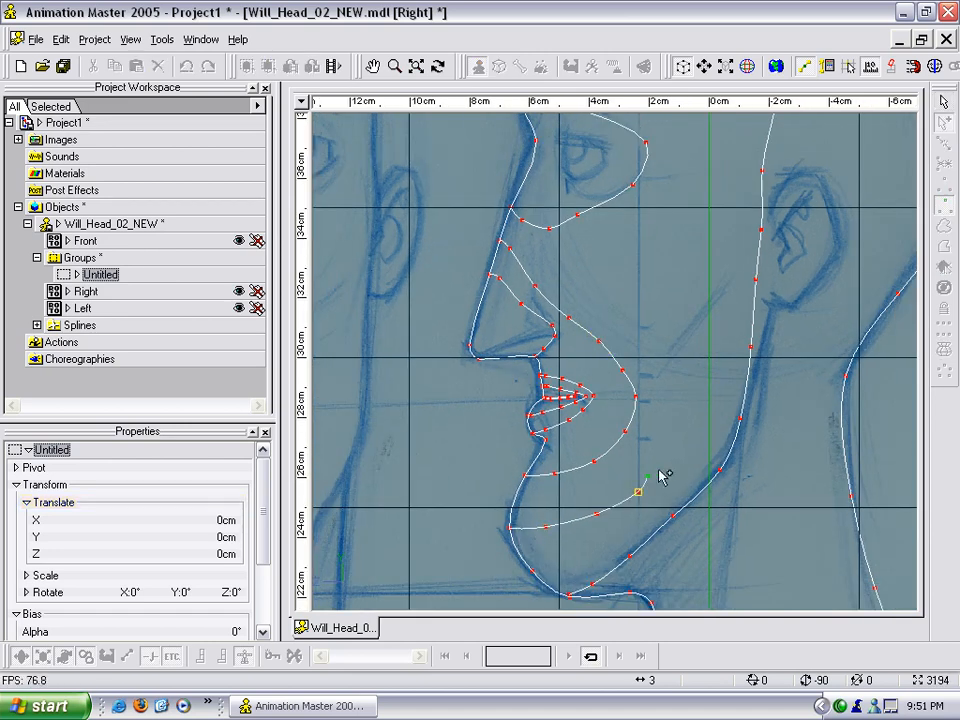
pyautogui.click(687, 400)
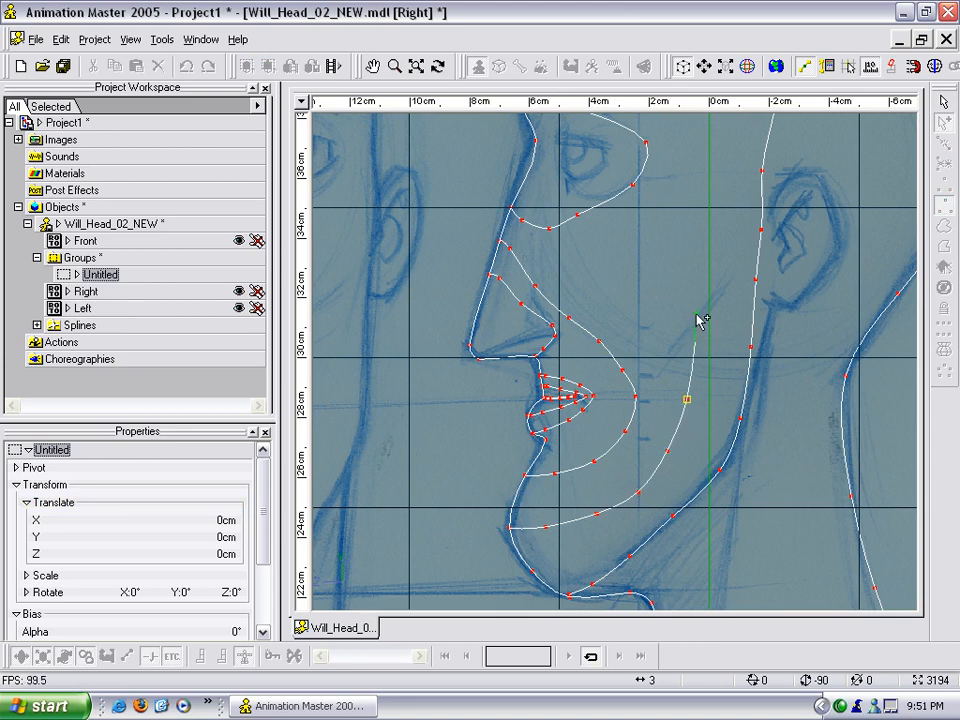
pyautogui.click(691, 343)
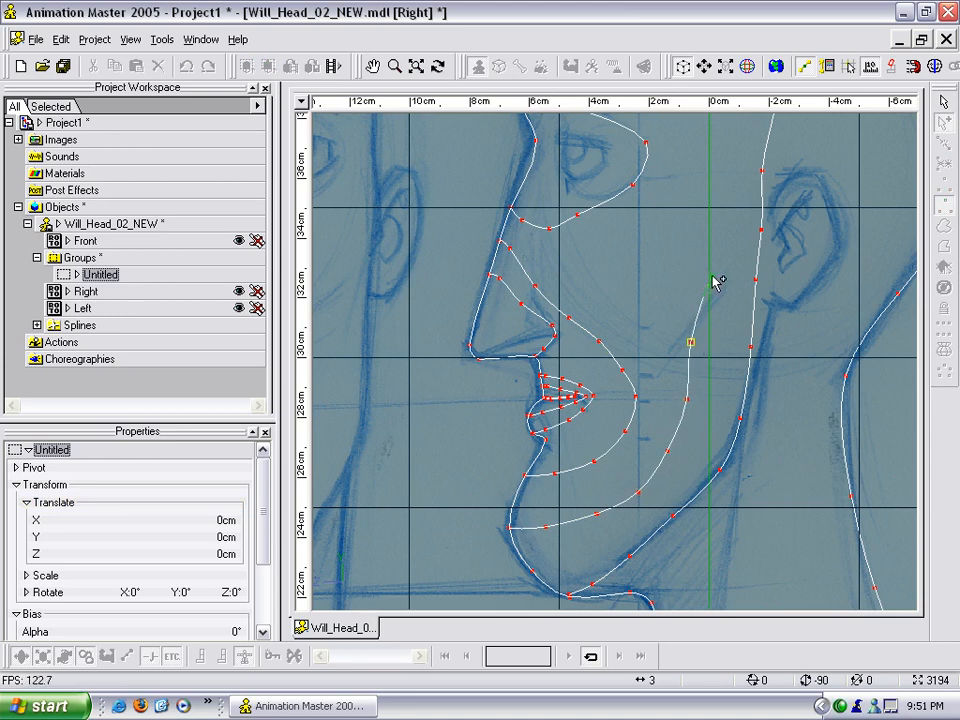
pyautogui.click(701, 278)
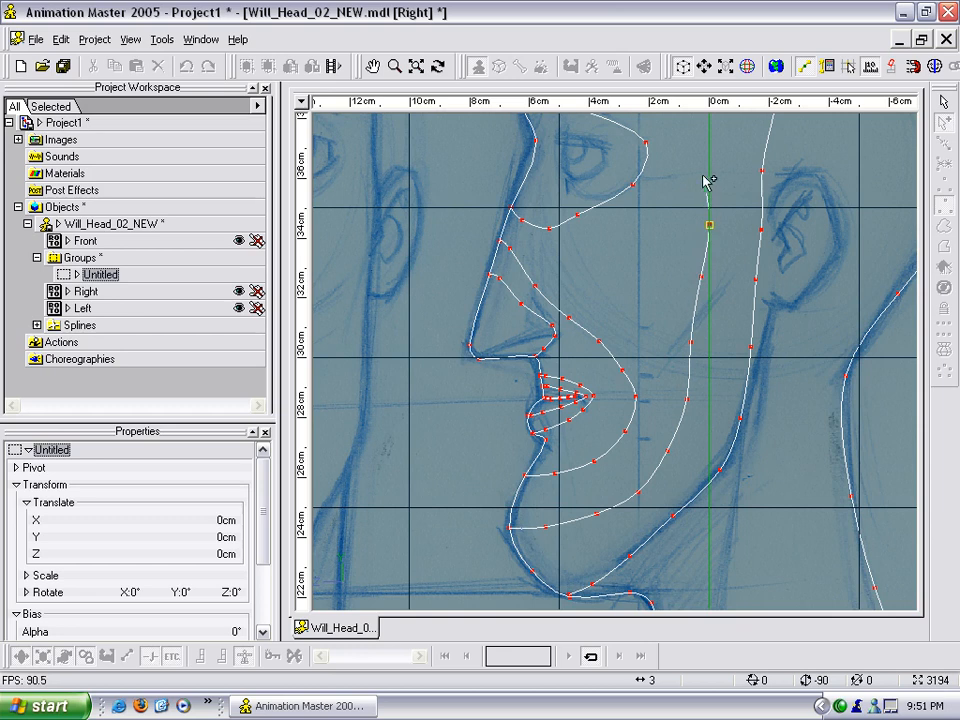
# Continue the cheek spline up past the temple and join it to the profile point at the top of the head
pyautogui.press('m')
pyautogui.moveTo(724, 145); pyautogui.dragTo(692, 358)
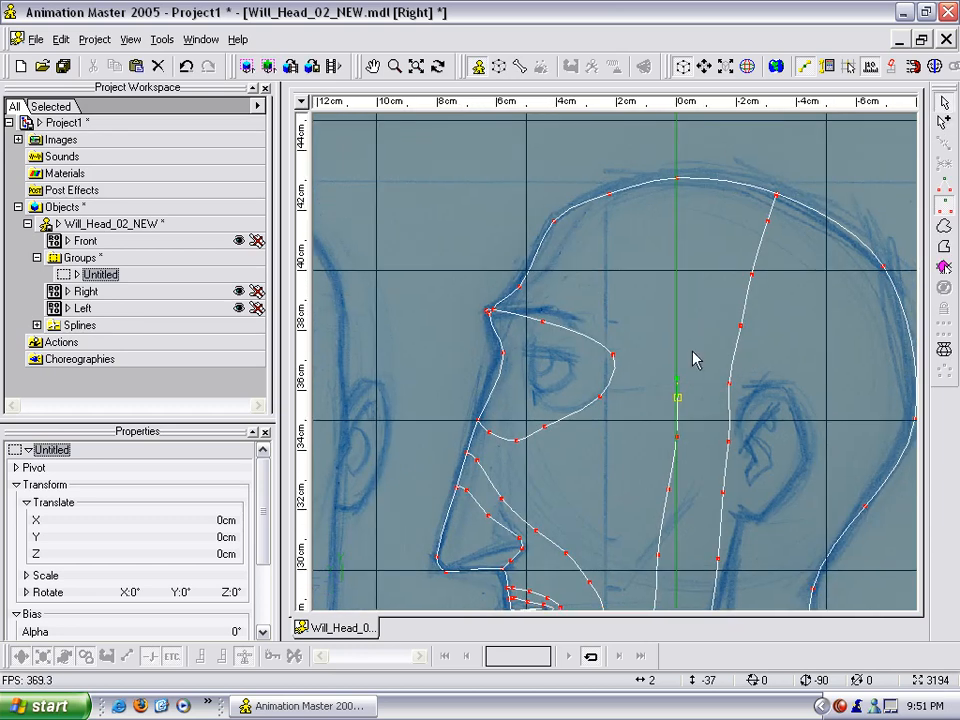
pyautogui.press('a')
pyautogui.click(682, 343)
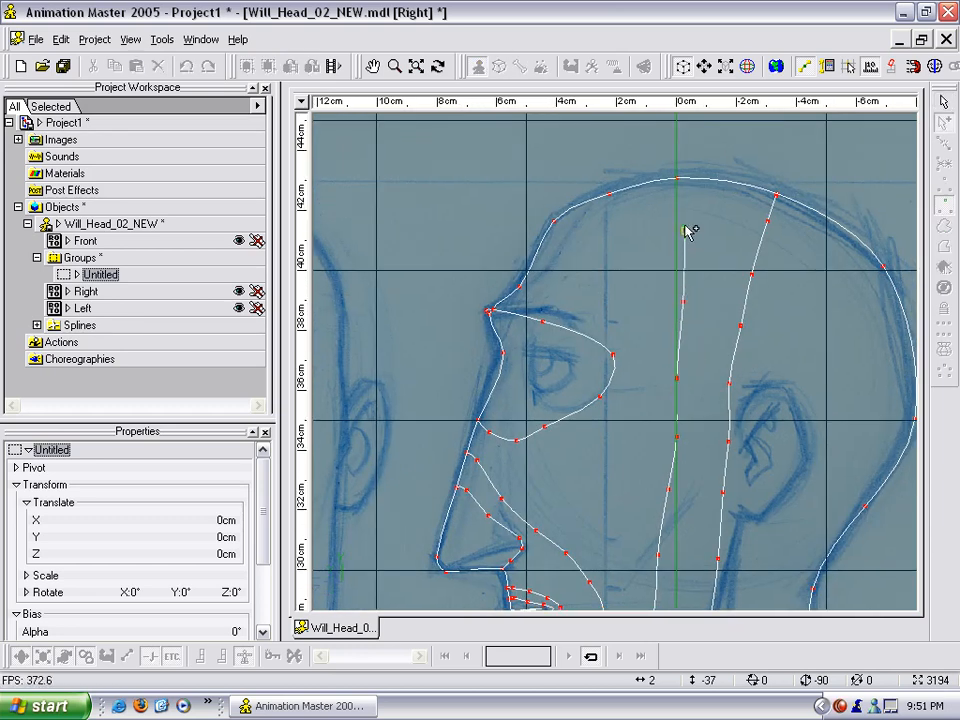
pyautogui.rightClick(677, 180)
pyautogui.press('Escape')
# Move the cheek spline's points at eye and upper cheek height back toward the ear to smooth the curve
pyautogui.scroll(-6, 709, 231)
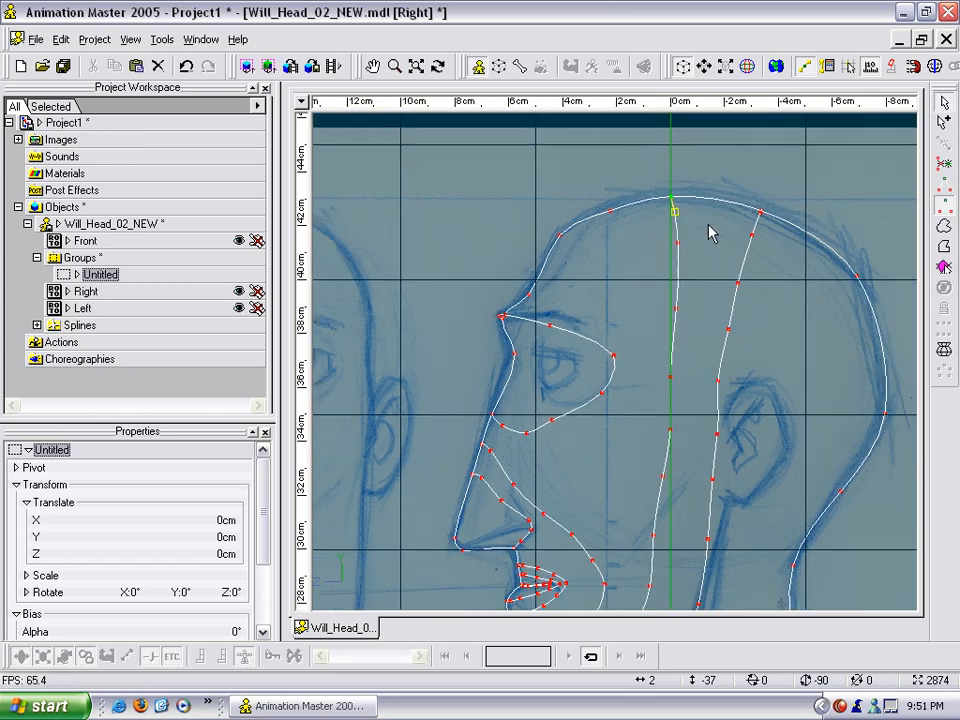
pyautogui.press('m')
pyautogui.scroll(3, 713, 320)
pyautogui.moveTo(676, 385); pyautogui.dragTo(692, 380)
pyautogui.moveTo(688, 316); pyautogui.dragTo(702, 312)
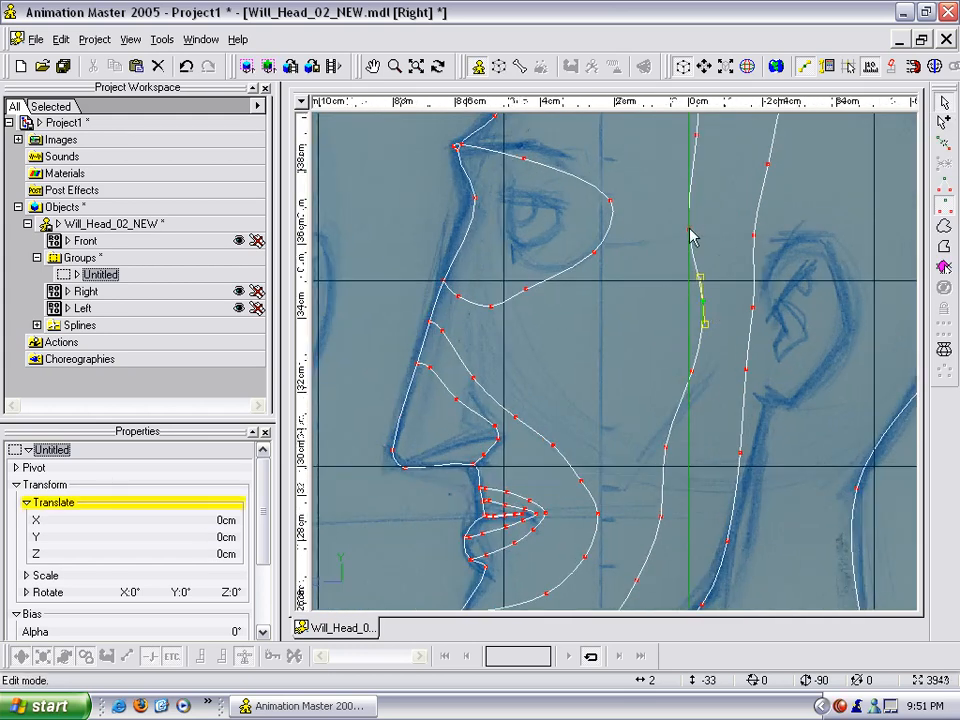
pyautogui.moveTo(690, 229); pyautogui.dragTo(707, 233)
pyautogui.scroll(-4, 711, 226)
pyautogui.press('m')
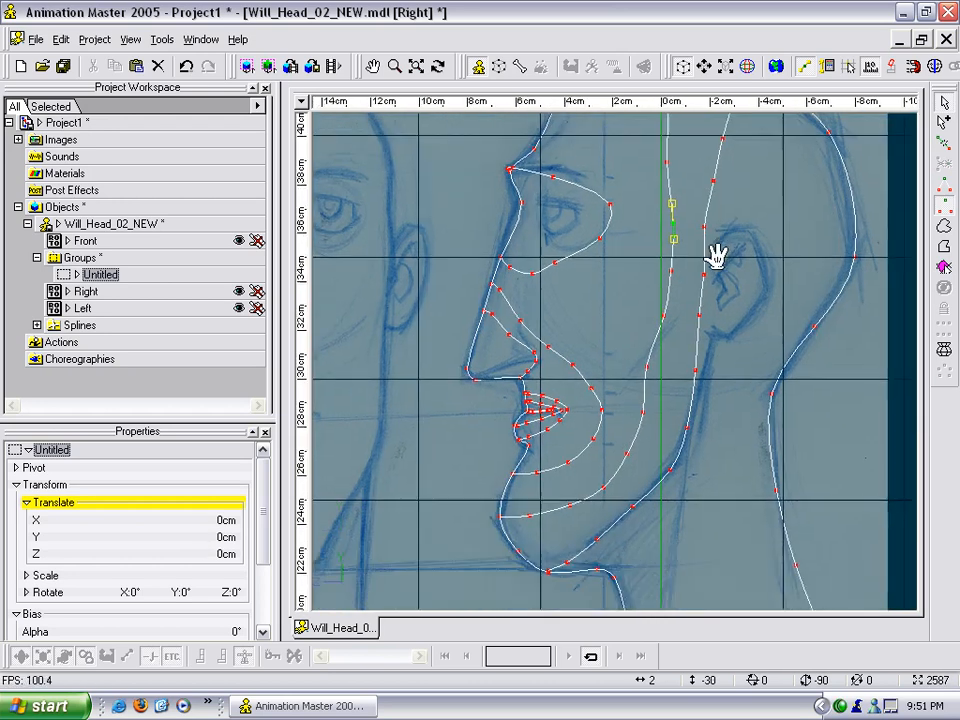
pyautogui.moveTo(721, 300); pyautogui.dragTo(713, 262, button='middle')
pyautogui.scroll(-1, 710, 252)
pyautogui.moveTo(664, 248); pyautogui.dragTo(665, 244)
# Shift the cheek-side points of the nose-to-mouth loop forward along Z toward the lips in the side view
pyautogui.moveTo(682, 318); pyautogui.dragTo(681, 218, button='middle')
pyautogui.scroll(5, 681, 218)
pyautogui.moveTo(682, 287); pyautogui.dragTo(683, 367, button='middle')
pyautogui.scroll(2, 683, 367)
pyautogui.moveTo(557, 308); pyautogui.dragTo(568, 308)
pyautogui.scroll(-7, 568, 308)
pyautogui.moveTo(588, 303)
pyautogui.mouseDown(button='middle')
pyautogui.moveTo(608, 330)
pyautogui.moveTo(658, 332)
pyautogui.moveTo(591, 371)
pyautogui.moveTo(555, 302)
pyautogui.moveTo(553, 189)
pyautogui.moveTo(573, 307)
pyautogui.mouseUp(button='middle')
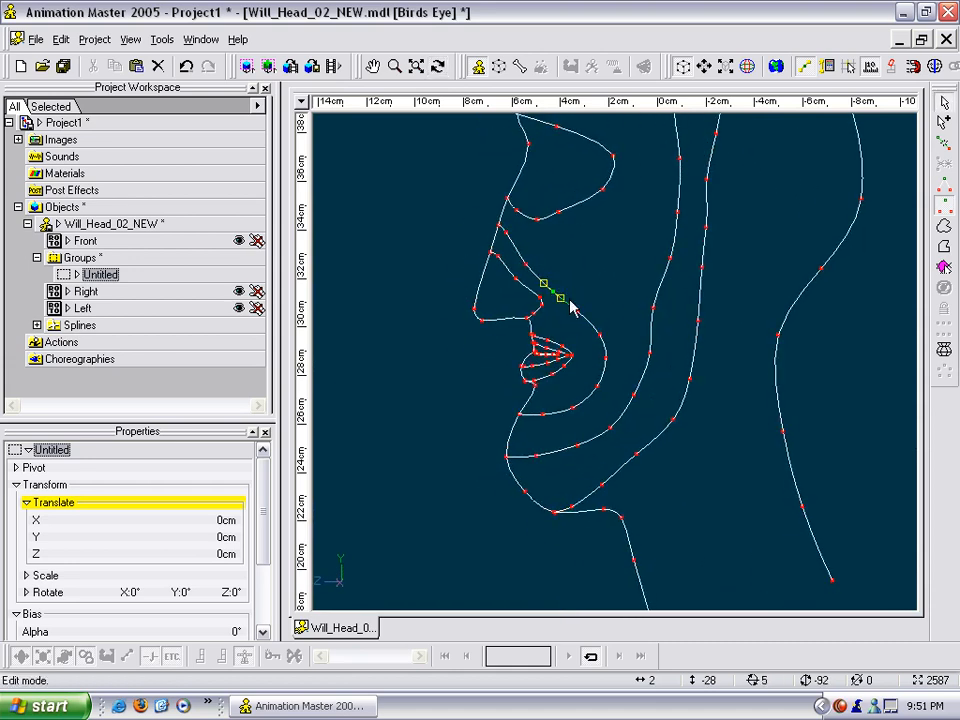
pyautogui.press('4')
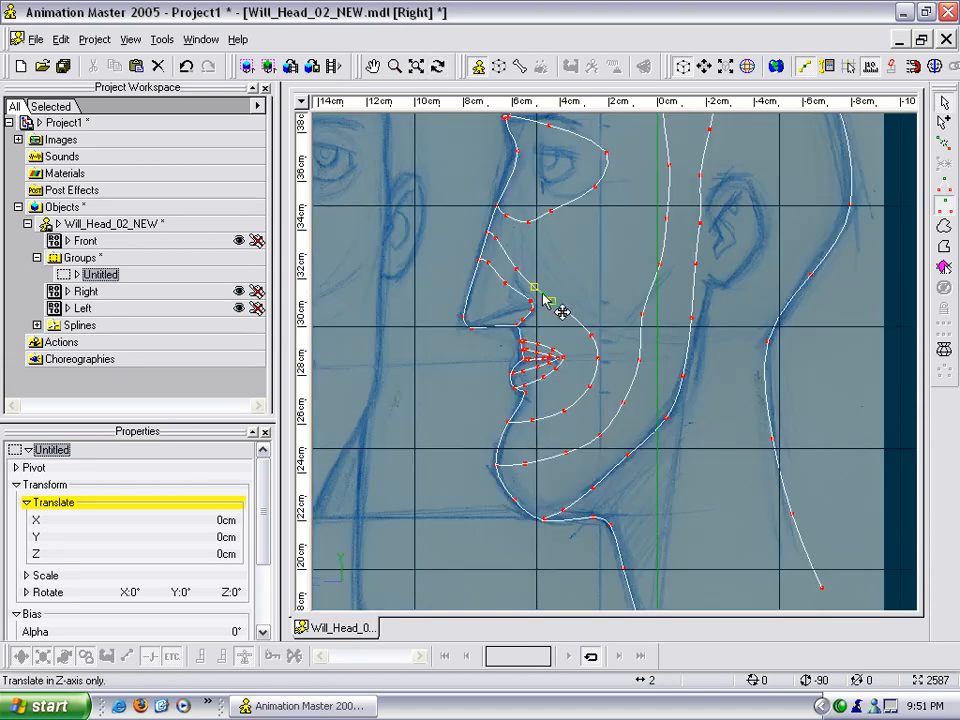
pyautogui.moveTo(563, 312); pyautogui.dragTo(553, 312)
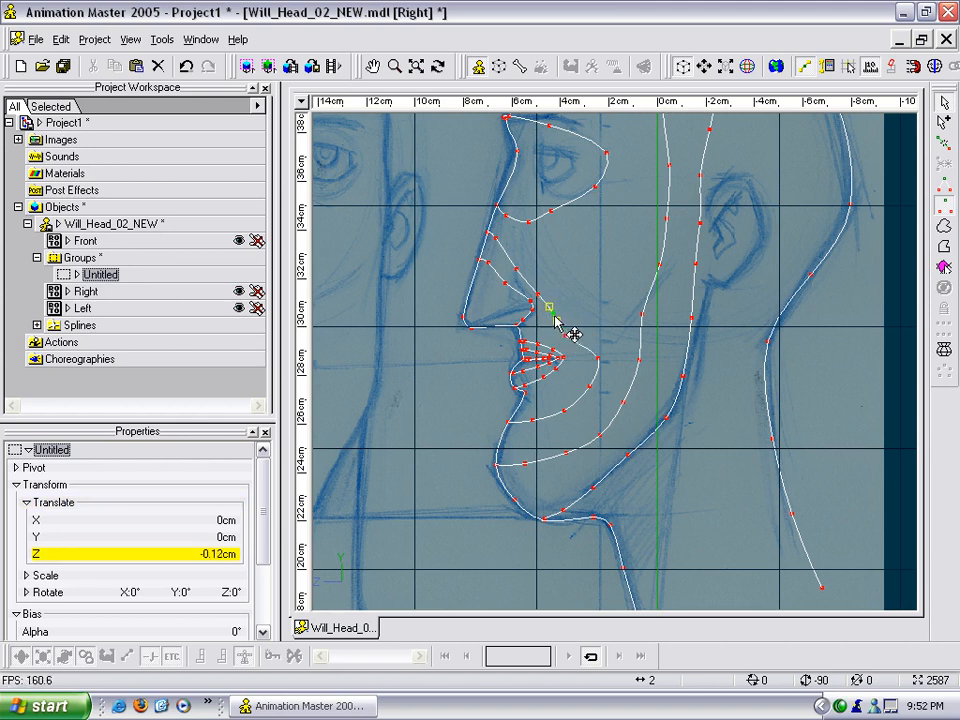
pyautogui.moveTo(590, 365); pyautogui.dragTo(555, 409)
pyautogui.click(585, 404)
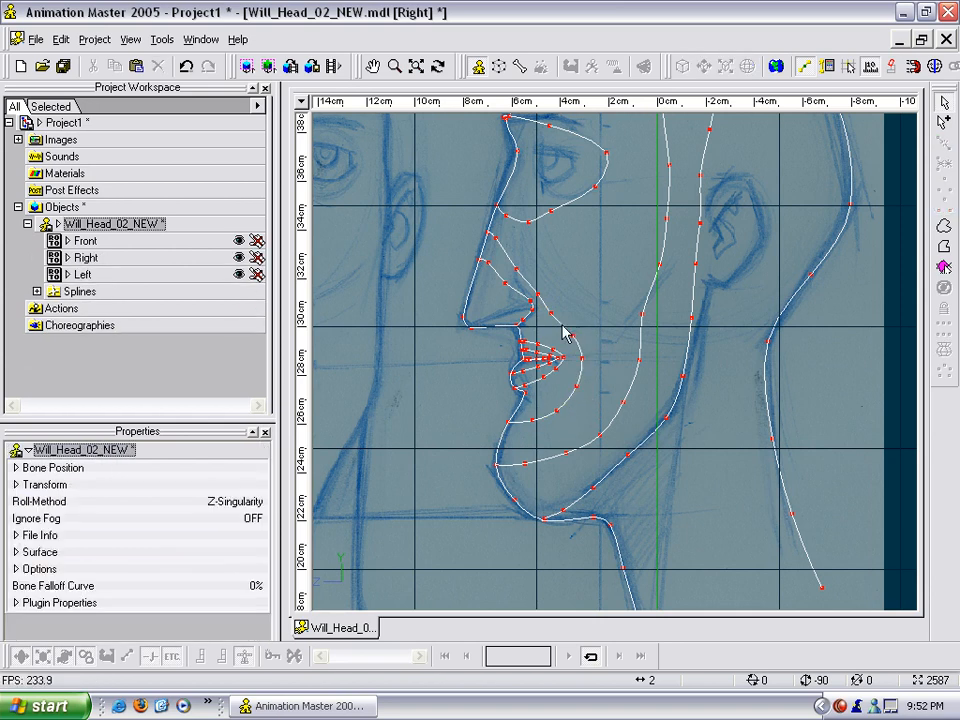
# Nudge the nose-to-mouth loop's point beside the nostril along Z in the side view to smooth the curve
pyautogui.click(558, 317)
pyautogui.scroll(5, 572, 317)
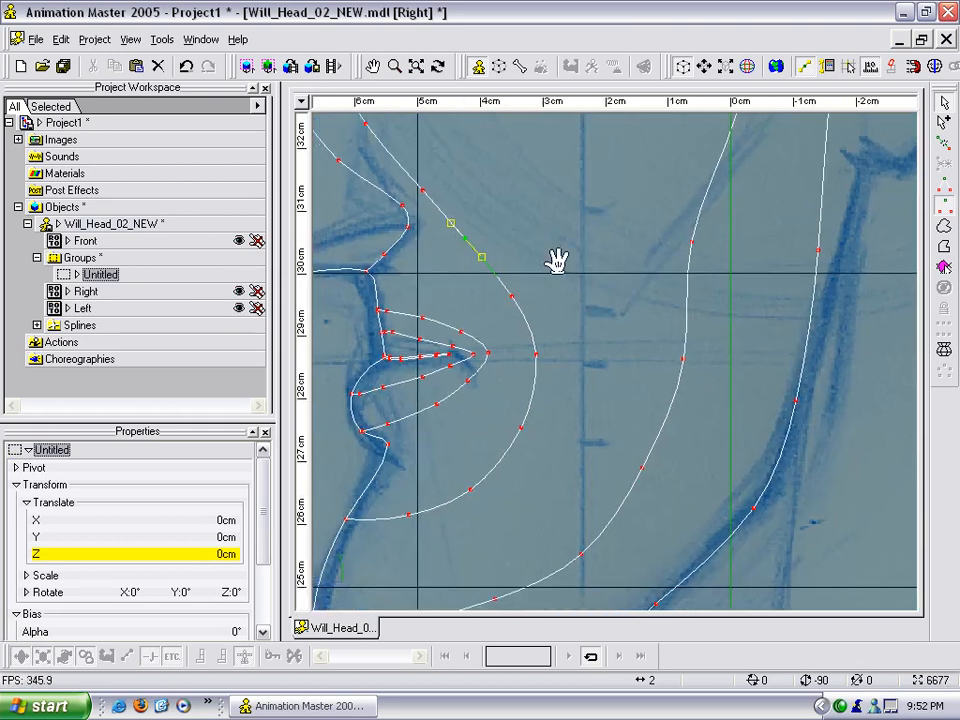
pyautogui.moveTo(445, 173); pyautogui.dragTo(443, 174)
pyautogui.scroll(-4, 508, 206)
pyautogui.click(600, 264)
pyautogui.scroll(-3, 602, 276)
pyautogui.moveTo(660, 292); pyautogui.dragTo(629, 312, button='middle')
pyautogui.scroll(-4, 629, 312)
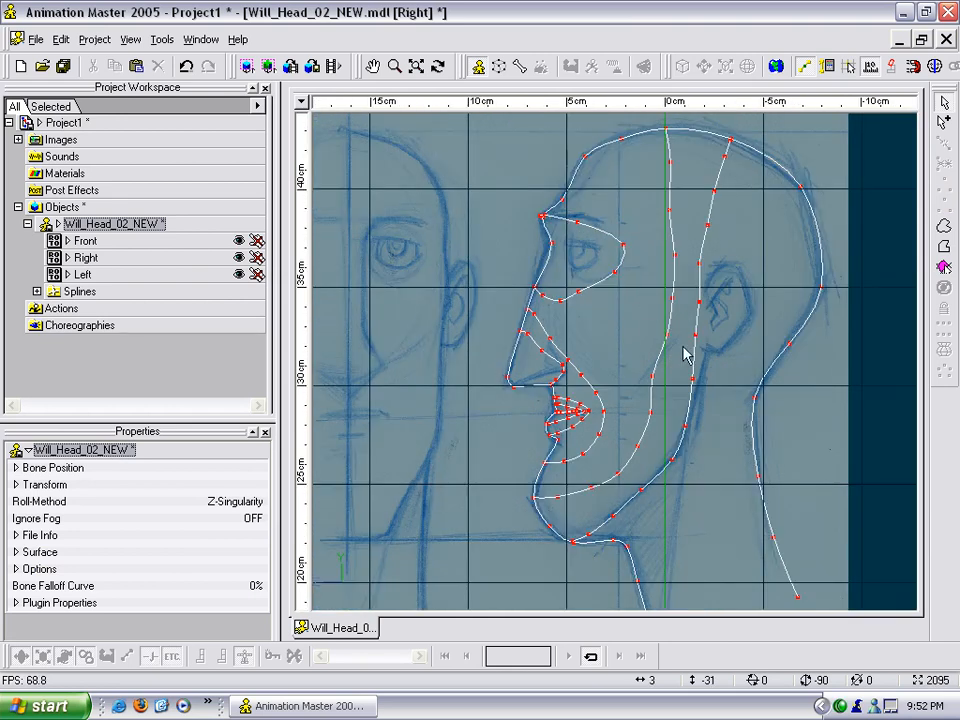
# In the front view, pull the inner cheek spline's points just below eye level about 4.7 cm outward along X
pyautogui.click(674, 298)
pyautogui.press('t')
pyautogui.moveTo(681, 334); pyautogui.dragTo(753, 347)
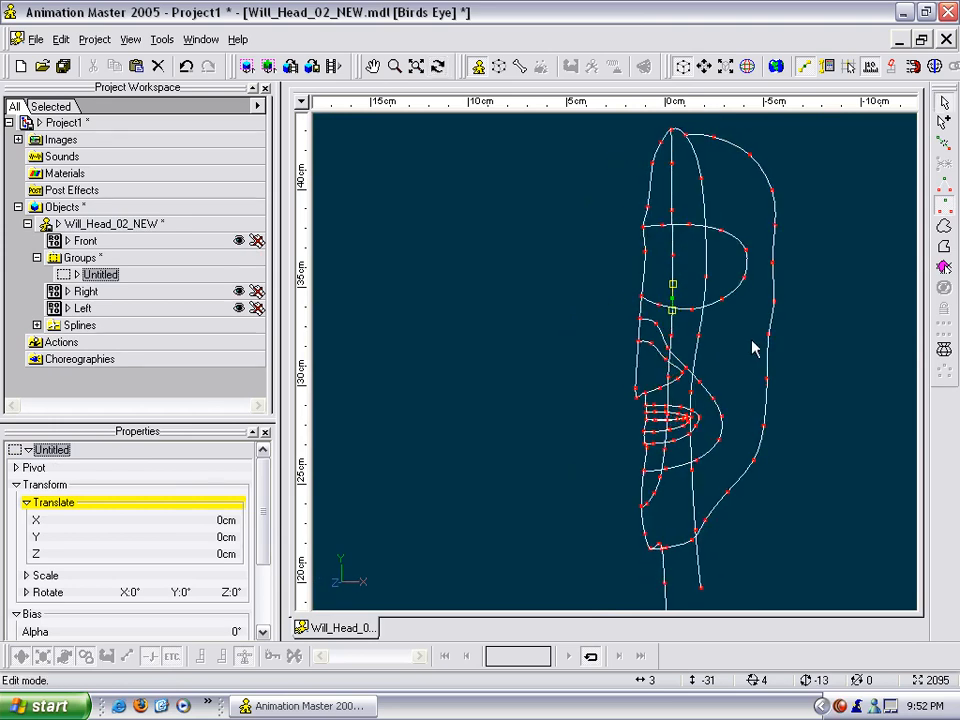
pyautogui.press('KP_2')
pyautogui.press('m')
pyautogui.moveTo(640, 270); pyautogui.dragTo(655, 348)
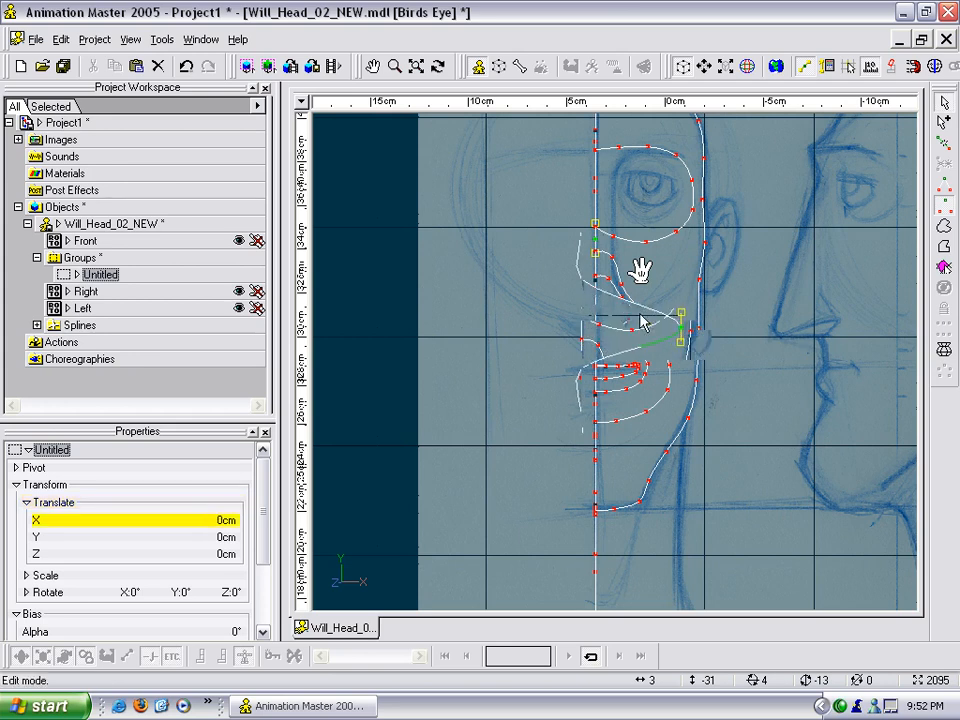
pyautogui.moveTo(589, 285); pyautogui.dragTo(704, 300)
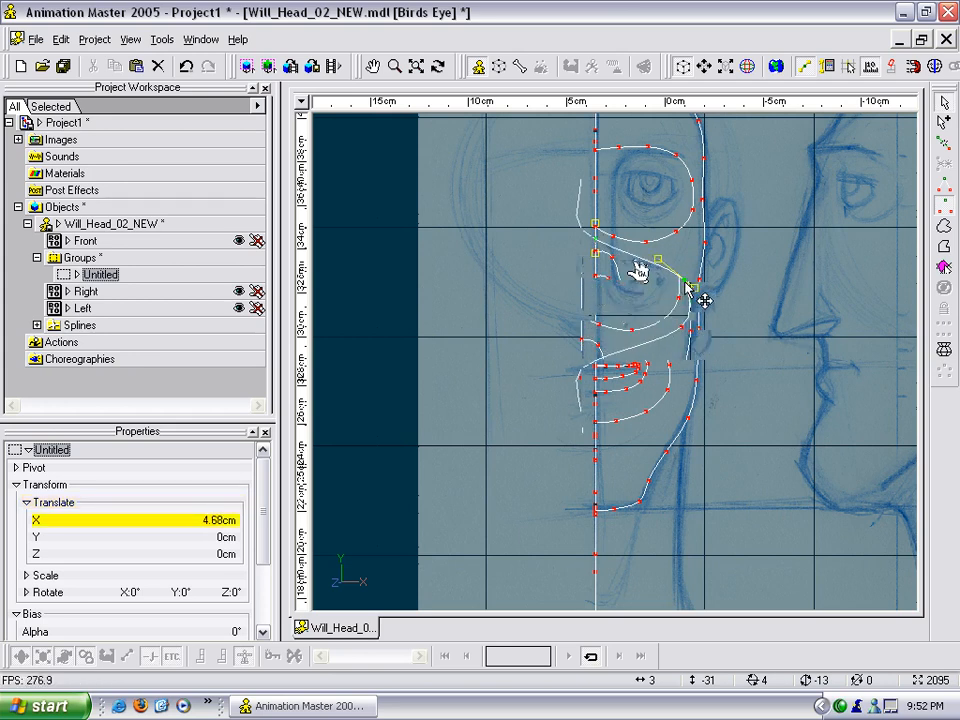
# Move the inner cheek spline's eye, temple and crown points outward in the front view to follow the head outline
pyautogui.click(590, 239)
pyautogui.press('KP_2')
pyautogui.moveTo(612, 254); pyautogui.dragTo(694, 248)
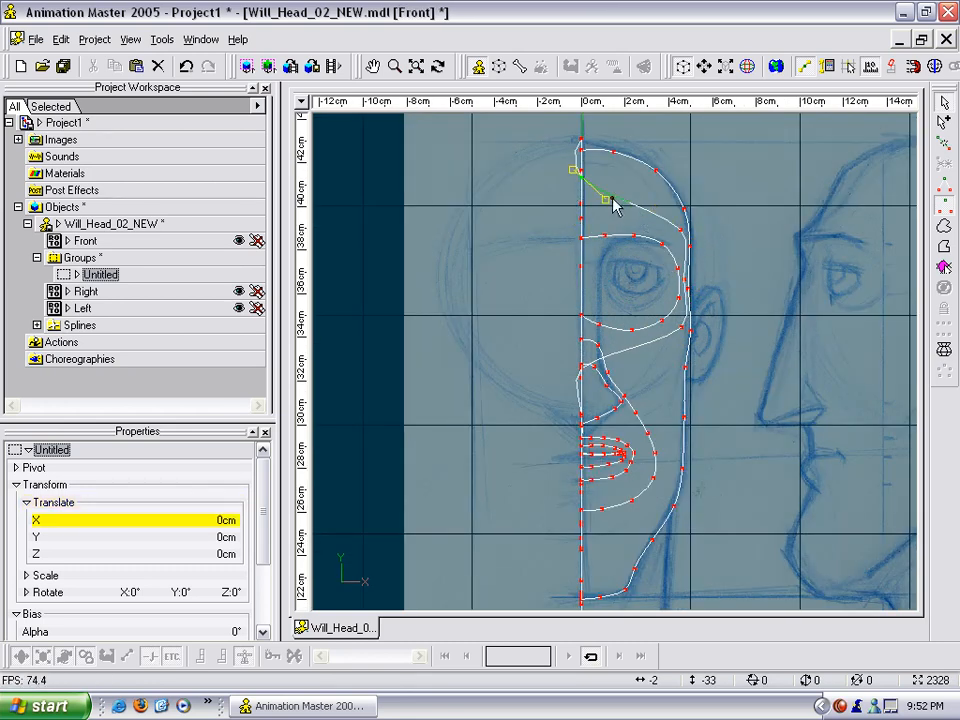
pyautogui.moveTo(590, 187); pyautogui.dragTo(668, 180)
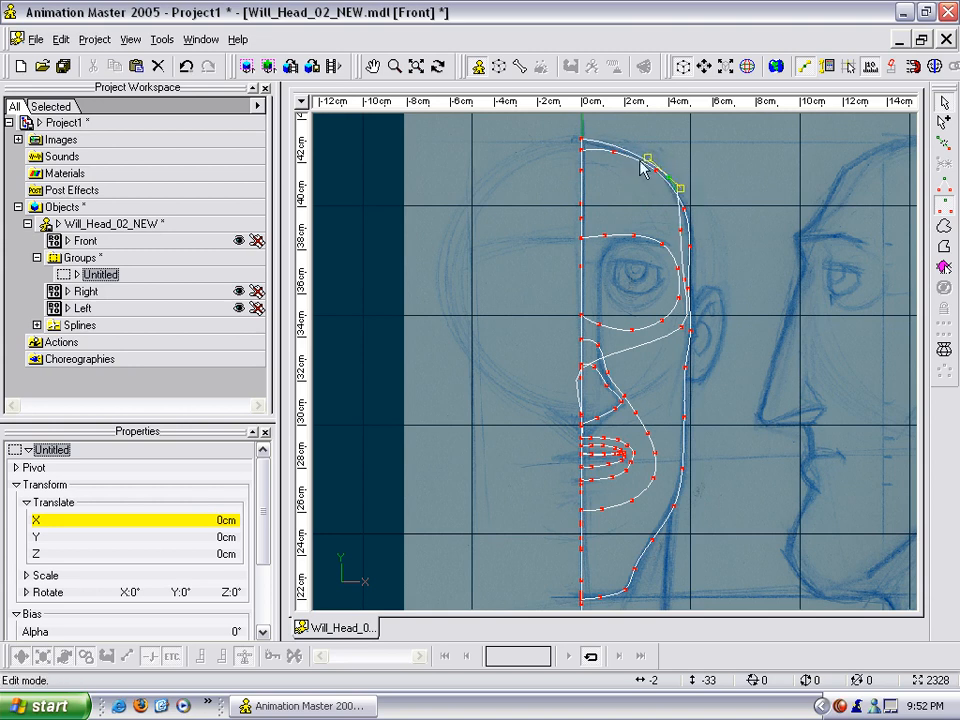
pyautogui.click(632, 154)
pyautogui.press('y')
pyautogui.click(633, 175)
pyautogui.moveTo(632, 154)
pyautogui.mouseDown()
pyautogui.moveTo(649, 157)
pyautogui.moveTo(618, 144)
pyautogui.mouseUp()
pyautogui.click(672, 185)
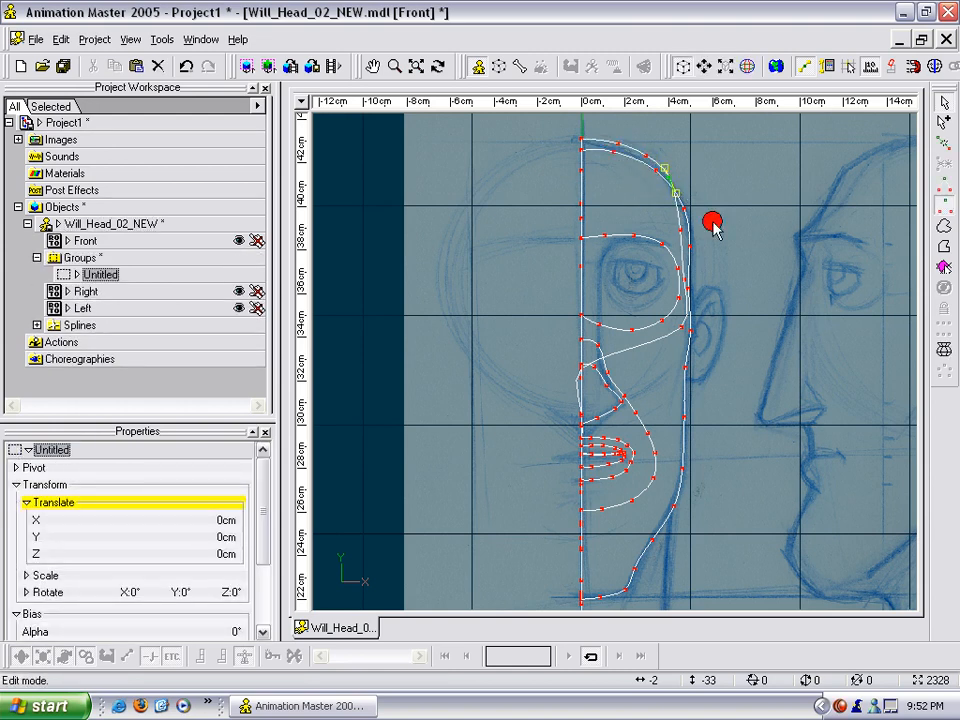
# Pull the inner cheek spline's points beside the nose outward along X to the side of the cheek
pyautogui.press('t')
pyautogui.moveTo(709, 223); pyautogui.dragTo(643, 303)
pyautogui.click(604, 327)
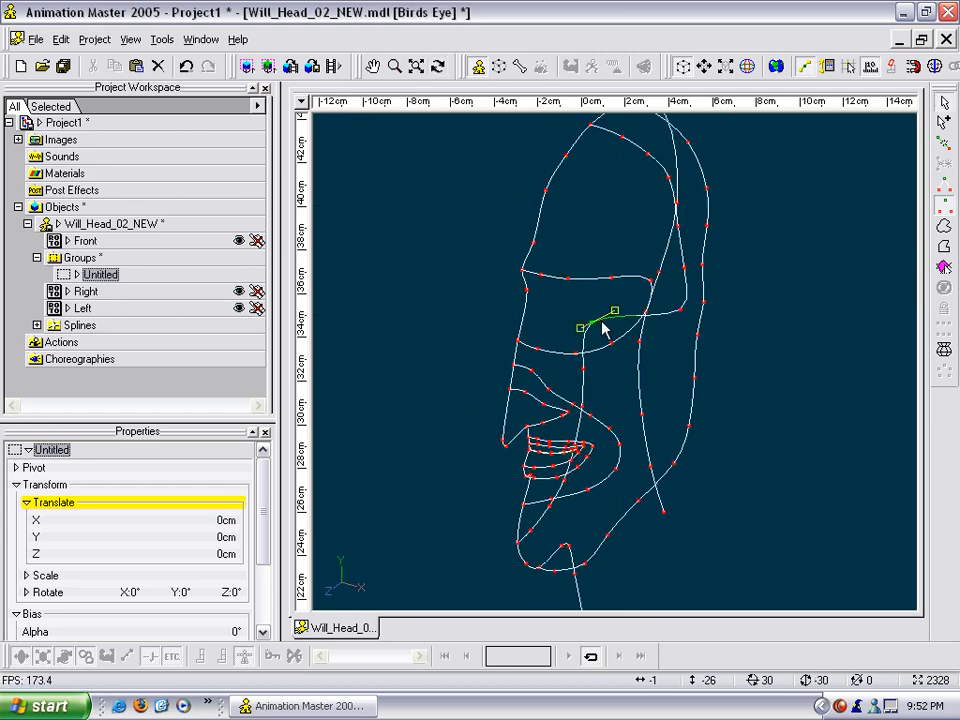
pyautogui.press('1')
pyautogui.moveTo(587, 377); pyautogui.dragTo(673, 377)
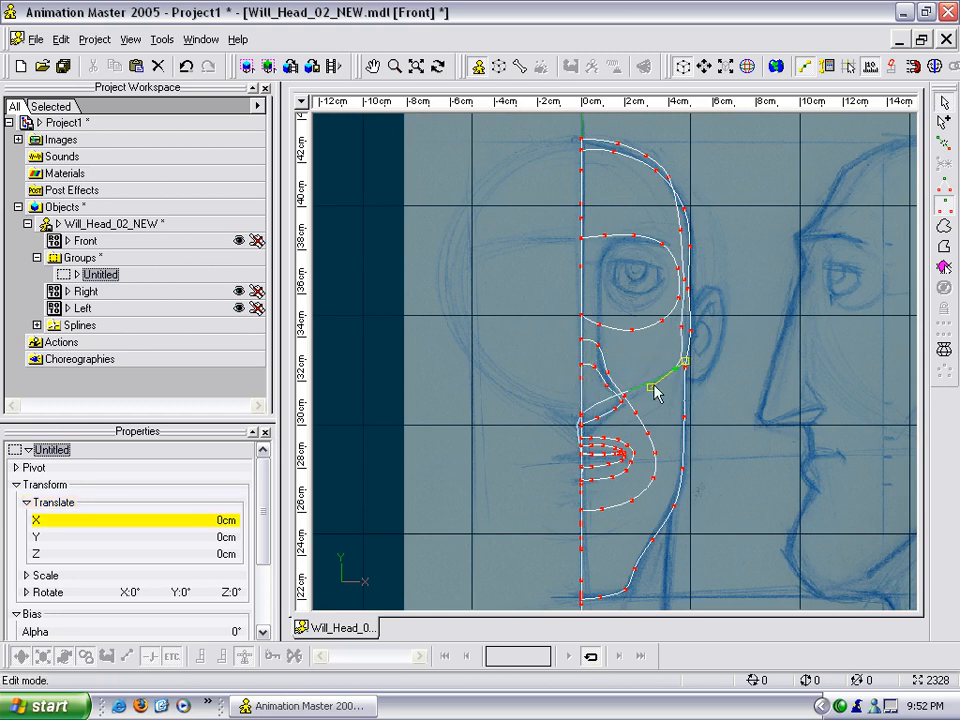
pyautogui.click(600, 401)
pyautogui.press('1')
pyautogui.moveTo(583, 414); pyautogui.dragTo(668, 408)
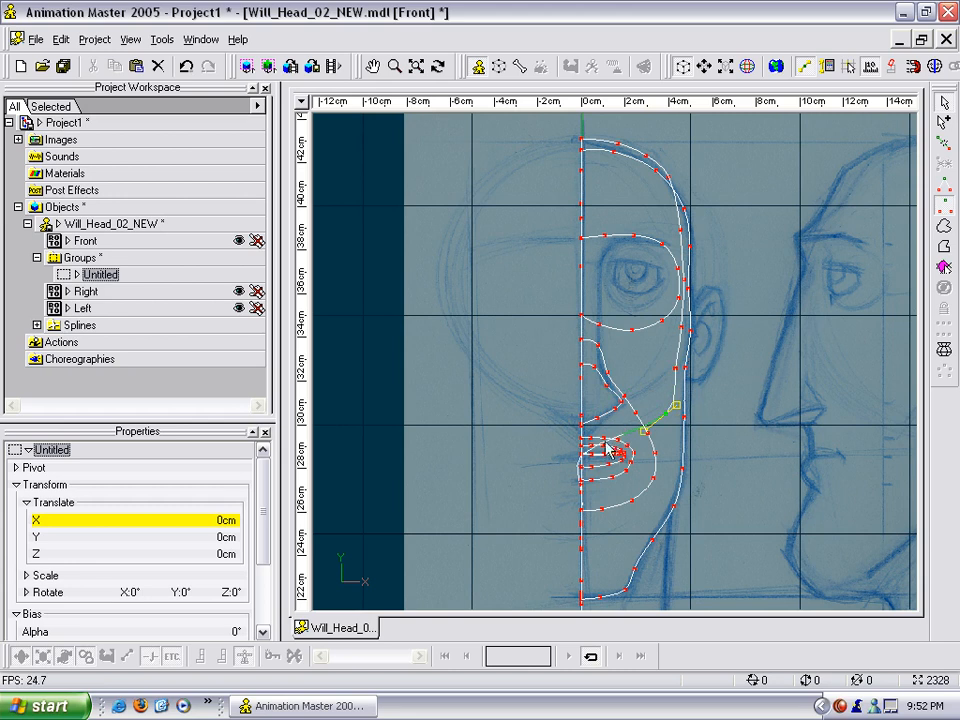
# Pull the inner cheek spline's points at mouth level and just below it outward along X
pyautogui.click(583, 468)
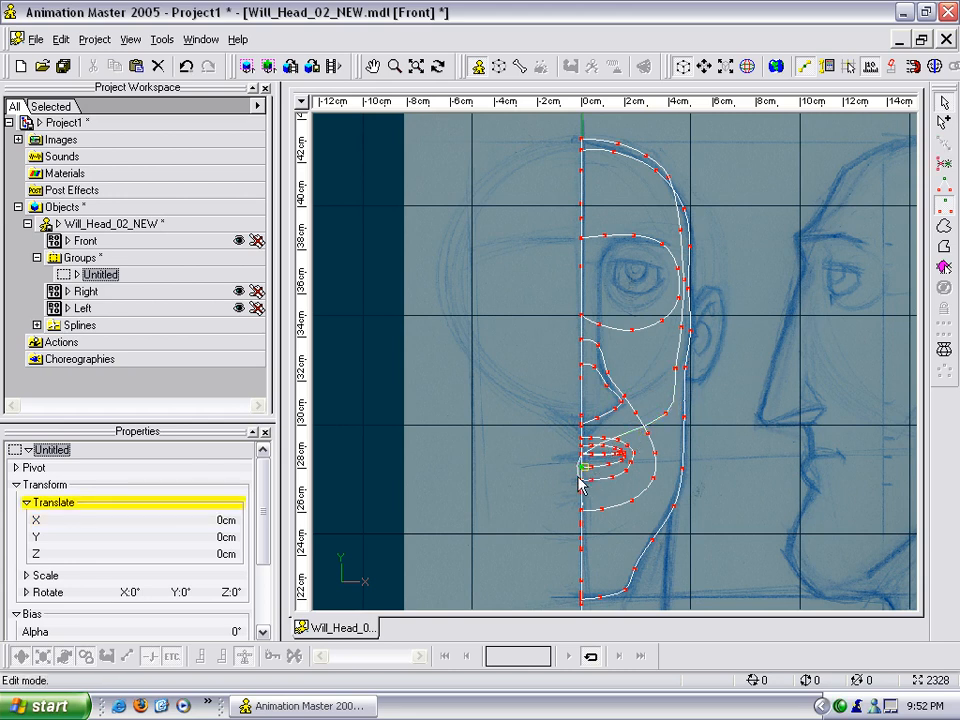
pyautogui.moveTo(579, 484); pyautogui.dragTo(675, 505)
pyautogui.click(587, 464)
pyautogui.click(585, 457)
pyautogui.click(584, 463)
pyautogui.click(589, 464)
pyautogui.moveTo(615, 443); pyautogui.dragTo(657, 282, button='middle')
pyautogui.scroll(3, 657, 282)
pyautogui.scroll(5, 658, 283)
pyautogui.click(550, 291)
pyautogui.moveTo(550, 293); pyautogui.dragTo(897, 301)
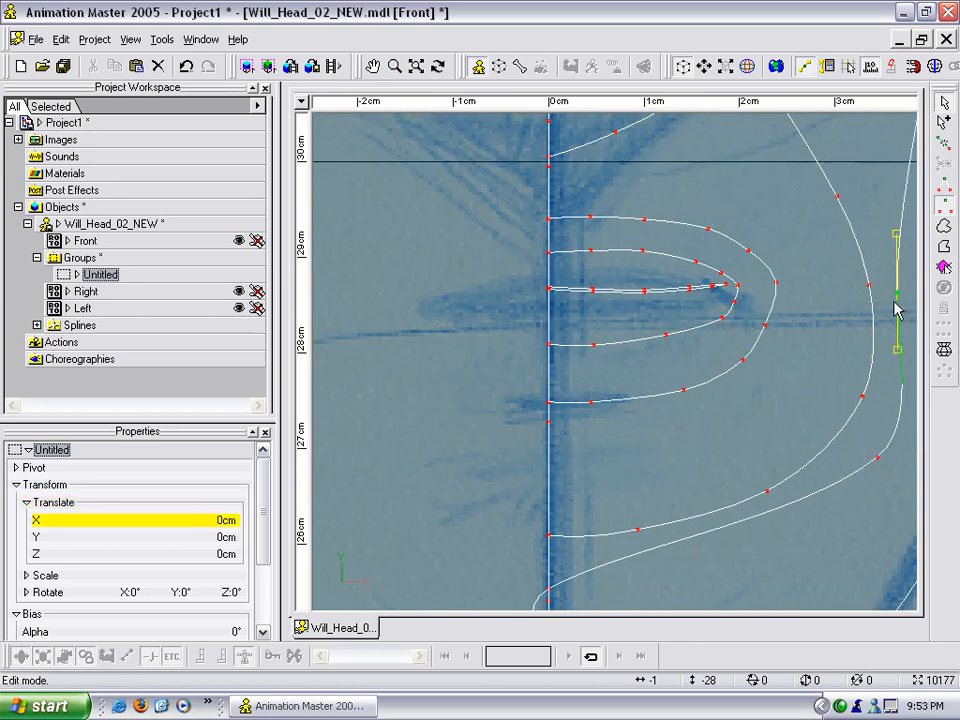
# Move the inner cheek spline's next point below the mouth outward along X, and widen the lower cheek point by about 0.42 cm
pyautogui.moveTo(897, 301); pyautogui.dragTo(654, 314, button='middle')
pyautogui.scroll(-3, 652, 320)
pyautogui.moveTo(649, 331); pyautogui.dragTo(673, 336)
pyautogui.moveTo(680, 401); pyautogui.dragTo(688, 288, button='middle')
pyautogui.click(519, 359)
pyautogui.moveTo(443, 408); pyautogui.dragTo(610, 400)
pyautogui.moveTo(645, 314); pyautogui.dragTo(670, 320)
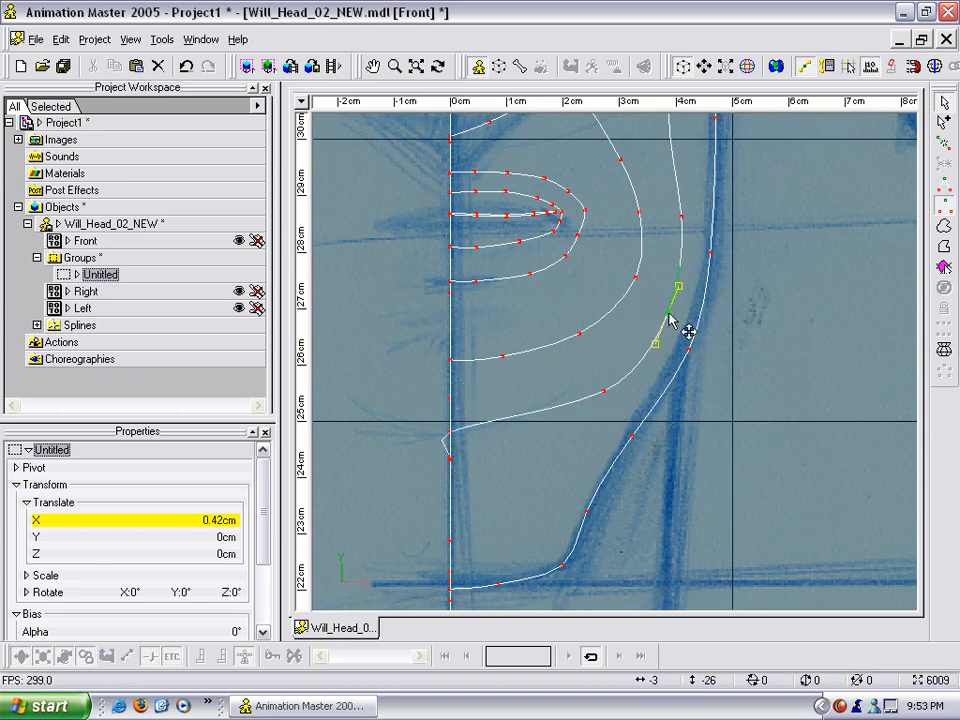
# Shift the inner cheek spline's points beside the chin outward along X to round the curve into the centerline
pyautogui.moveTo(621, 393); pyautogui.dragTo(661, 330, button='middle')
pyautogui.click(518, 362)
pyautogui.moveTo(492, 370); pyautogui.dragTo(610, 382)
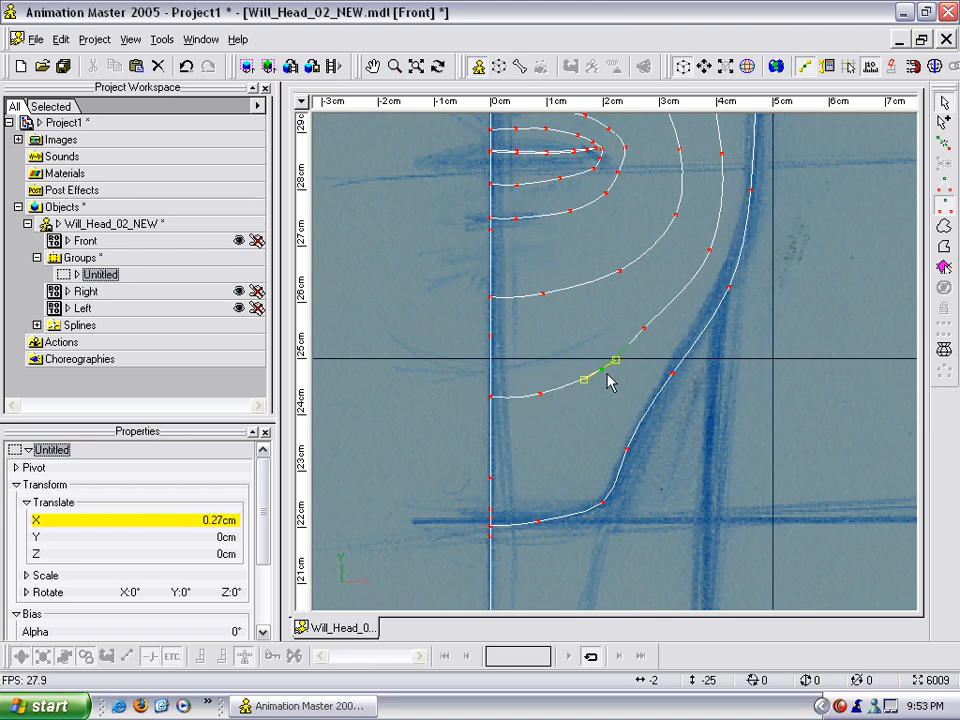
pyautogui.click(668, 331)
pyautogui.moveTo(648, 328); pyautogui.dragTo(662, 329)
pyautogui.scroll(-1, 662, 329)
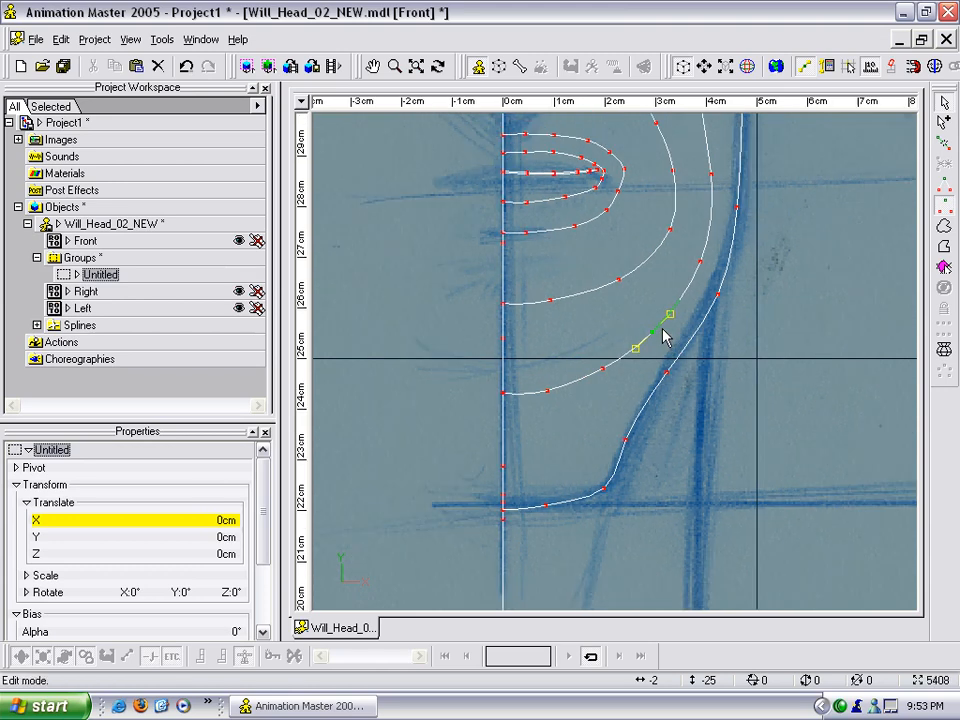
# Examine the shaped cheek spline and the face loops from several angles in 3D
pyautogui.scroll(-8, 663, 329)
pyautogui.moveTo(663, 299); pyautogui.dragTo(647, 368, button='middle')
pyautogui.scroll(3, 647, 368)
pyautogui.scroll(-2, 647, 366)
pyautogui.press('t')
pyautogui.moveTo(642, 330); pyautogui.dragTo(583, 285)
pyautogui.press('t')
pyautogui.scroll(-2, 585, 292)
pyautogui.scroll(2, 600, 326)
pyautogui.moveTo(608, 289)
pyautogui.mouseDown(button='middle')
pyautogui.moveTo(600, 326)
pyautogui.moveTo(617, 317)
pyautogui.moveTo(598, 291)
pyautogui.mouseUp(button='middle')
pyautogui.scroll(-1, 600, 326)
pyautogui.press('t')
pyautogui.moveTo(598, 291)
pyautogui.mouseDown()
pyautogui.moveTo(574, 283)
pyautogui.moveTo(578, 295)
pyautogui.moveTo(635, 302)
pyautogui.moveTo(553, 326)
pyautogui.moveTo(682, 294)
pyautogui.moveTo(634, 300)
pyautogui.moveTo(602, 285)
pyautogui.mouseUp()
pyautogui.press('m')
pyautogui.scroll(3, 600, 298)
pyautogui.press('t')
pyautogui.press('Escape')
# In the front view, draw a closed spline loop around the sketched eye opening, starting from its inner corner
pyautogui.press('1')
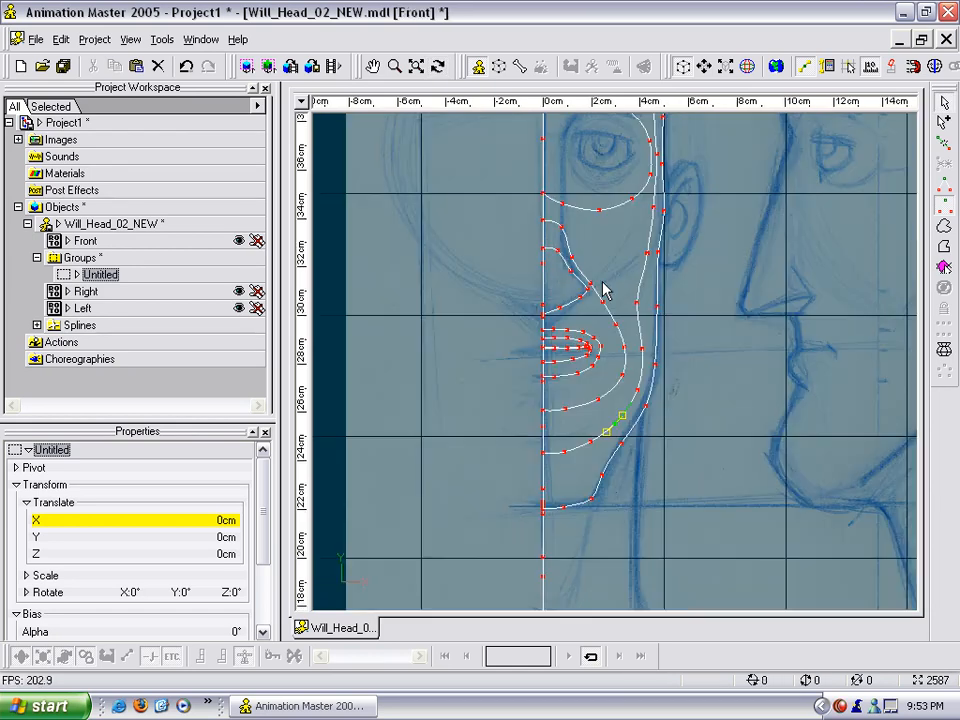
pyautogui.moveTo(616, 255)
pyautogui.mouseDown(button='middle')
pyautogui.moveTo(604, 354)
pyautogui.moveTo(634, 261)
pyautogui.moveTo(630, 365)
pyautogui.mouseUp(button='middle')
pyautogui.scroll(2, 604, 354)
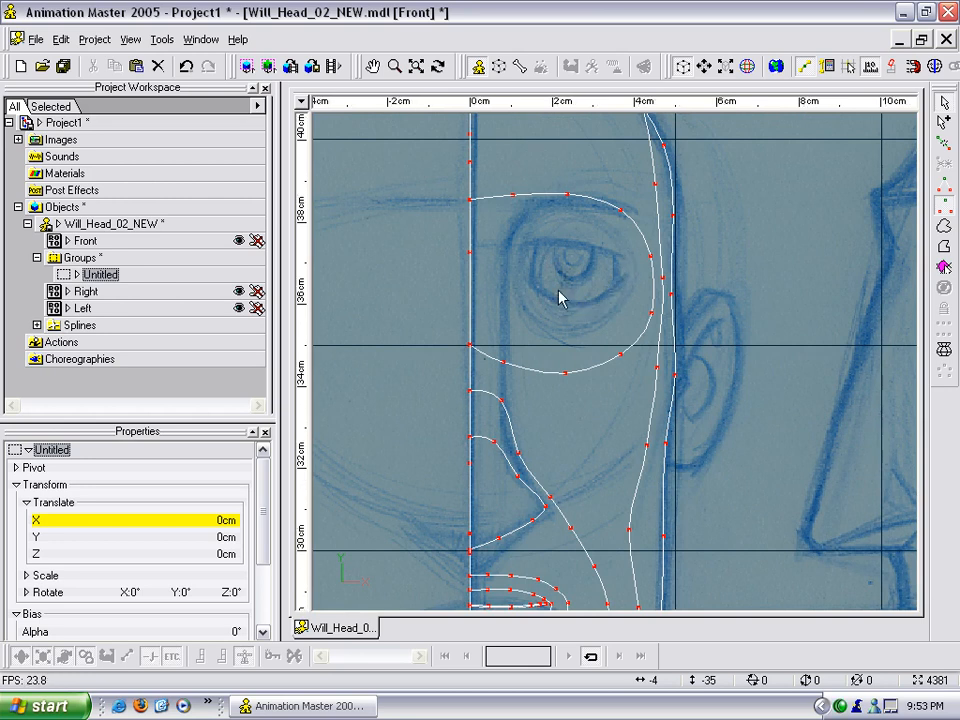
pyautogui.scroll(2, 559, 298)
pyautogui.press('a')
pyautogui.click(517, 281)
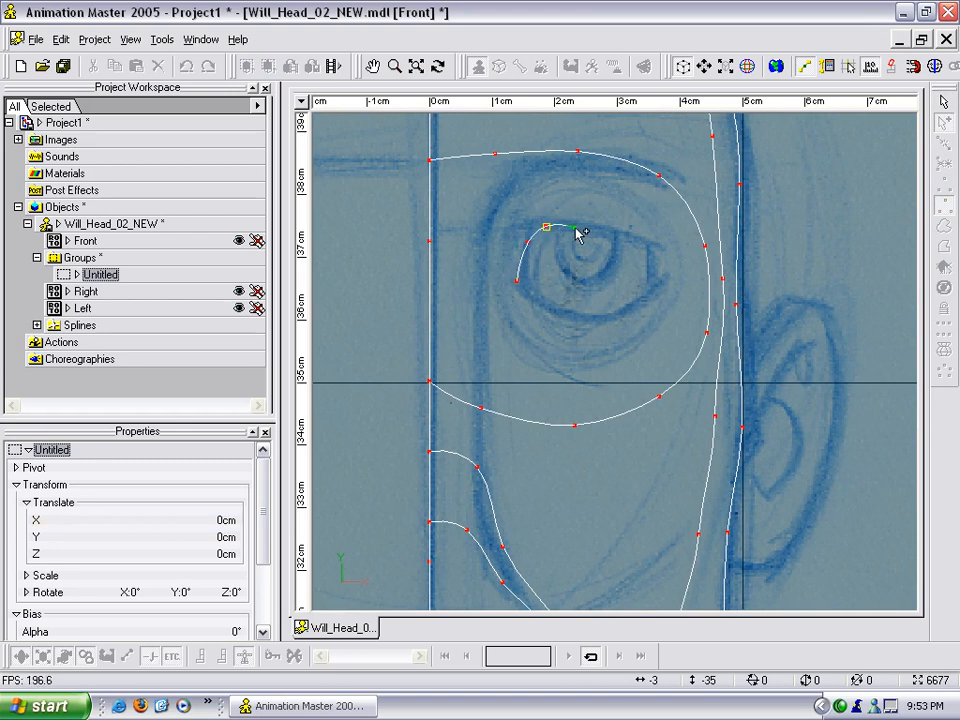
pyautogui.click(577, 228)
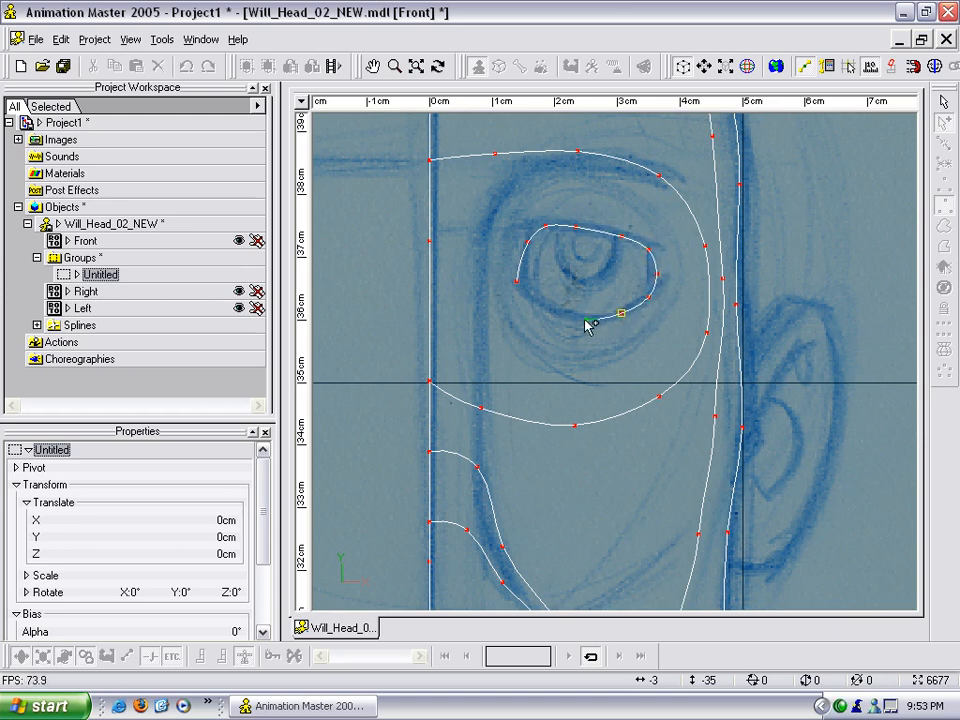
pyautogui.click(516, 288)
# Adjust the eye loop's inner-corner, upper-lid and outer lower-lid points to fit the sketched eye outline
pyautogui.moveTo(519, 281); pyautogui.dragTo(522, 246)
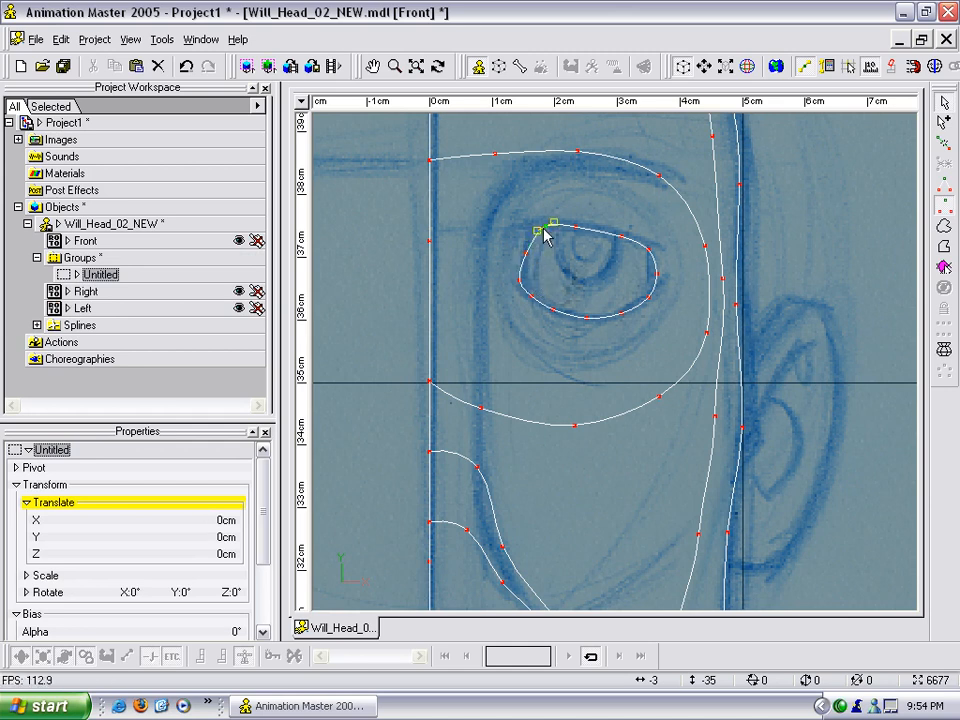
pyautogui.moveTo(543, 228); pyautogui.dragTo(546, 225)
pyautogui.click(572, 262)
pyautogui.scroll(4, 572, 266)
pyautogui.moveTo(574, 230); pyautogui.dragTo(577, 272, button='middle')
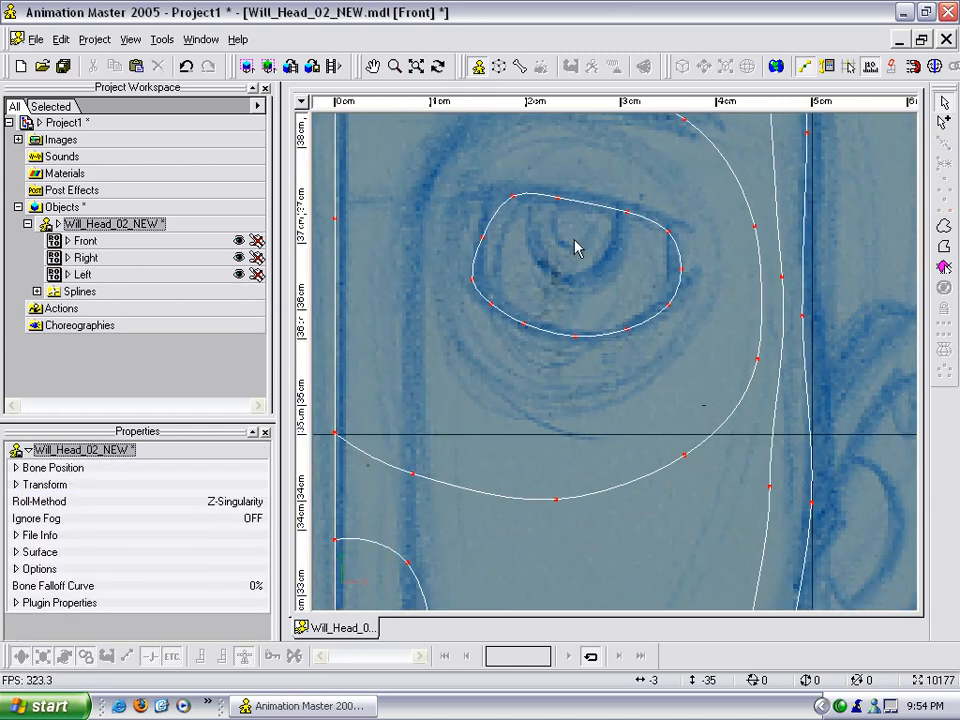
pyautogui.moveTo(668, 304); pyautogui.dragTo(625, 320)
# Select the whole eye loop and move it forward along Z onto the sketched eye in the side view
pyautogui.scroll(-3, 606, 291)
pyautogui.click(593, 292)
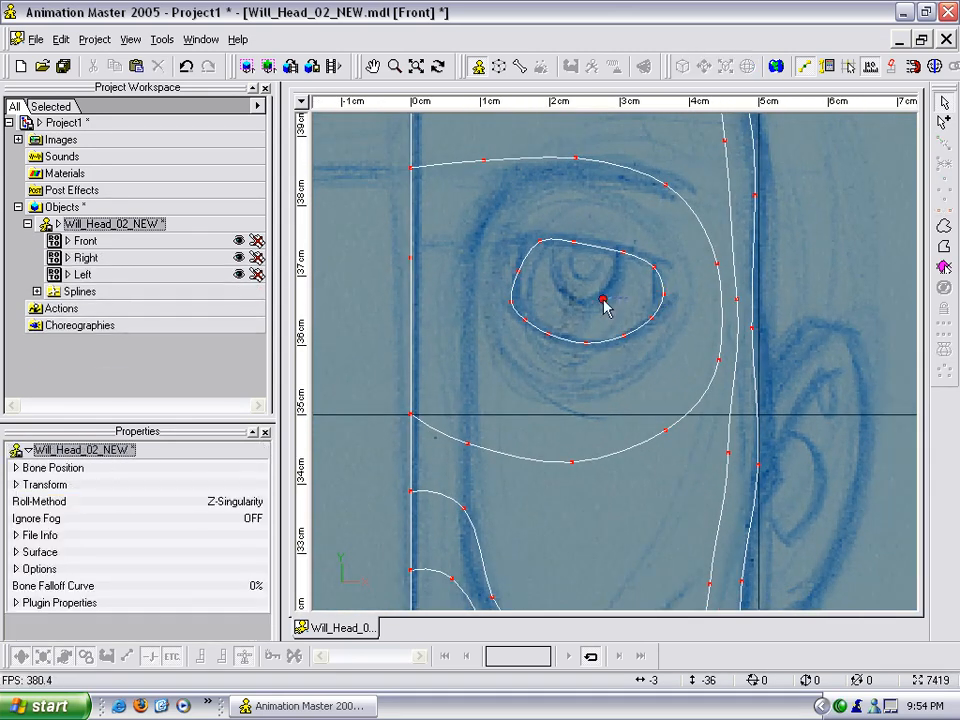
pyautogui.click(662, 294)
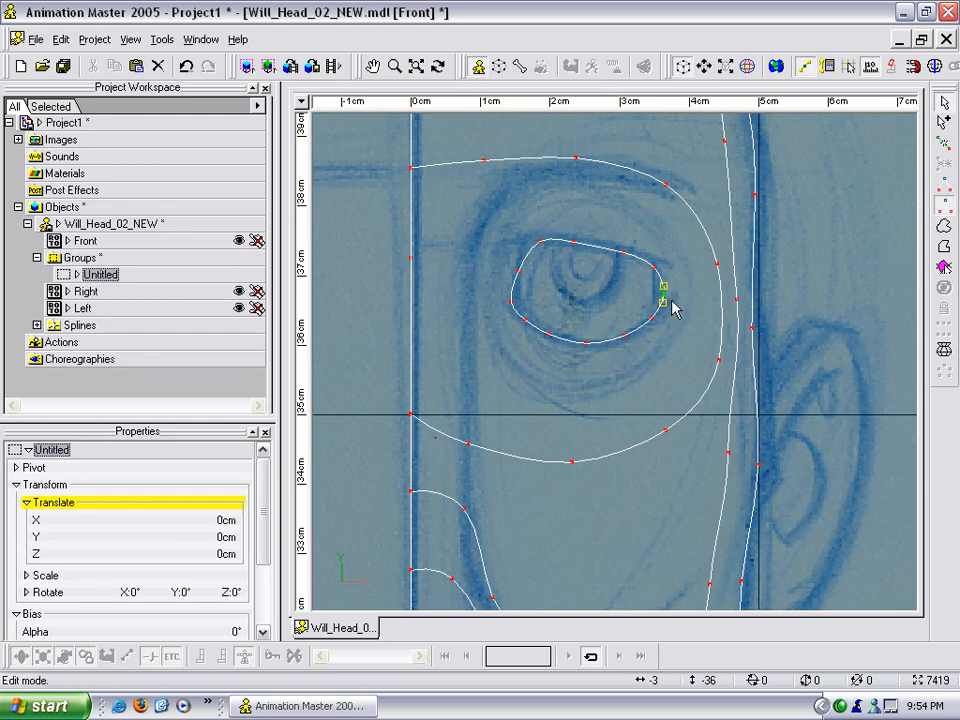
pyautogui.press('t')
pyautogui.moveTo(675, 296); pyautogui.dragTo(611, 242)
pyautogui.moveTo(601, 187); pyautogui.dragTo(686, 368)
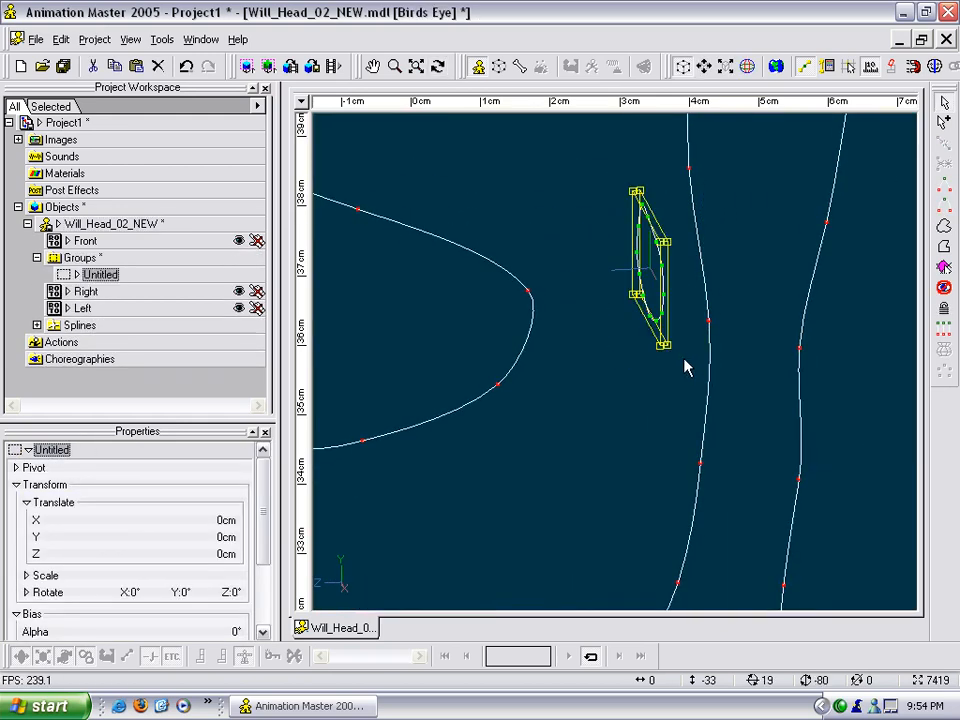
pyautogui.press('4')
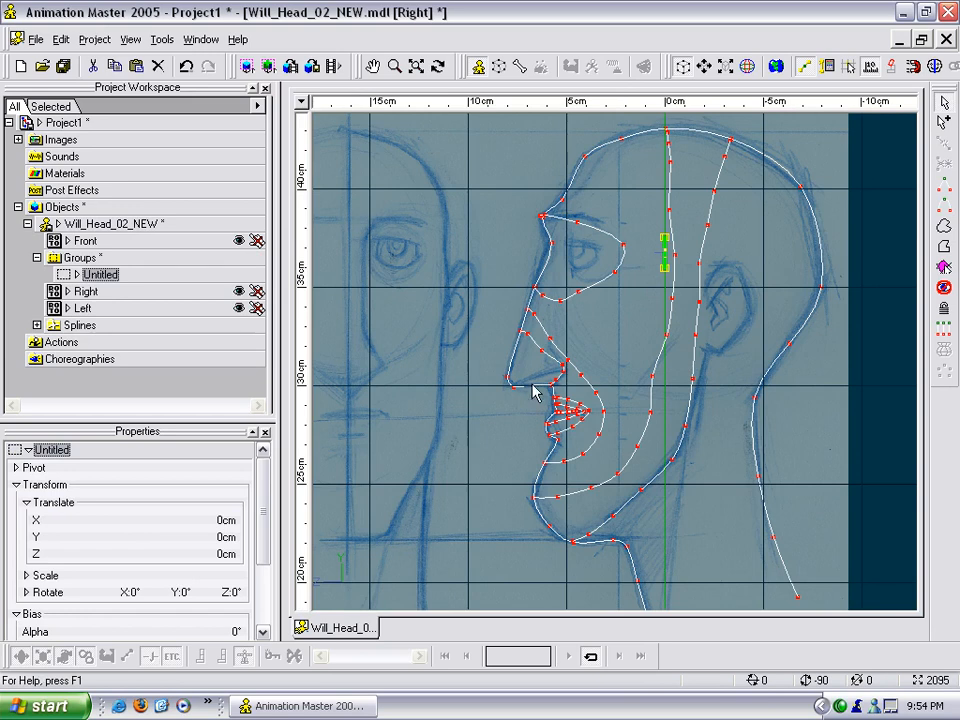
pyautogui.scroll(5, 555, 358)
pyautogui.moveTo(579, 288); pyautogui.dragTo(581, 480, button='middle')
pyautogui.scroll(4, 748, 375)
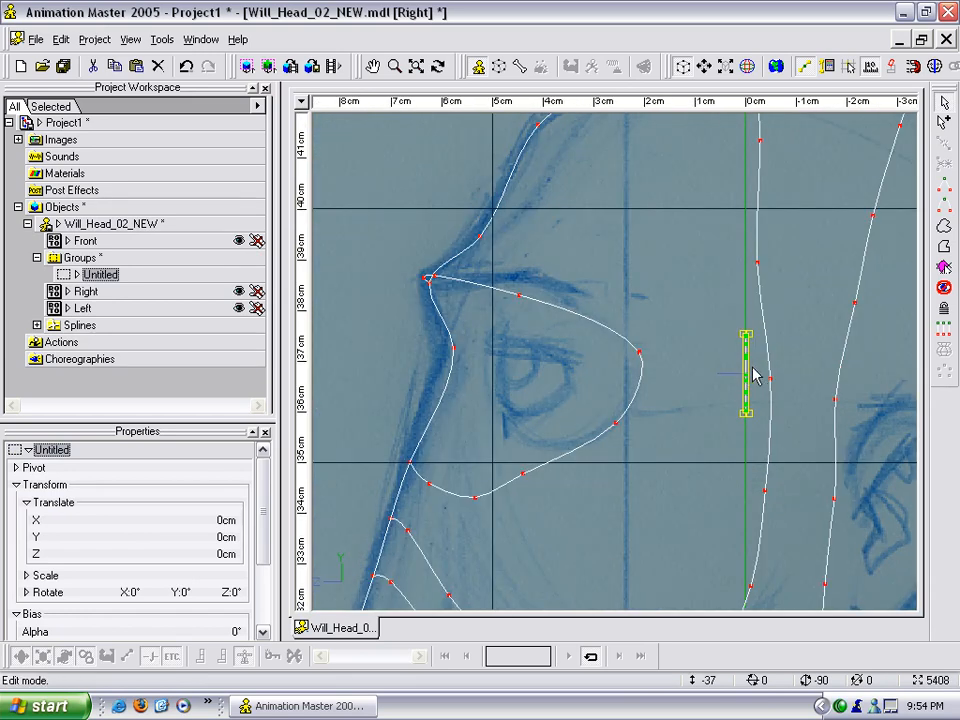
pyautogui.moveTo(765, 388); pyautogui.dragTo(538, 388)
# Pull the eye loop's outer-corner points back along Z in the side view, the lower one by about 1.15 cm
pyautogui.click(500, 380)
pyautogui.click(506, 374)
pyautogui.press('t')
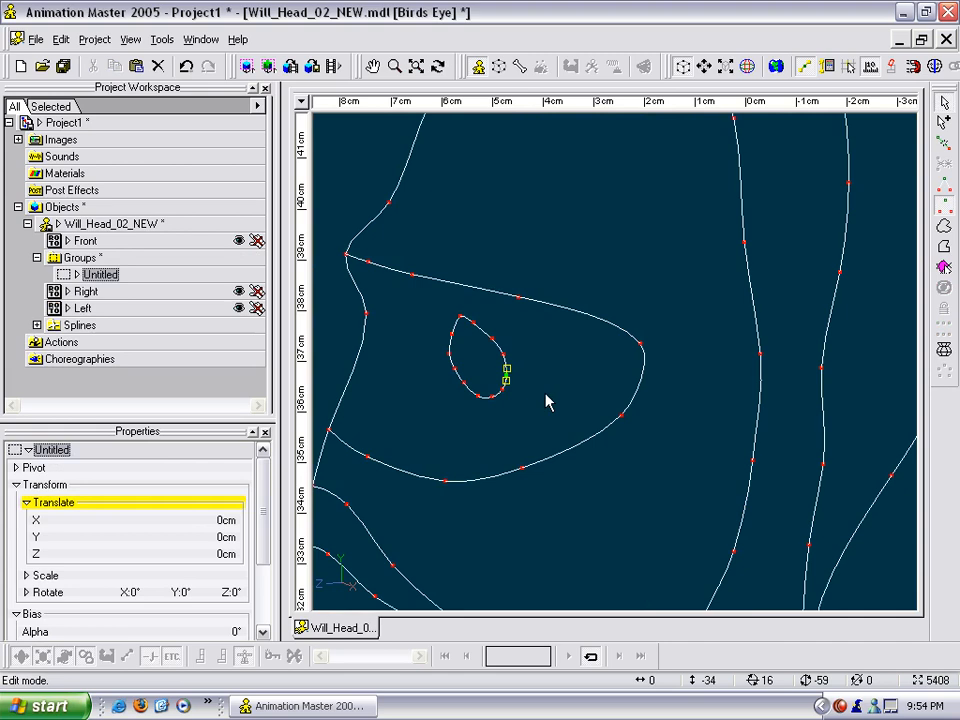
pyautogui.press('4')
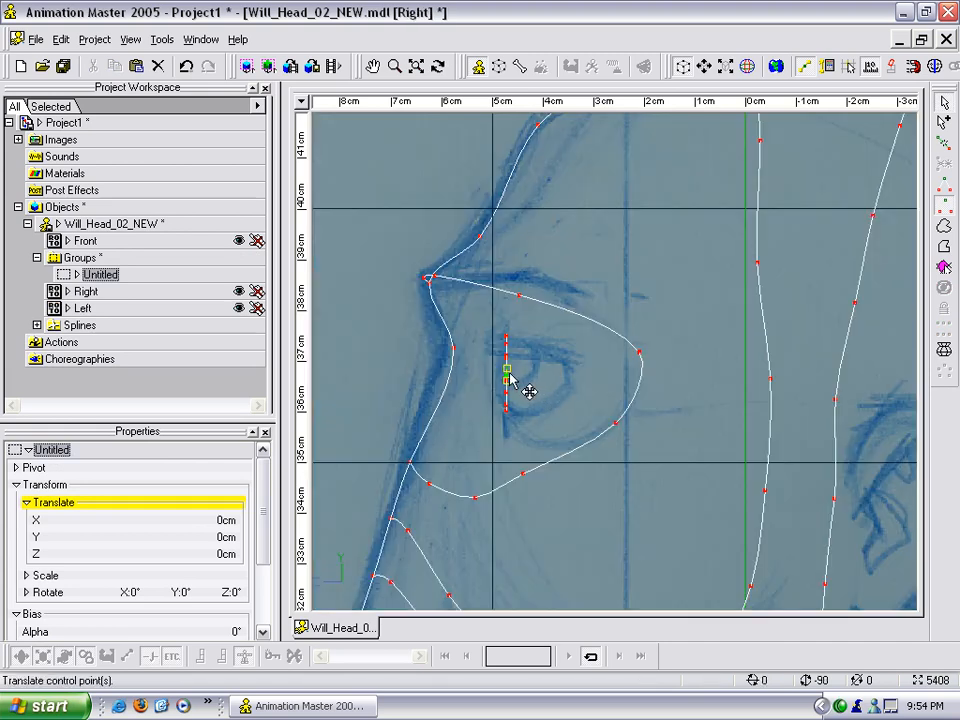
pyautogui.moveTo(510, 376); pyautogui.dragTo(568, 395)
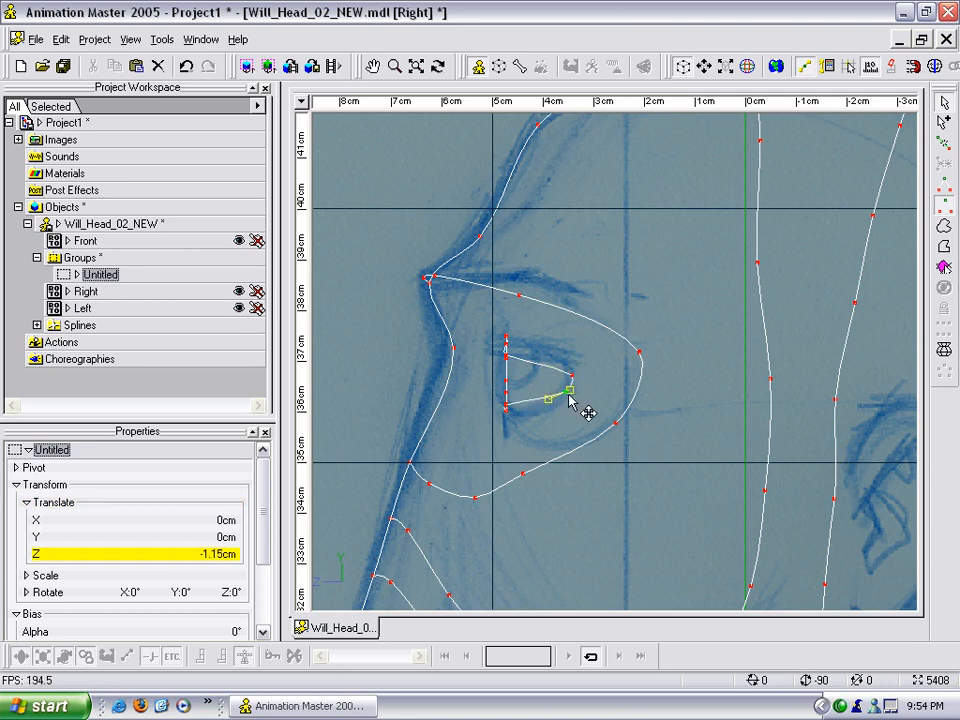
# Shift the eye loop's upper-lid and lower-lid points along Z so the lids curve back to the outer corner
pyautogui.moveTo(507, 357); pyautogui.dragTo(530, 352)
pyautogui.scroll(5, 538, 348)
pyautogui.moveTo(513, 369); pyautogui.dragTo(603, 318, button='middle')
pyautogui.moveTo(567, 370); pyautogui.dragTo(594, 388)
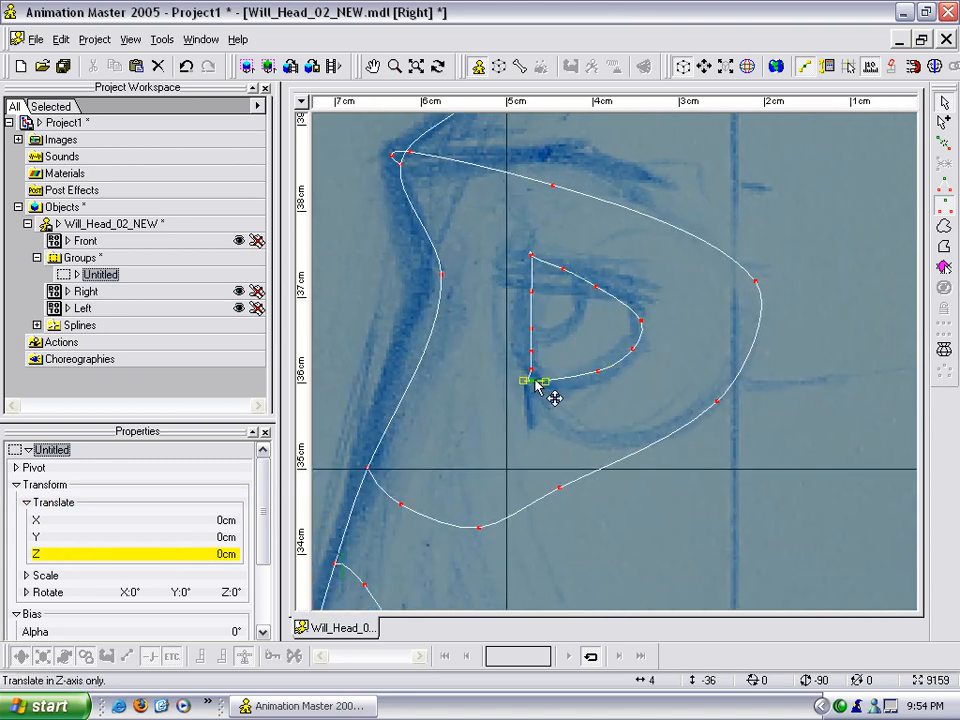
pyautogui.moveTo(531, 383); pyautogui.dragTo(533, 384)
pyautogui.moveTo(598, 376)
pyautogui.mouseDown()
pyautogui.moveTo(589, 391)
pyautogui.moveTo(583, 384)
pyautogui.mouseUp()
pyautogui.moveTo(640, 353); pyautogui.dragTo(615, 345)
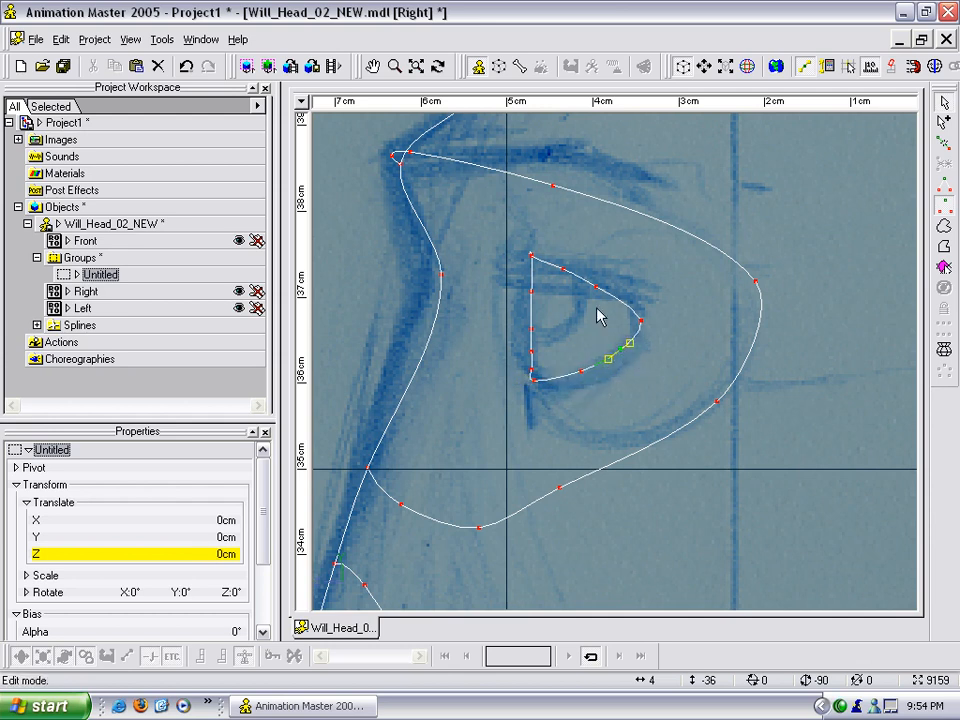
# Move the eye loop's inner-side points back along Z to curve the inner corner, and refine the upper-lid point
pyautogui.moveTo(597, 289); pyautogui.dragTo(541, 374)
pyautogui.click(566, 329)
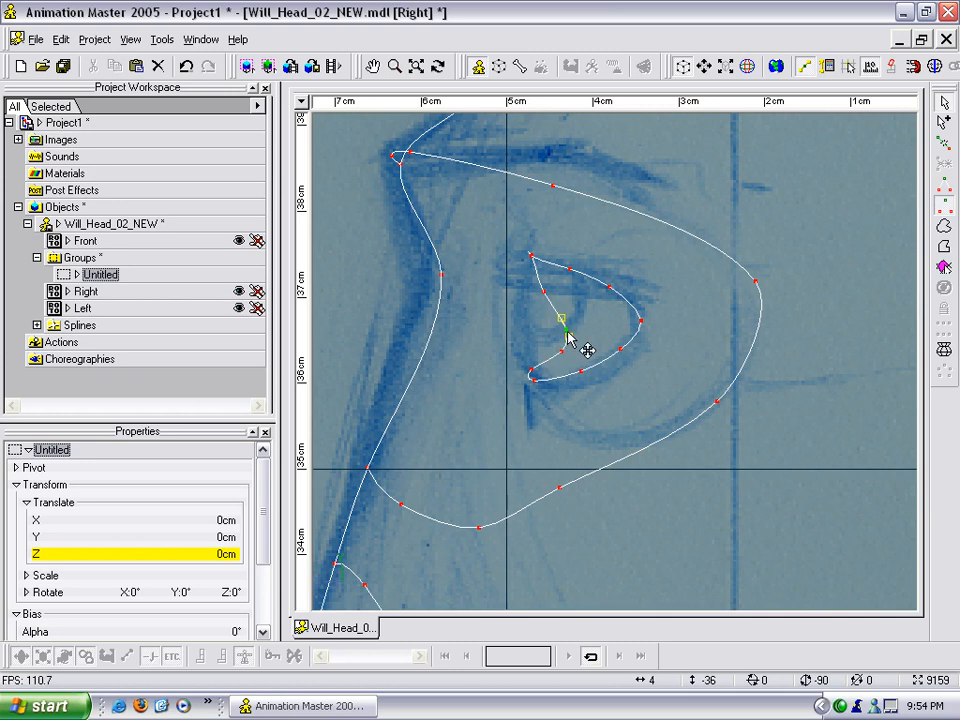
pyautogui.moveTo(566, 329); pyautogui.dragTo(564, 371)
pyautogui.moveTo(541, 302); pyautogui.dragTo(569, 286)
# Examine the eye loop's curvature and its fit with the surrounding face splines from several angles
pyautogui.press('t')
pyautogui.scroll(7, 581, 287)
pyautogui.press('t')
pyautogui.press('m')
pyautogui.scroll(-4, 587, 315)
pyautogui.click(574, 334)
pyautogui.scroll(4, 591, 321)
pyautogui.scroll(-3, 590, 319)
pyautogui.press('t')
pyautogui.scroll(-1, 535, 304)
pyautogui.scroll(-1, 535, 304)
pyautogui.press('m')
pyautogui.click(557, 261)
pyautogui.press('t')
pyautogui.scroll(-4, 569, 286)
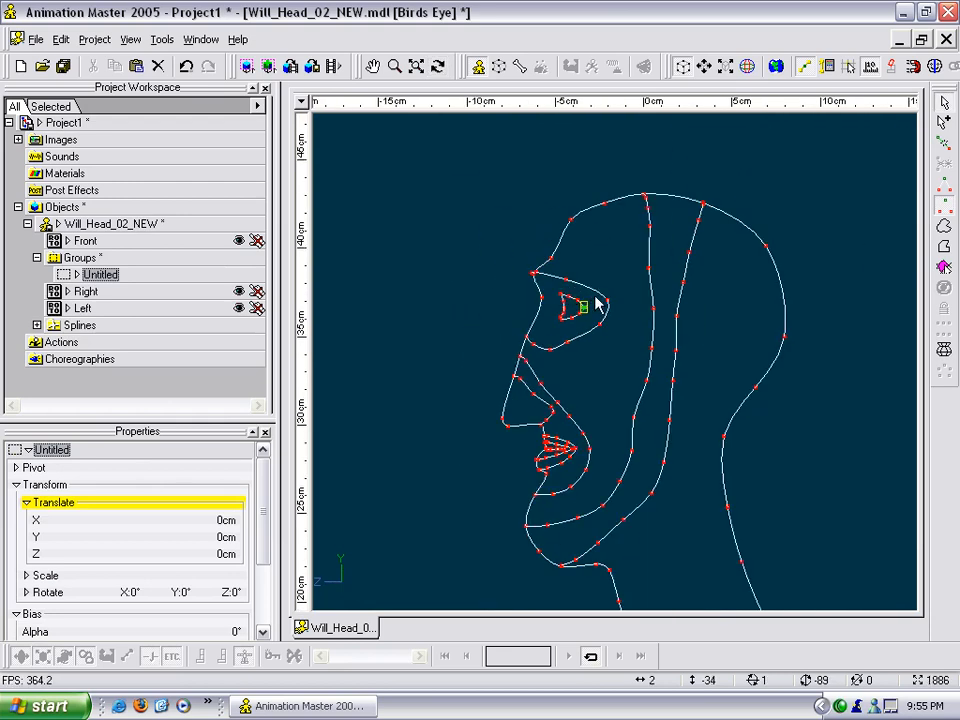
pyautogui.scroll(-2, 598, 305)
pyautogui.press('t')
pyautogui.moveTo(602, 360)
pyautogui.mouseDown()
pyautogui.moveTo(639, 356)
pyautogui.moveTo(589, 376)
pyautogui.moveTo(615, 362)
pyautogui.moveTo(596, 369)
pyautogui.mouseUp()
pyautogui.scroll(6, 621, 362)
pyautogui.press('t')
pyautogui.scroll(-1, 589, 376)
pyautogui.press('m')
pyautogui.scroll(2, 614, 365)
pyautogui.press('t')
pyautogui.scroll(-2, 611, 369)
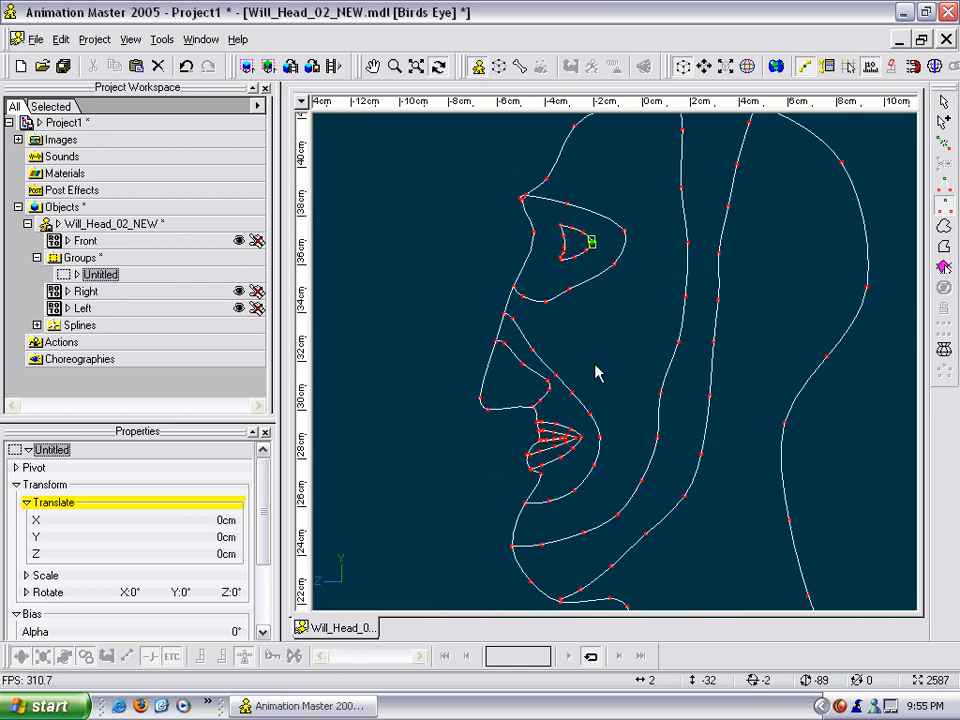
# Shift the eye loop's inner-side points back along Z in the right side view to deepen the inner edge's curve
pyautogui.press('t')
pyautogui.scroll(-3, 597, 370)
pyautogui.press('4')
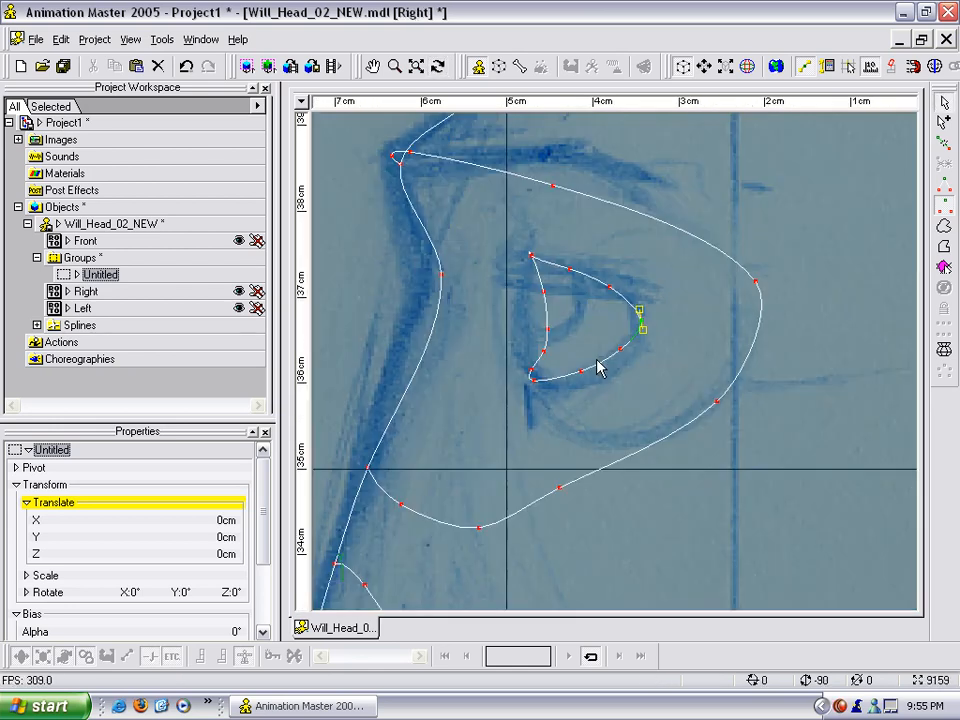
pyautogui.scroll(3, 540, 340)
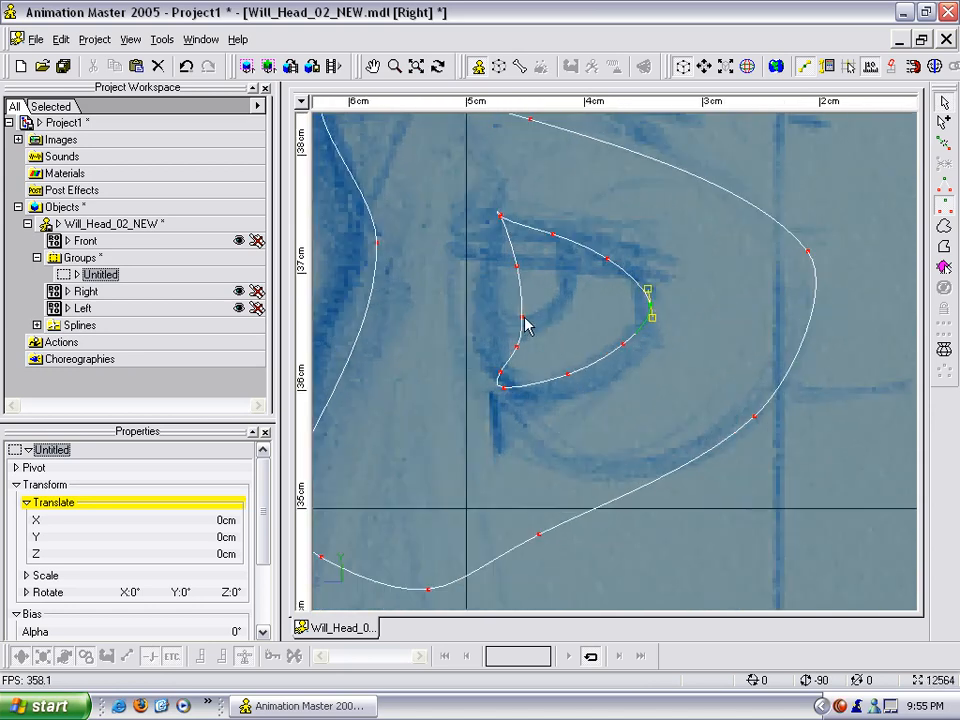
pyautogui.moveTo(524, 318); pyautogui.dragTo(538, 319)
pyautogui.moveTo(518, 268); pyautogui.dragTo(529, 269)
pyautogui.moveTo(524, 350); pyautogui.dragTo(522, 349)
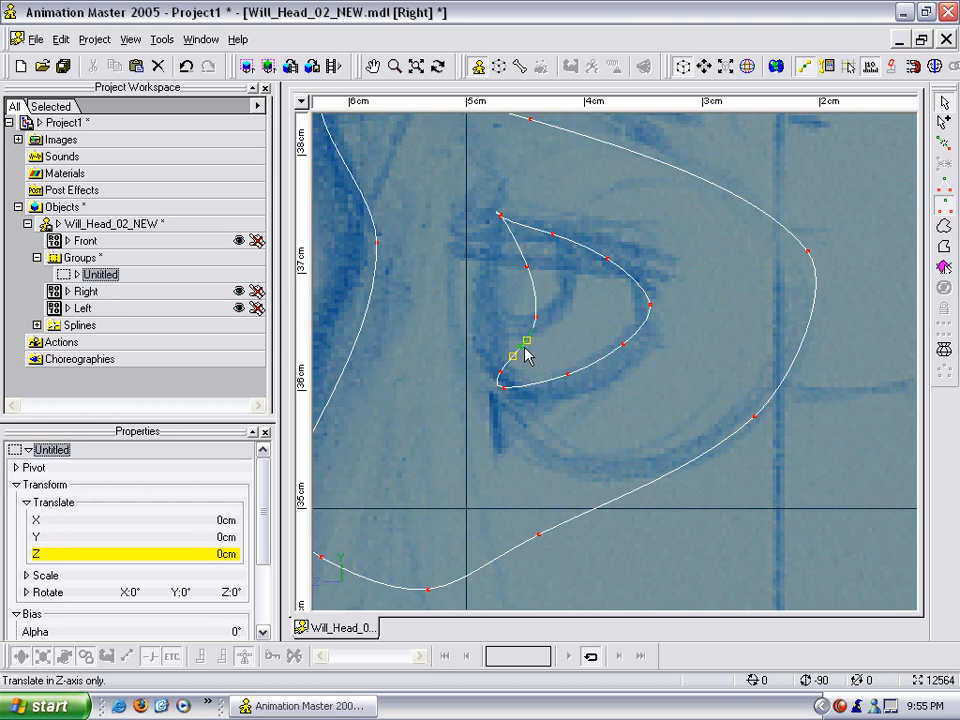
# Move the eye loop's upper-lid points near the inner corner slightly back along Z to smooth the lid line
pyautogui.moveTo(502, 222); pyautogui.dragTo(594, 257)
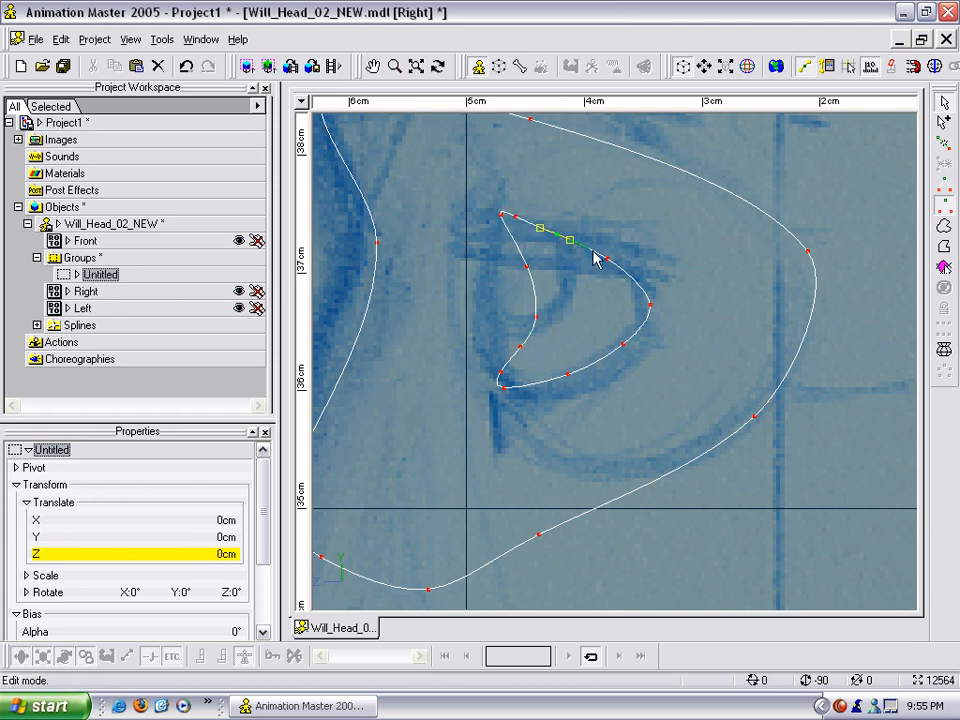
pyautogui.click(589, 281)
pyautogui.scroll(-3, 543, 404)
pyautogui.click(580, 371)
# Pull the eye loop's middle upper-lid points forward along Z in an angled view from above to round the lid
pyautogui.press('t')
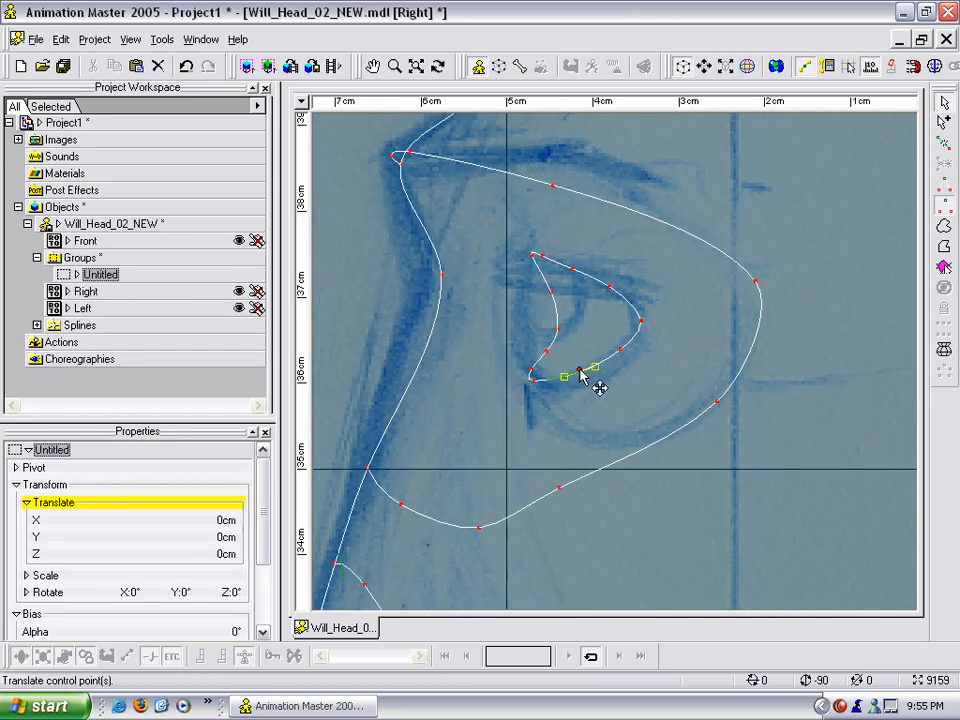
pyautogui.moveTo(568, 401); pyautogui.dragTo(597, 435)
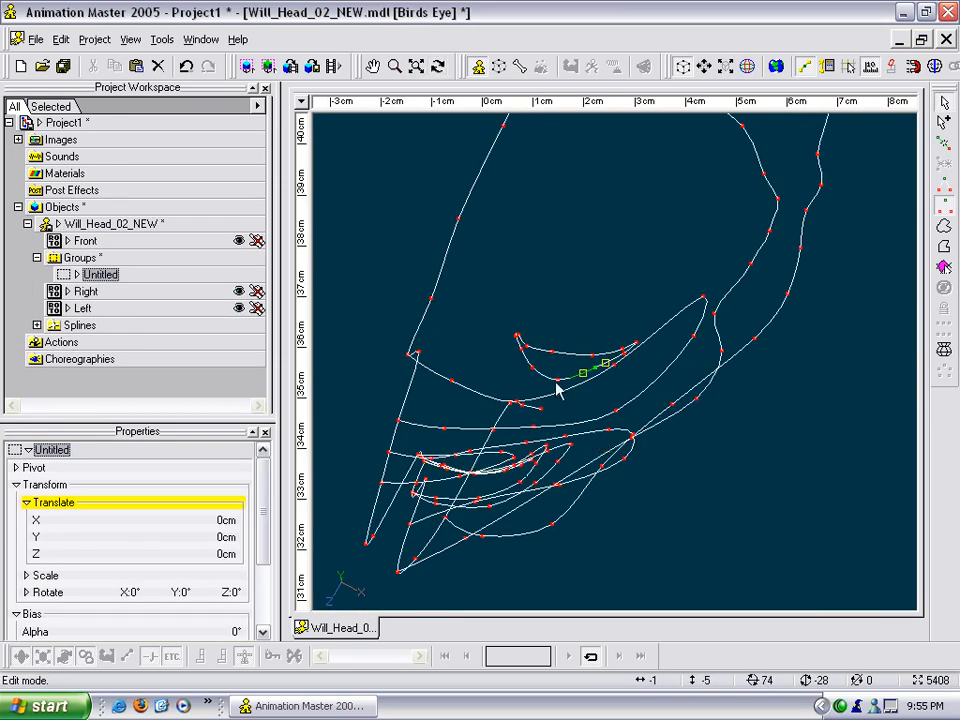
pyautogui.moveTo(556, 361); pyautogui.dragTo(592, 369)
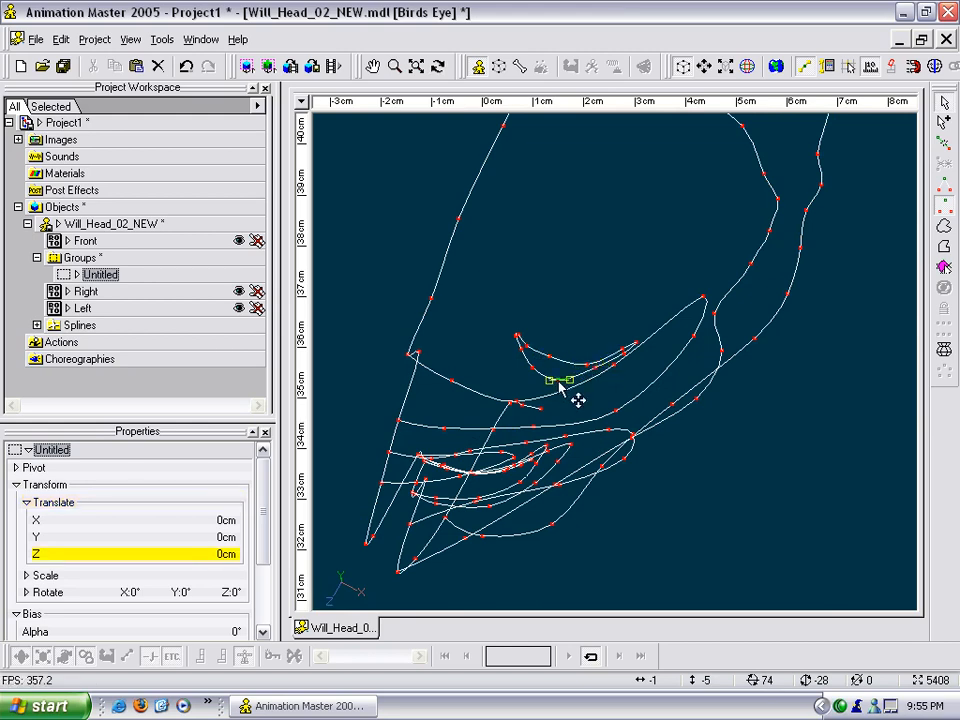
pyautogui.click(620, 358)
# Deselect the eye loop's points and save the Will_Head_02_NEW model
pyautogui.press('t')
pyautogui.moveTo(594, 369); pyautogui.dragTo(566, 296)
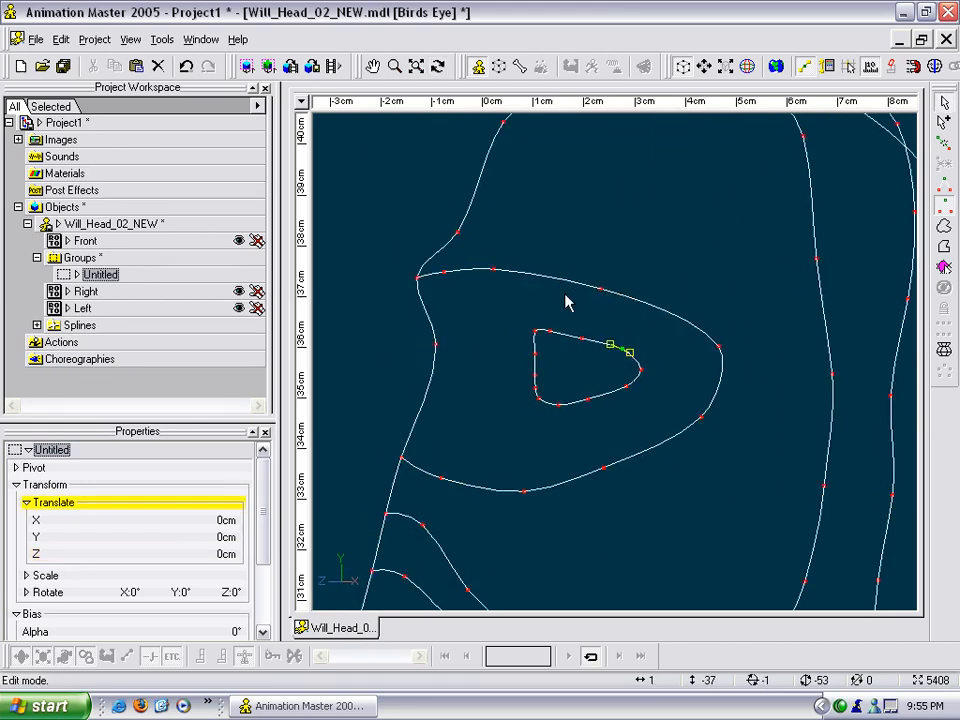
pyautogui.scroll(-5, 568, 303)
pyautogui.moveTo(619, 381); pyautogui.dragTo(598, 342)
pyautogui.press('Escape')
pyautogui.click(606, 334)
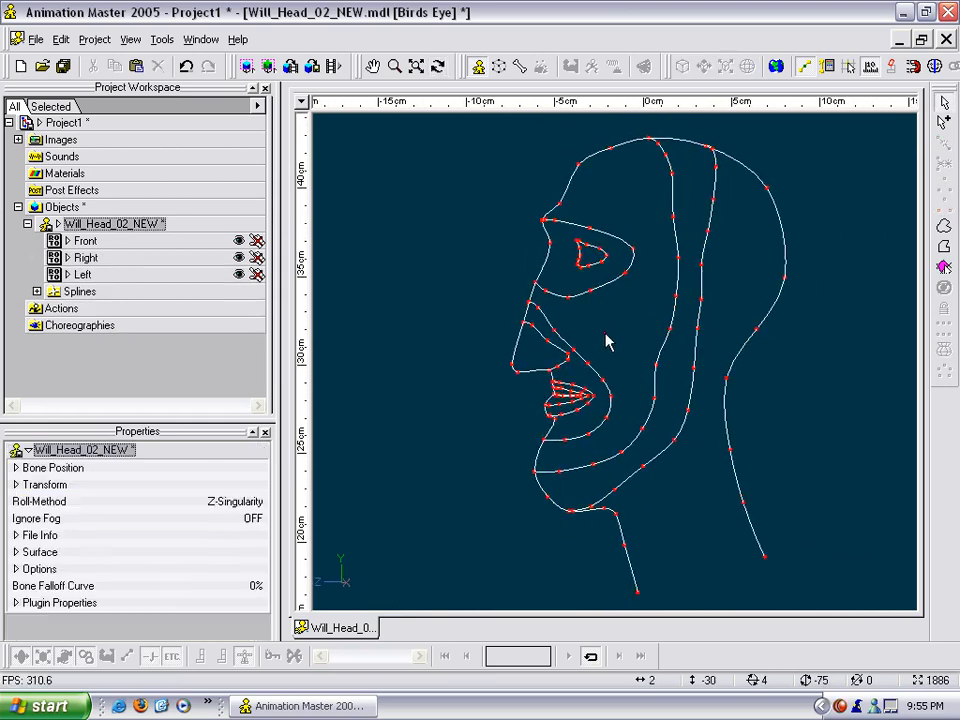
pyautogui.rightClick(451, 236)
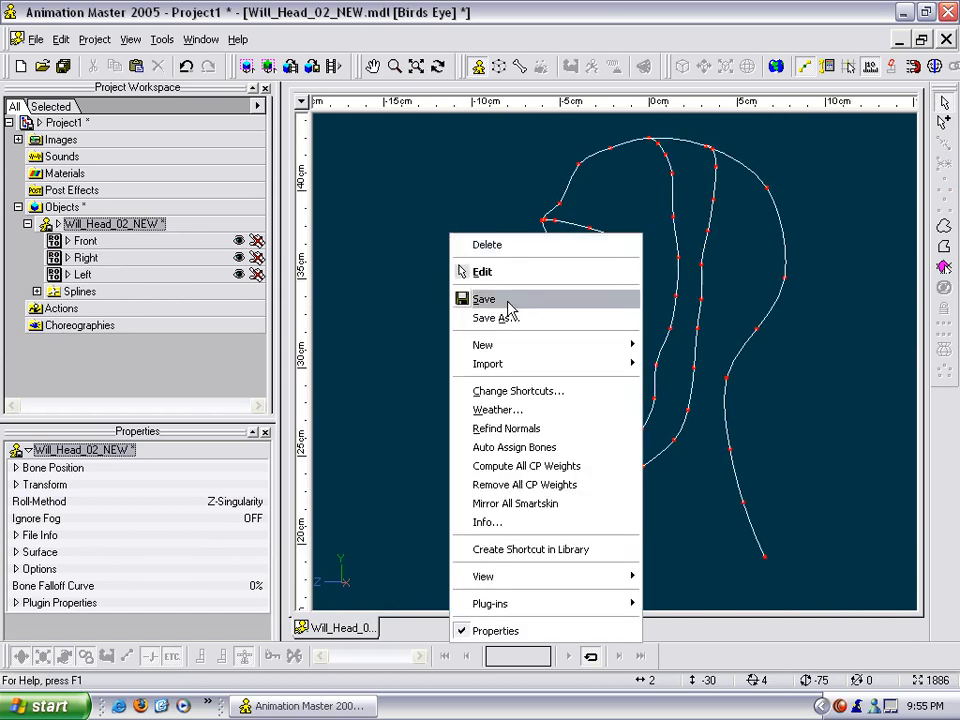
pyautogui.click(506, 303)
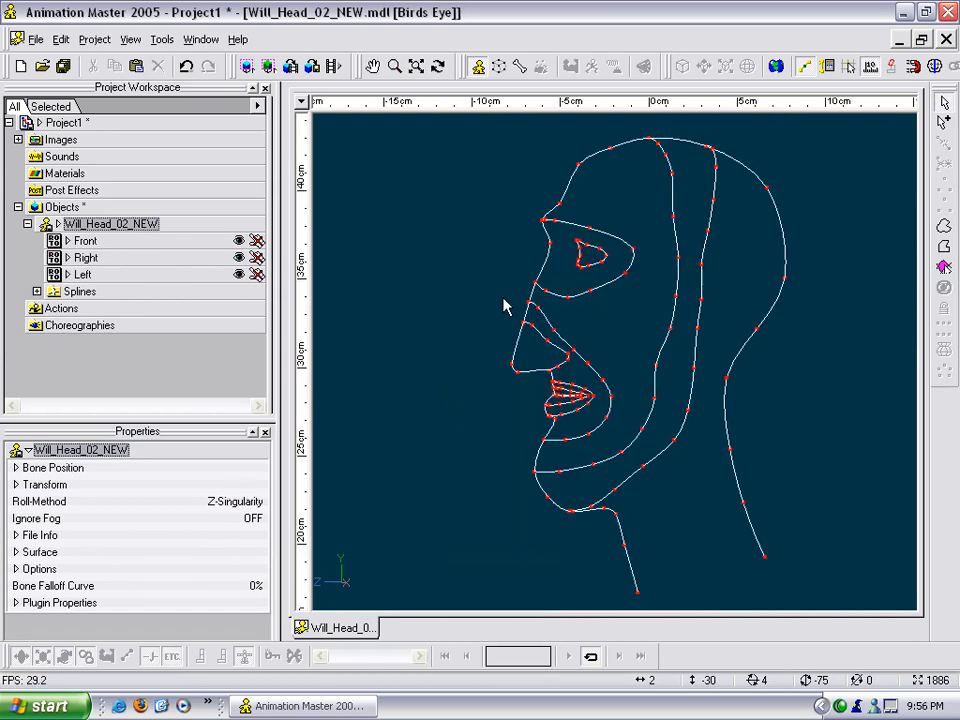
pyautogui.moveTo(575, 287); pyautogui.dragTo(550, 287)
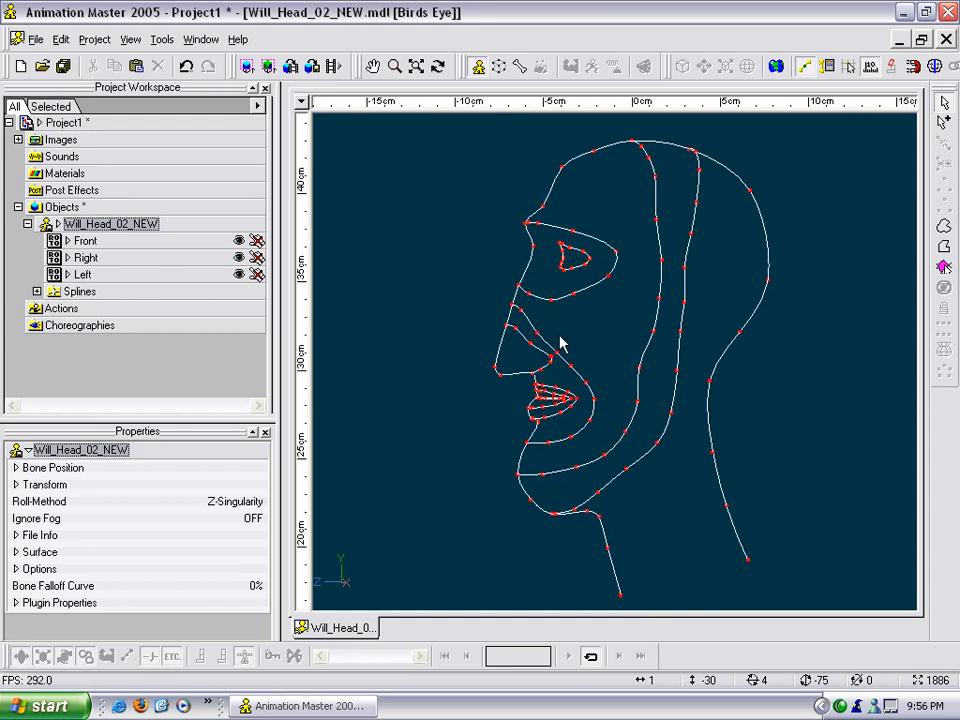